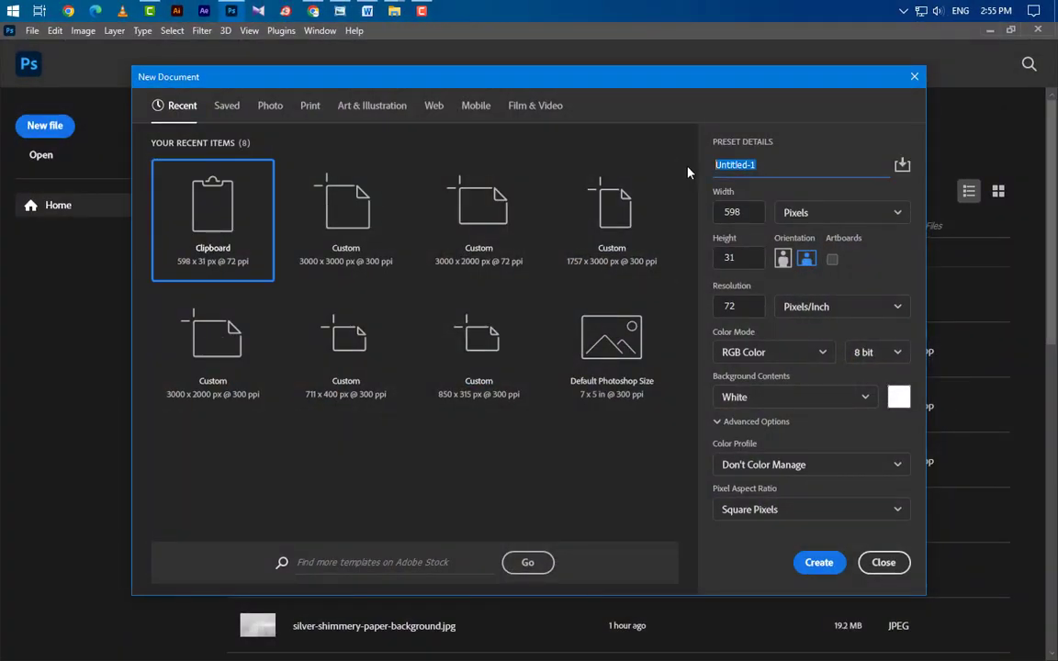
# Step: Create the 'Instagram Post Design' document at 3000 × 3000 px and 300 ppi
pyautogui.write('Instagram Post Des')
pyautogui.write('ign')
pyautogui.press('Tab')
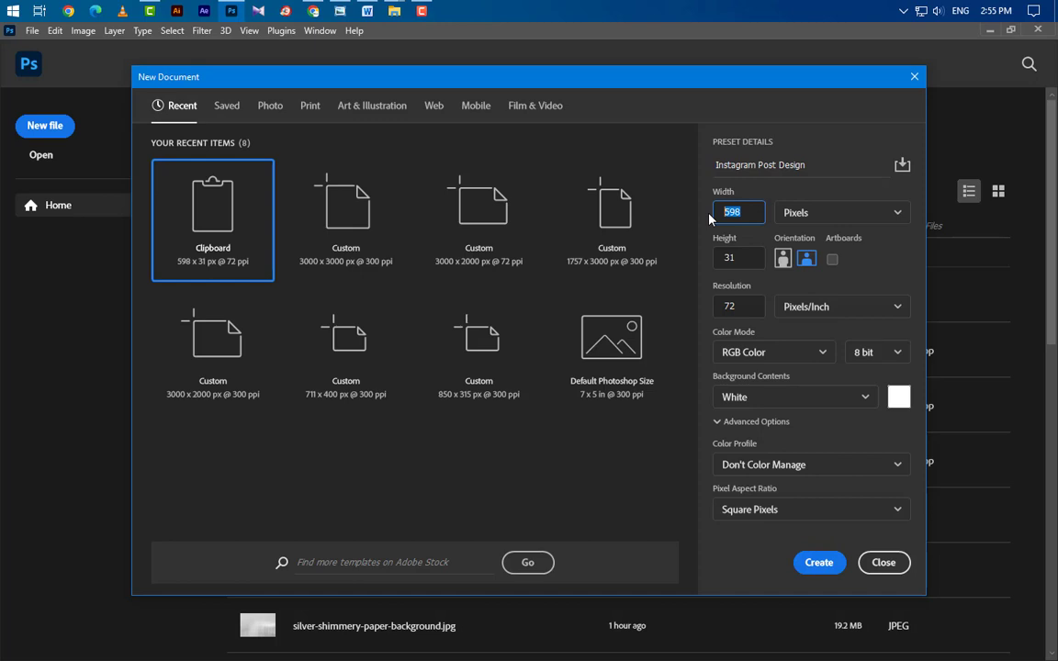
pyautogui.write('3000')
pyautogui.press('Tab')
pyautogui.write('3')
pyautogui.write('000')
pyautogui.click(715, 307)
pyautogui.write('300')
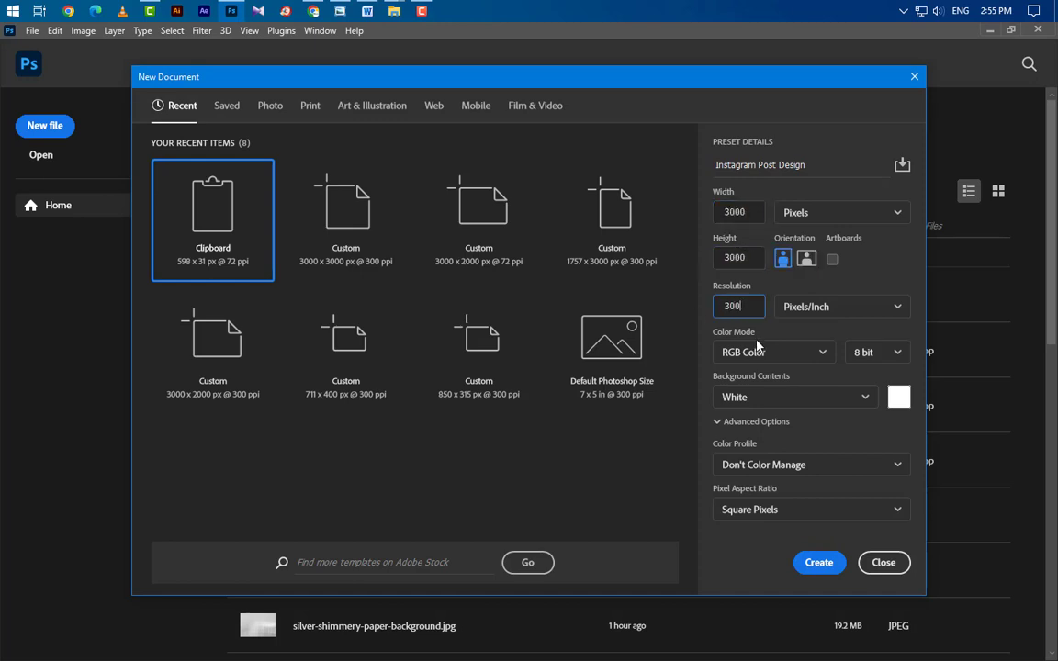
pyautogui.click(815, 563)
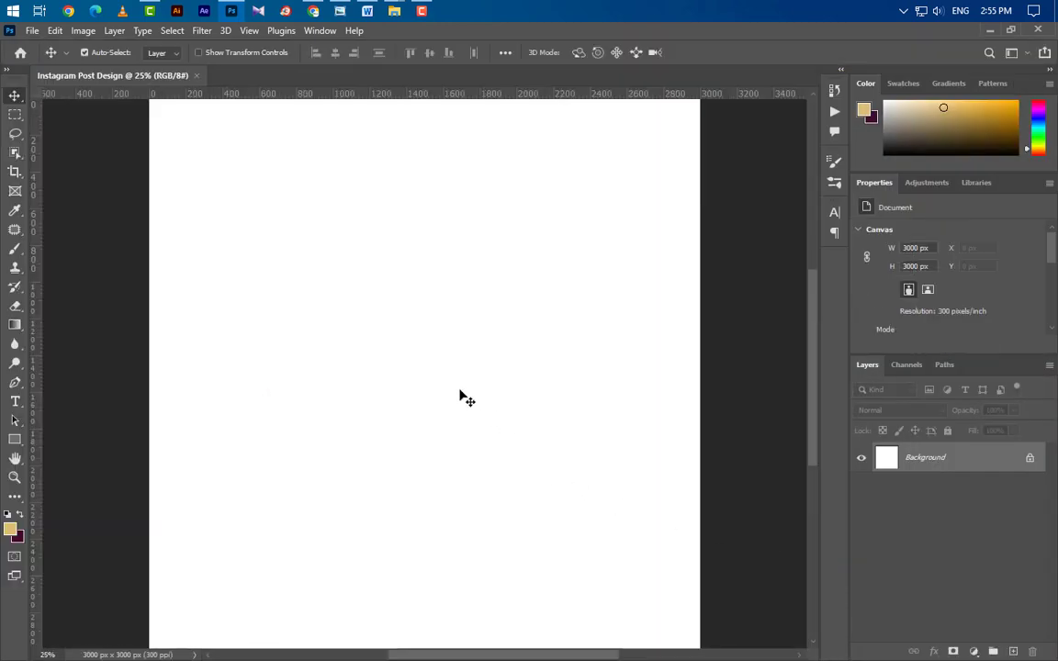
# Step: Draw a rectangle covering the whole canvas and add a Gradient Overlay to it
pyautogui.click(15, 439)
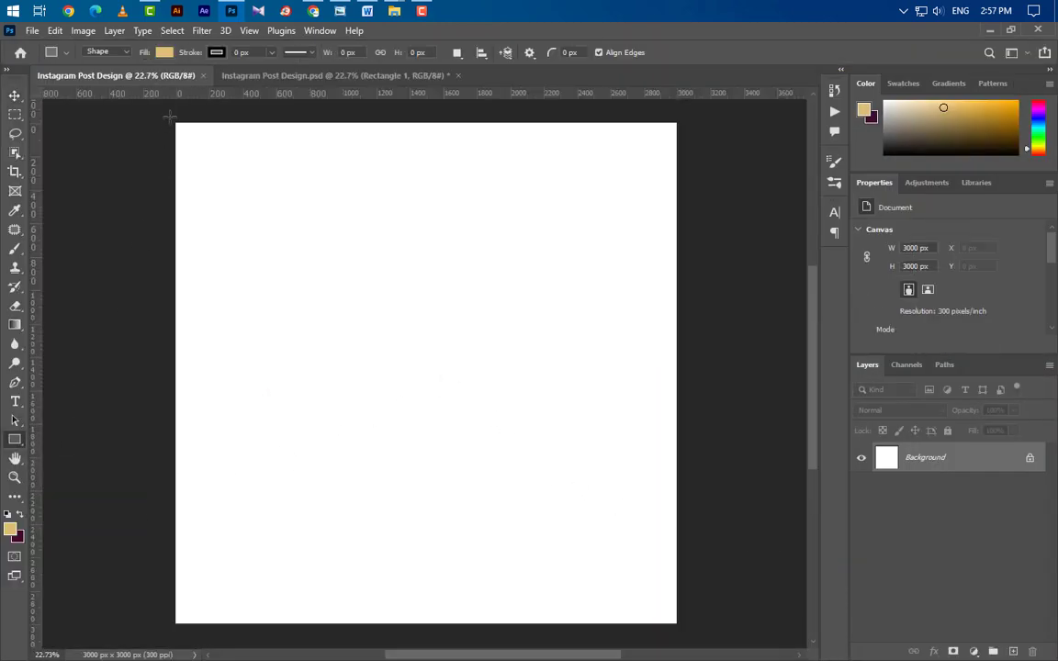
pyautogui.moveTo(173, 125); pyautogui.dragTo(680, 629)
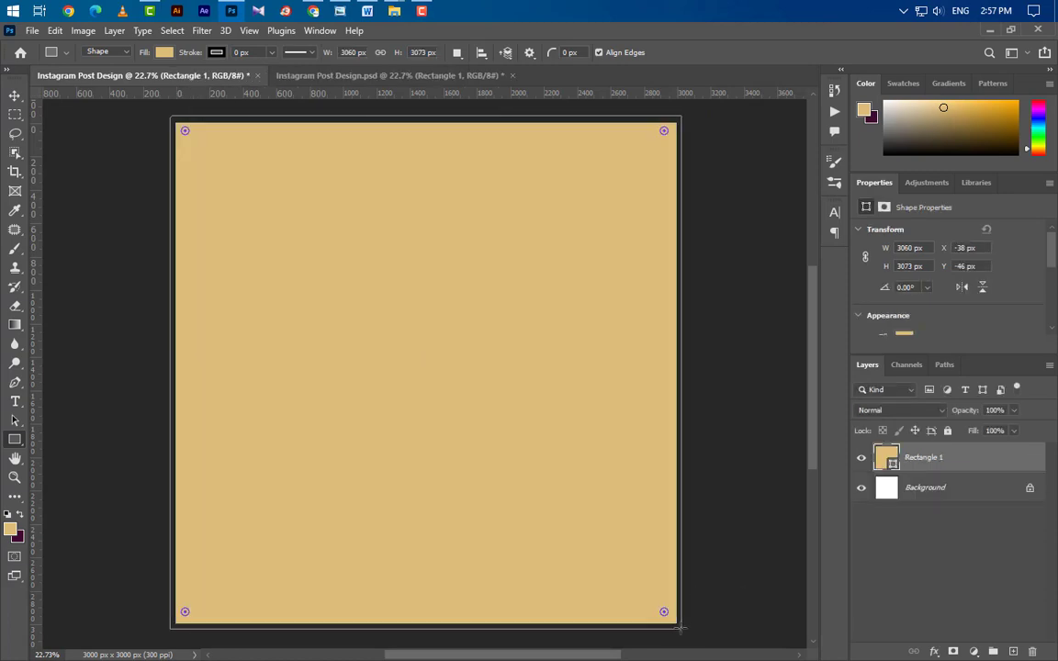
pyautogui.doubleClick(996, 466)
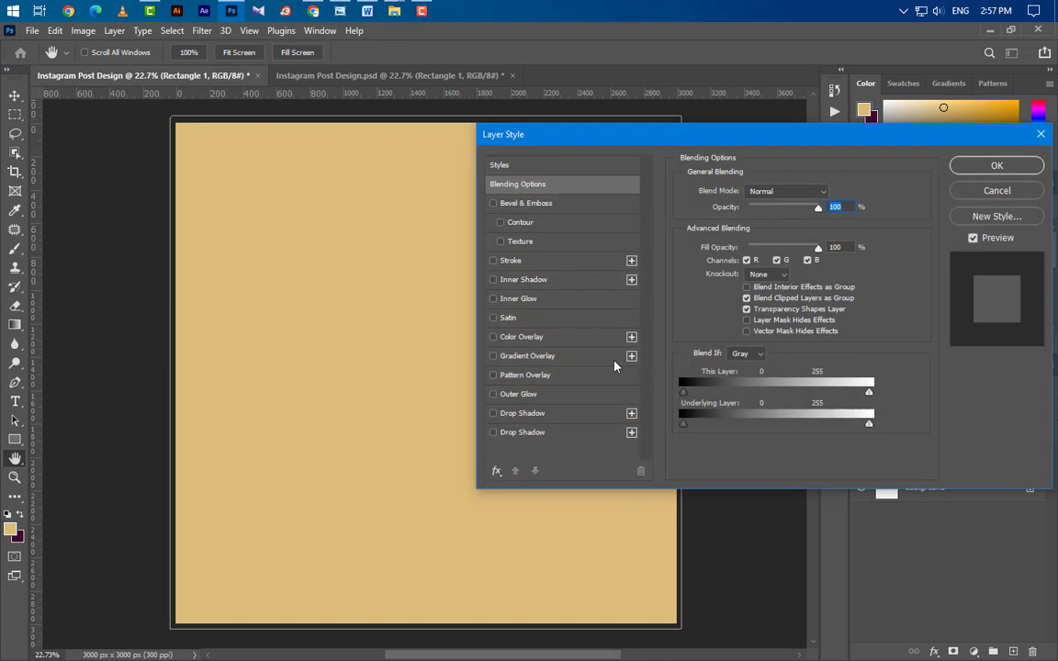
pyautogui.click(551, 357)
# Step: Set the gradient from #23163b to #4f3a69 at 46° and apply the overlay
pyautogui.click(782, 225)
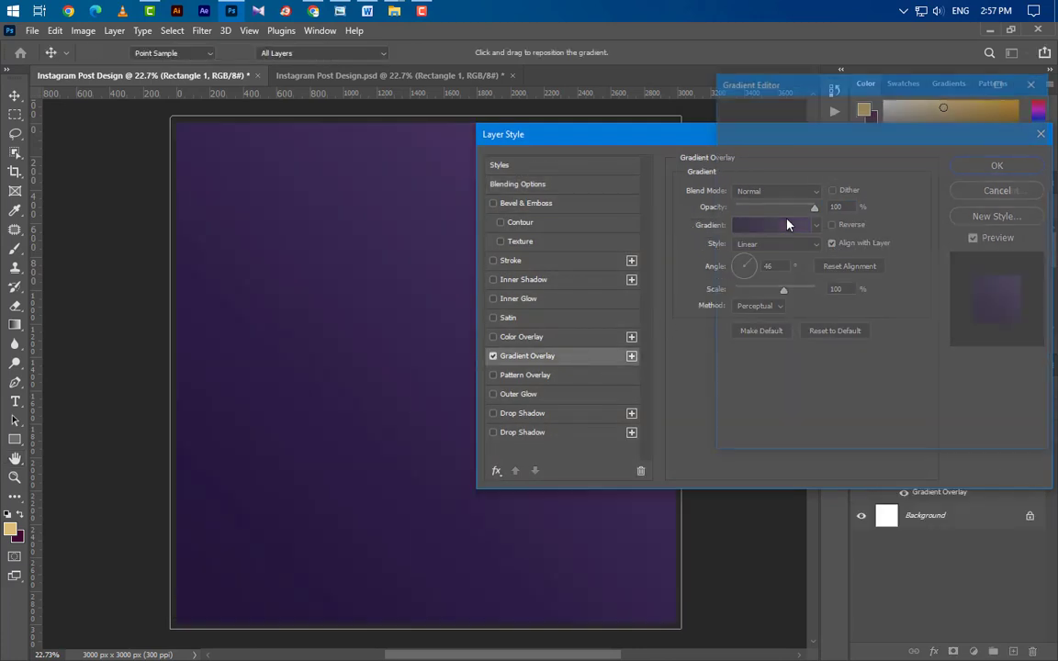
pyautogui.click(733, 353)
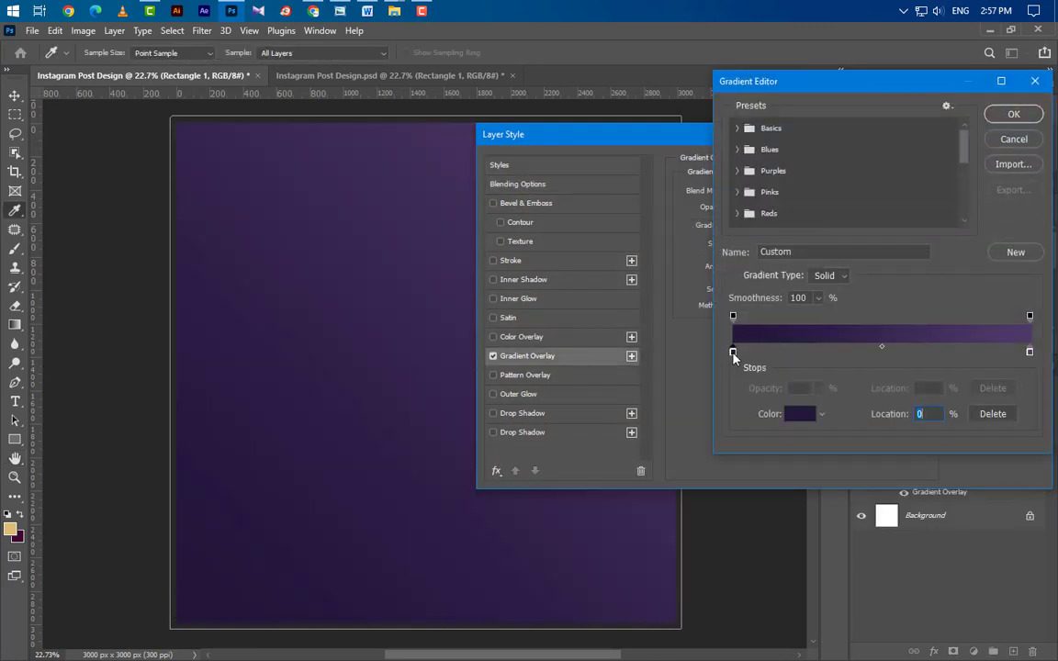
pyautogui.doubleClick(733, 353)
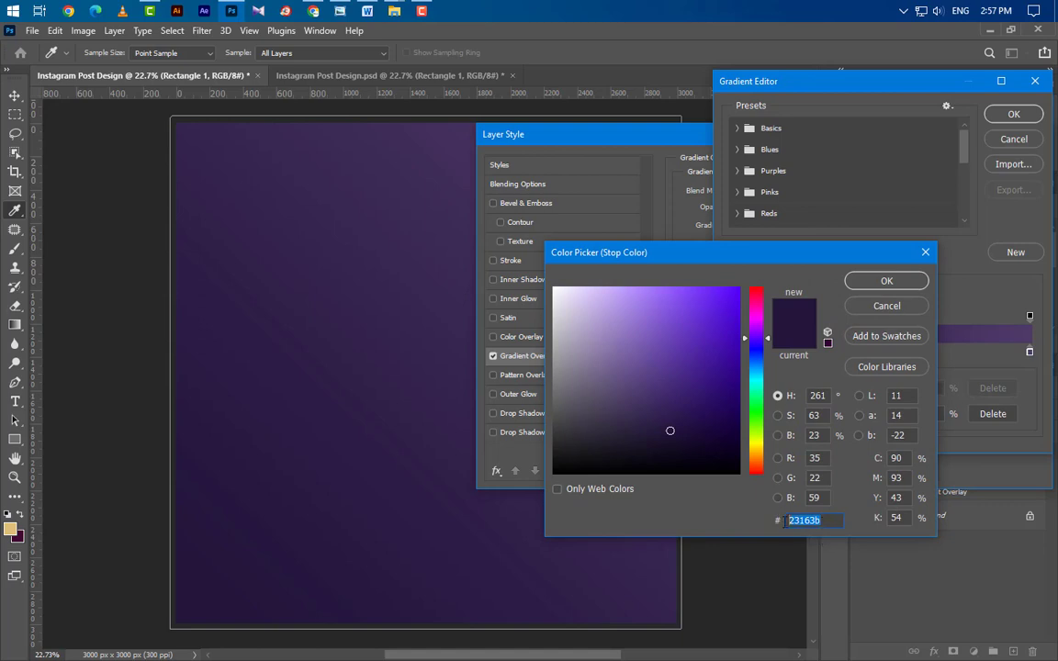
pyautogui.click(887, 282)
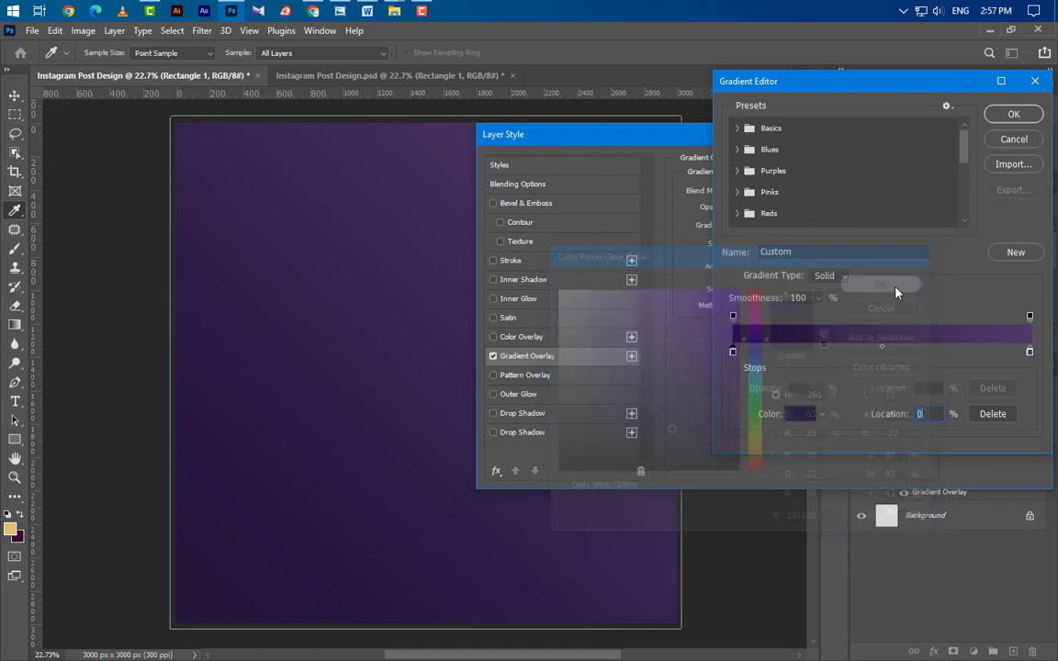
pyautogui.click(1030, 354)
pyautogui.doubleClick(1030, 354)
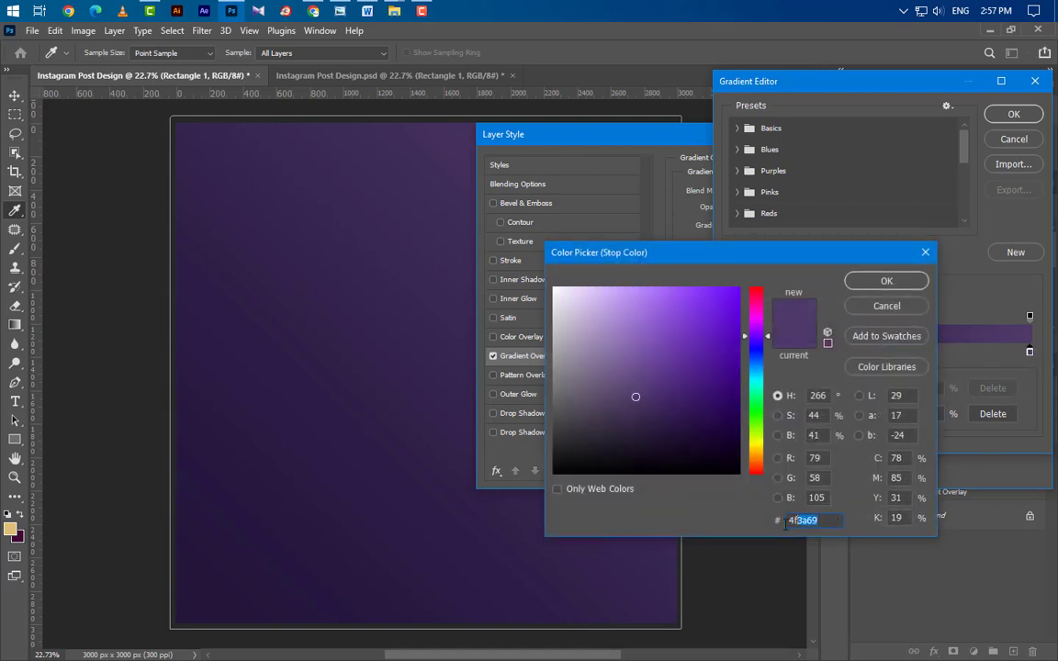
pyautogui.click(887, 281)
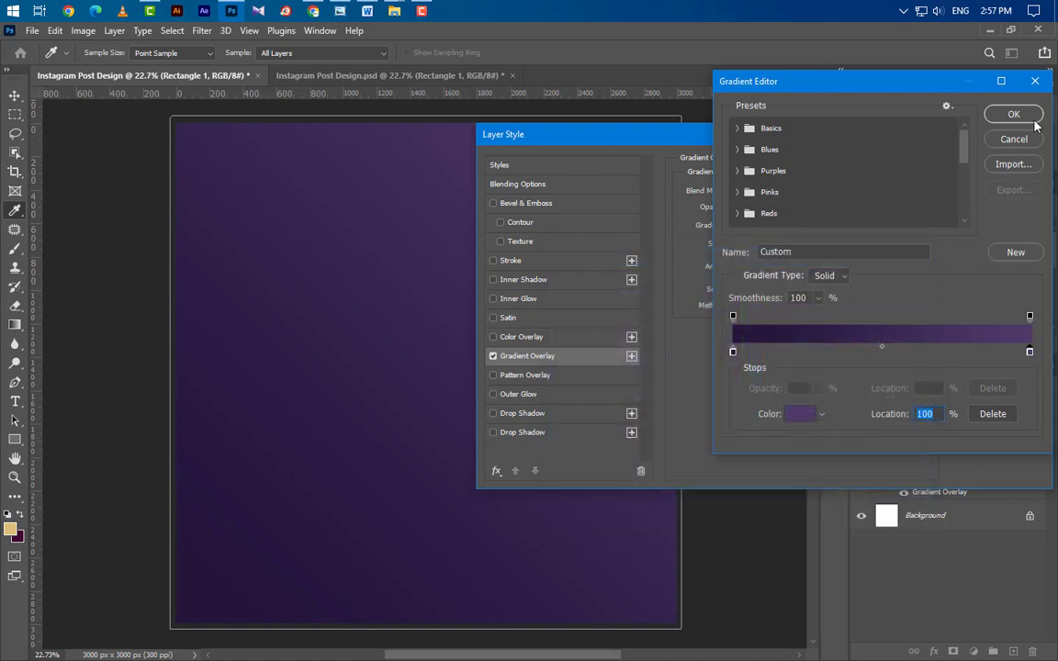
pyautogui.click(1013, 114)
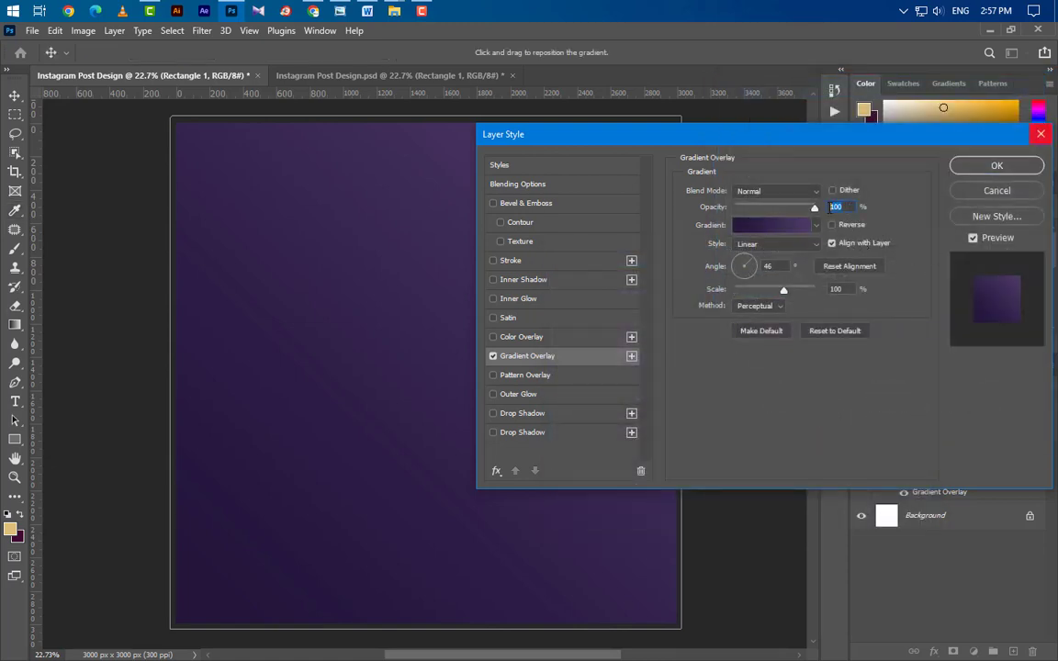
pyautogui.click(769, 268)
pyautogui.click(847, 288)
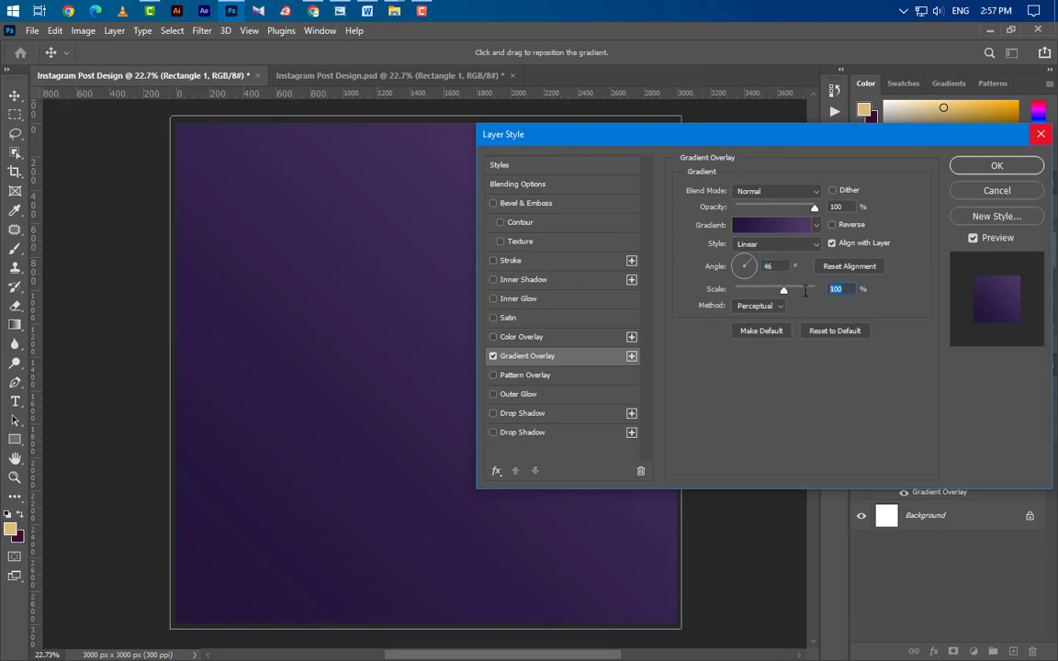
pyautogui.click(996, 165)
# Step: Add a new layer and draw a beige circle sized to 2620 × 2620 px
pyautogui.click(14, 96)
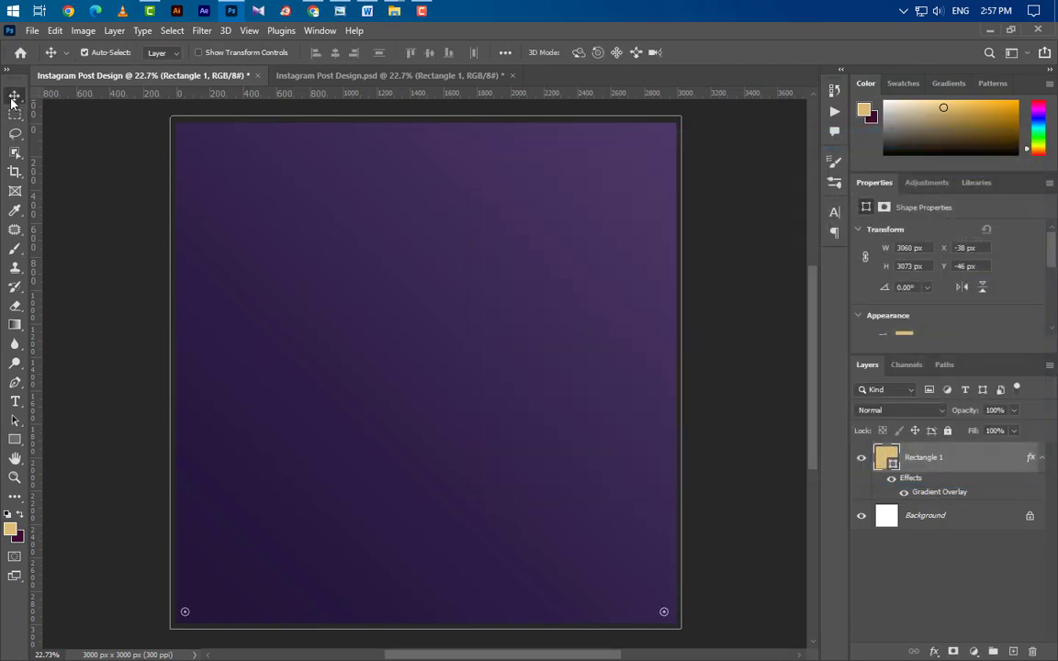
pyautogui.click(1003, 651)
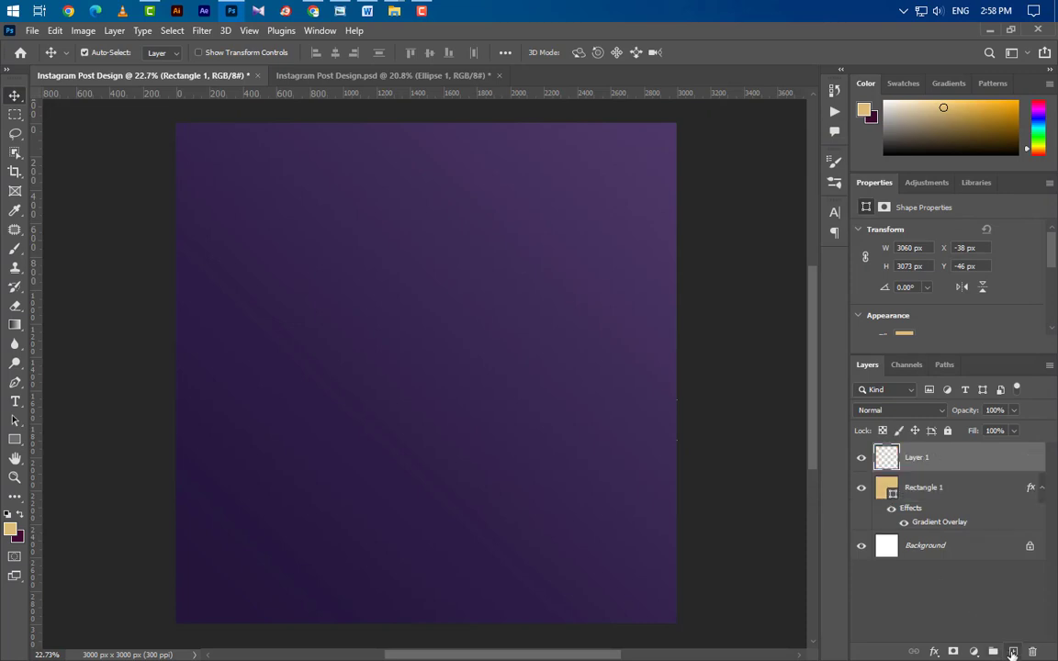
pyautogui.click(15, 442)
pyautogui.rightClick(15, 445)
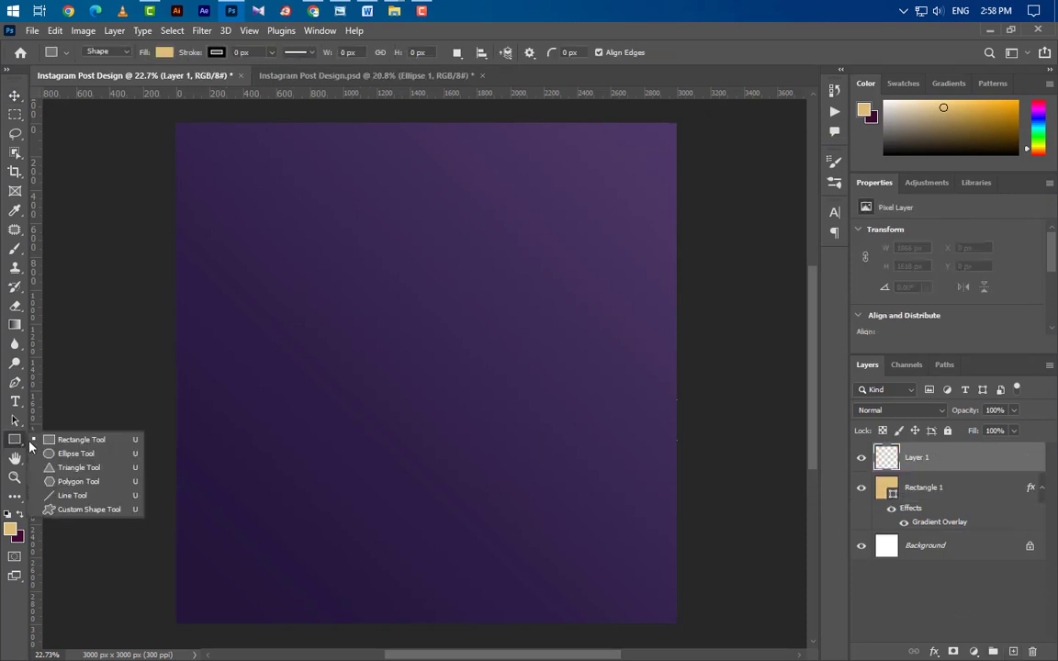
pyautogui.click(69, 453)
pyautogui.keyDown('alt'); pyautogui.scroll(-2, 244, 485); pyautogui.keyUp('alt')
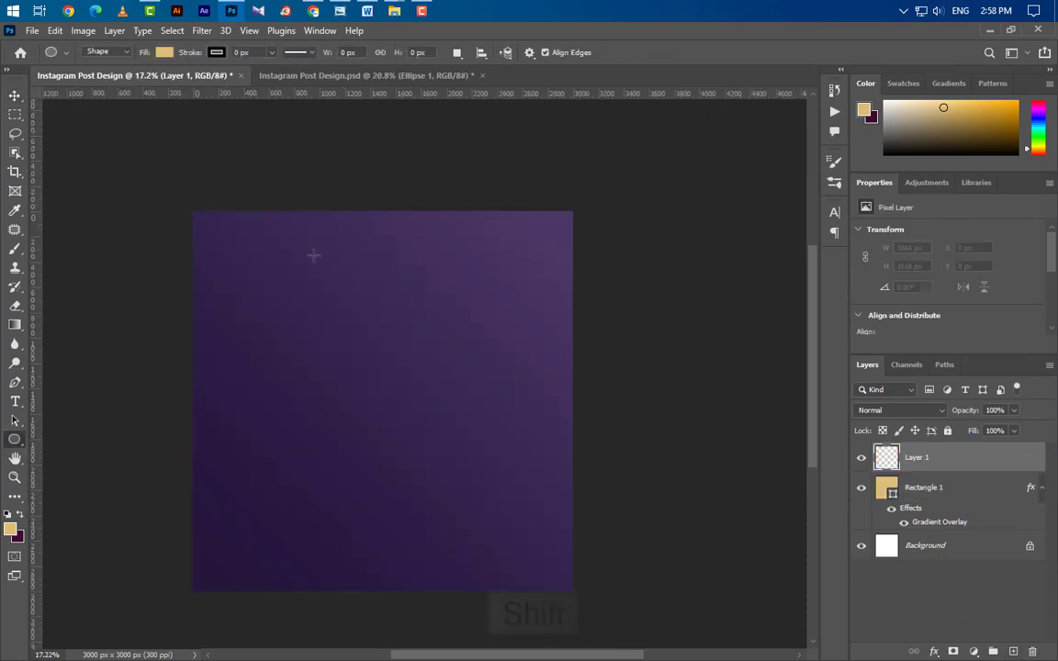
pyautogui.moveTo(288, 251); pyautogui.dragTo(569, 487)
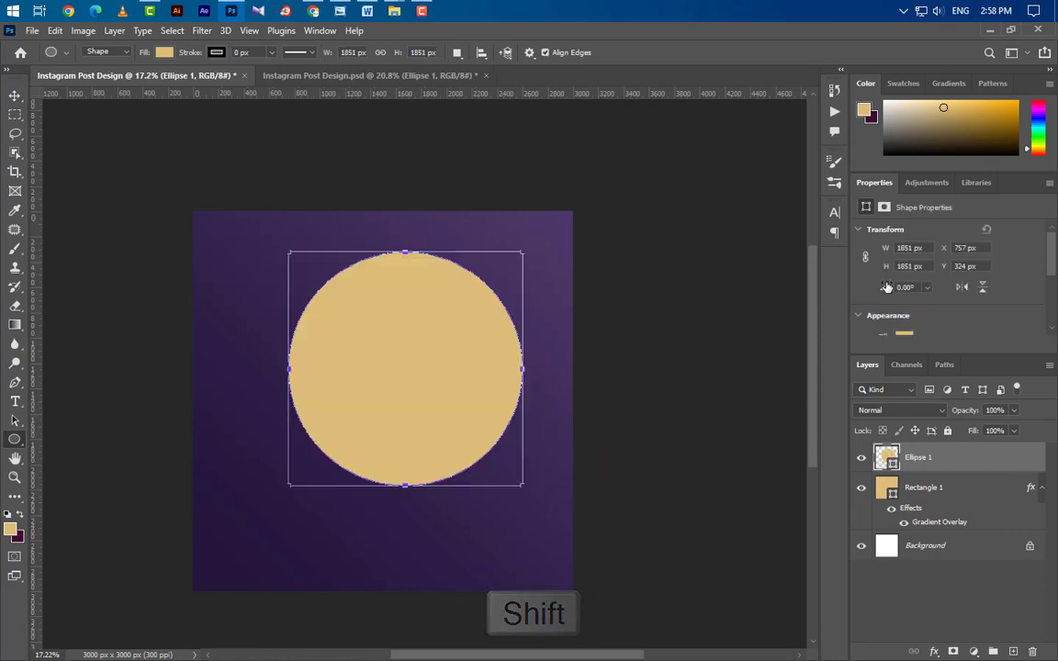
pyautogui.click(864, 254)
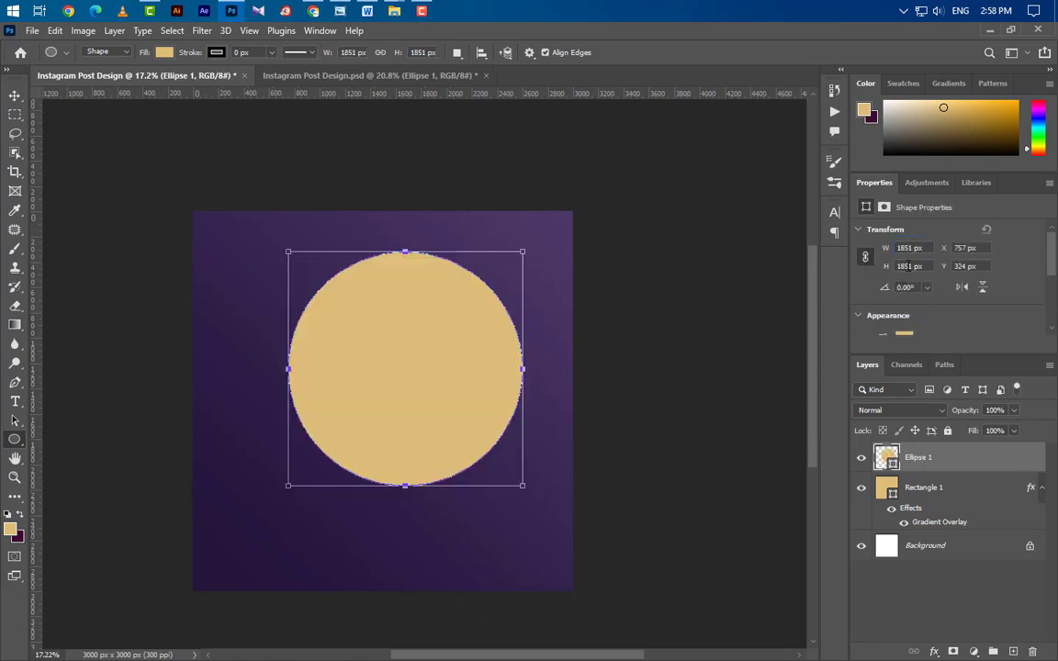
pyautogui.click(906, 248)
pyautogui.write('2620')
pyautogui.press('Return')
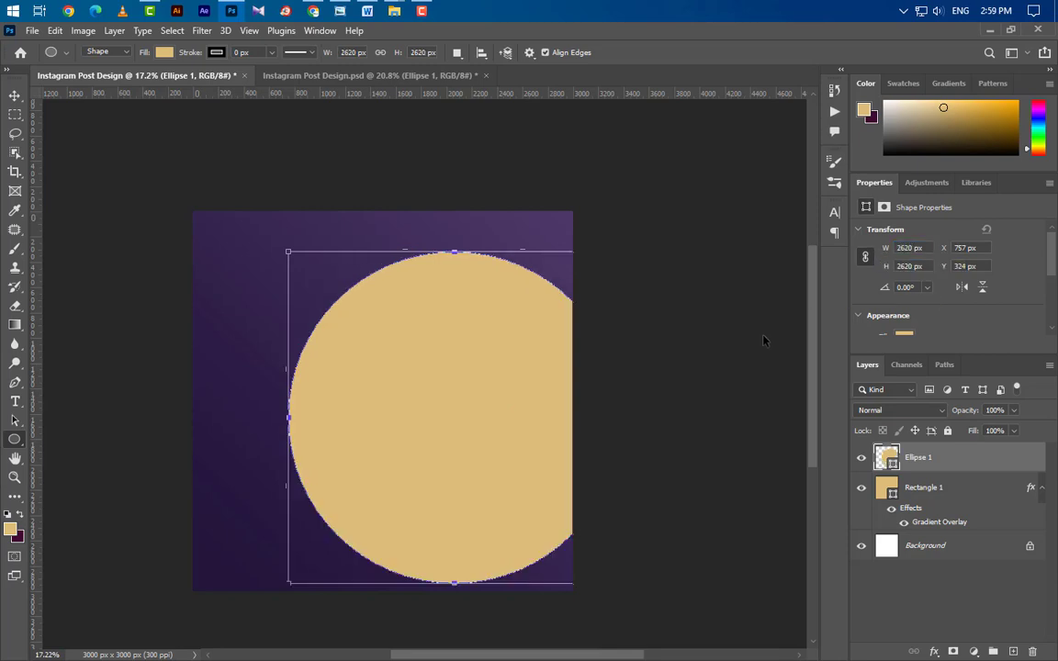
# Step: Move the circle up and right so it overhangs the canvas's top-right corner
pyautogui.hotkey('ctrl', 't')
pyautogui.moveTo(513, 484); pyautogui.dragTo(502, 364)
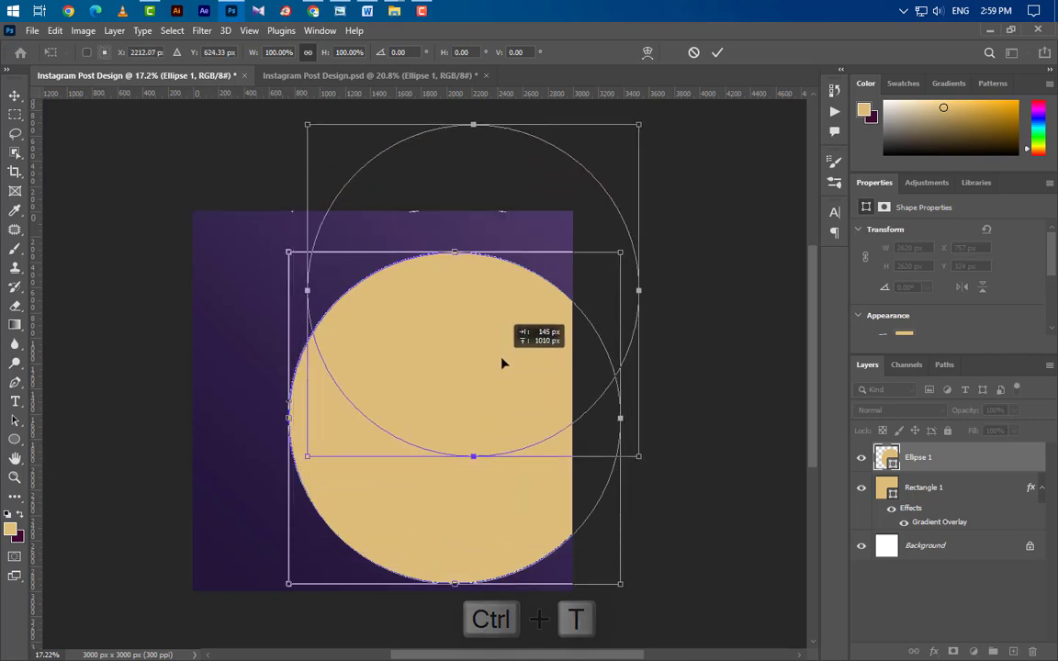
pyautogui.moveTo(503, 364); pyautogui.dragTo(513, 356)
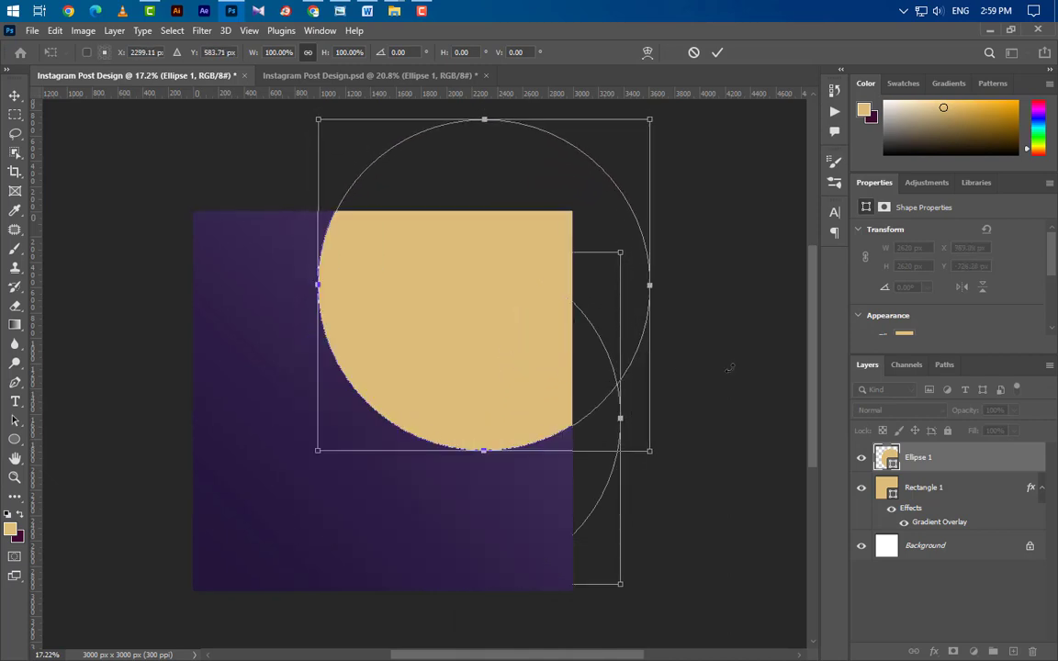
pyautogui.moveTo(731, 367); pyautogui.dragTo(732, 367)
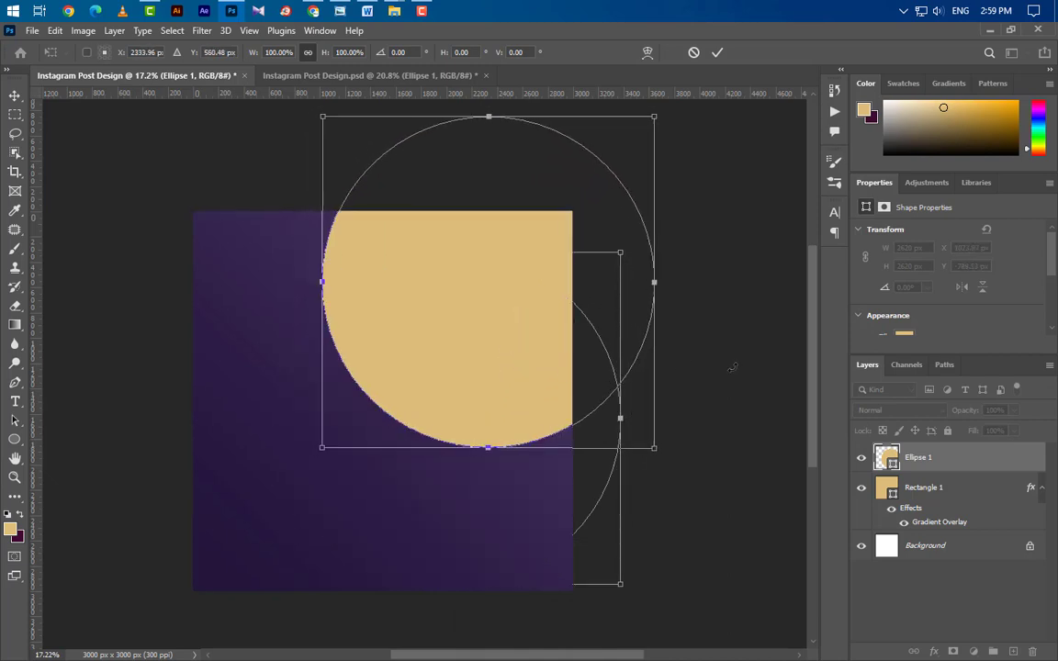
pyautogui.click(717, 53)
pyautogui.press('v')
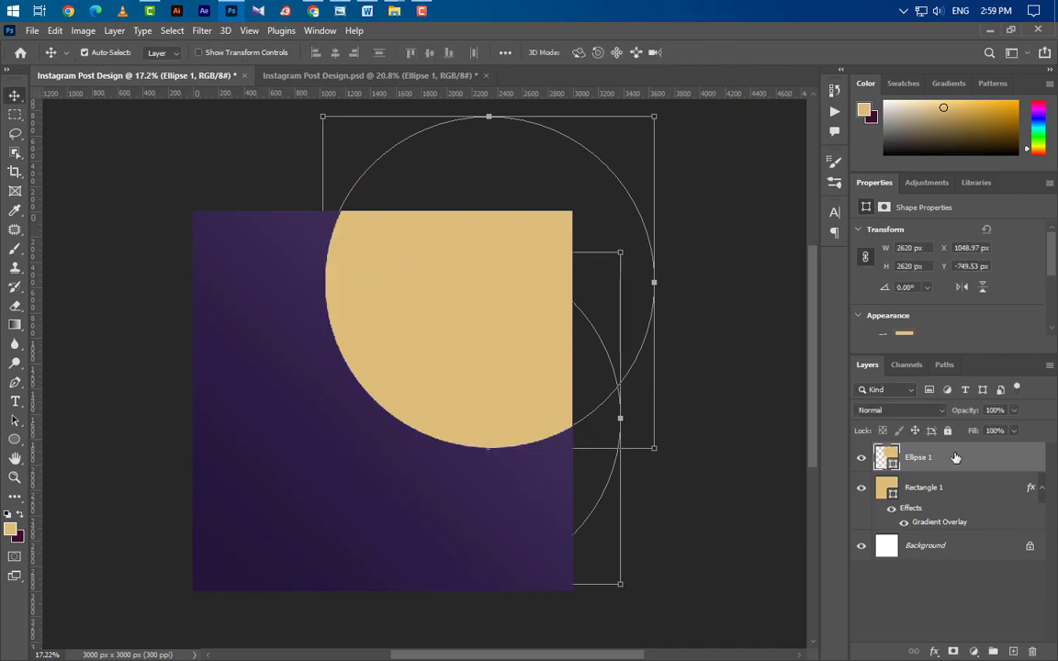
# Step: Add a Gradient Overlay to the circle with a dark purple #2e2148 starting stop
pyautogui.doubleClick(1008, 470)
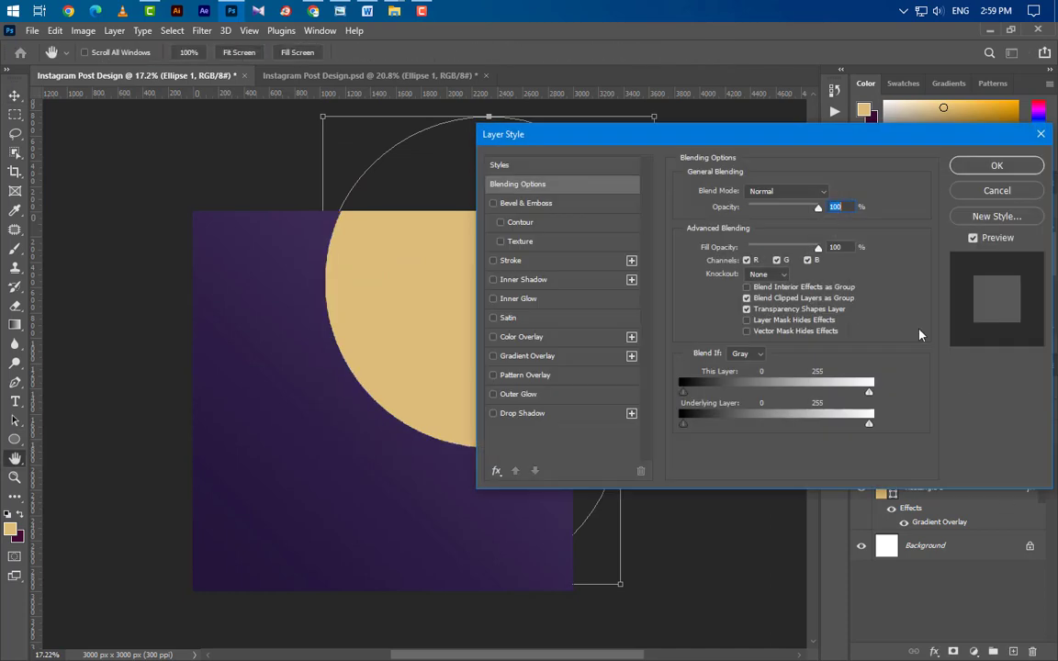
pyautogui.click(588, 358)
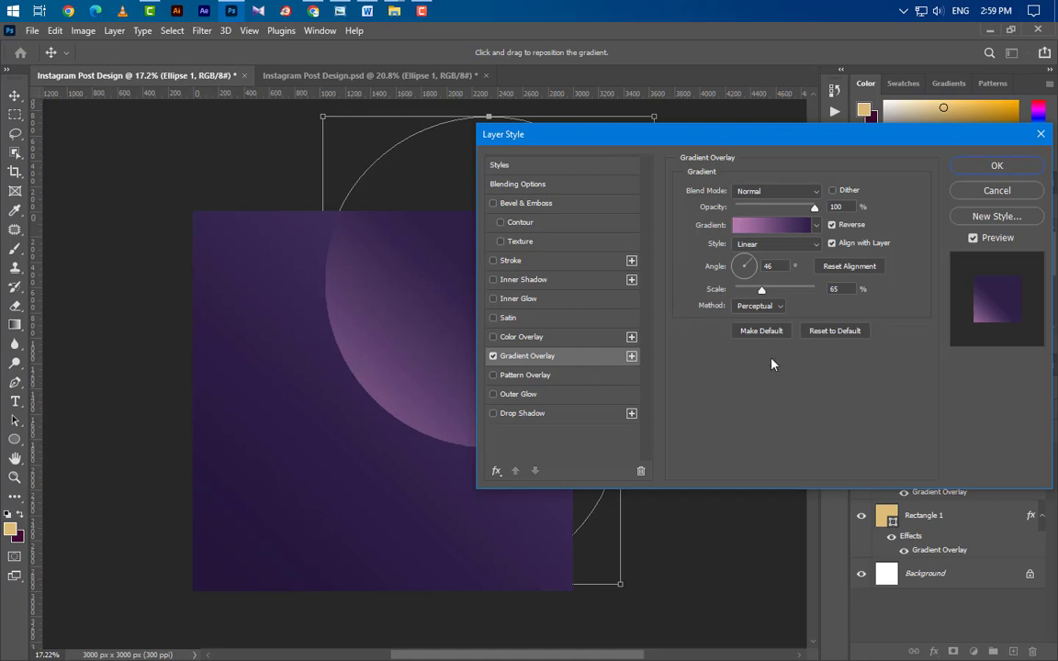
pyautogui.click(794, 228)
pyautogui.click(733, 352)
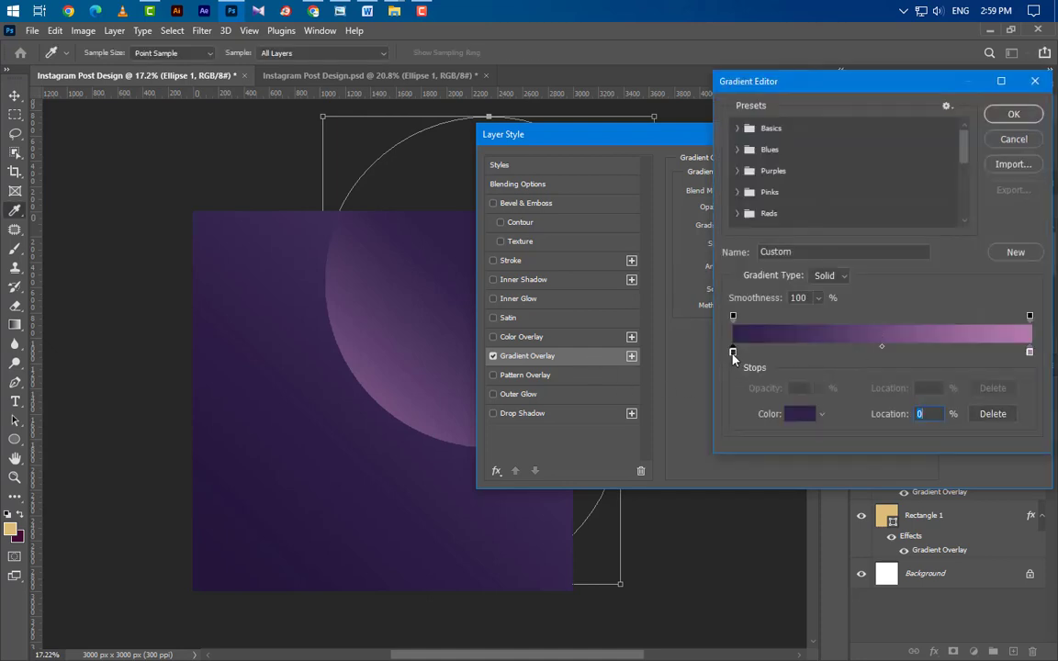
pyautogui.doubleClick(733, 351)
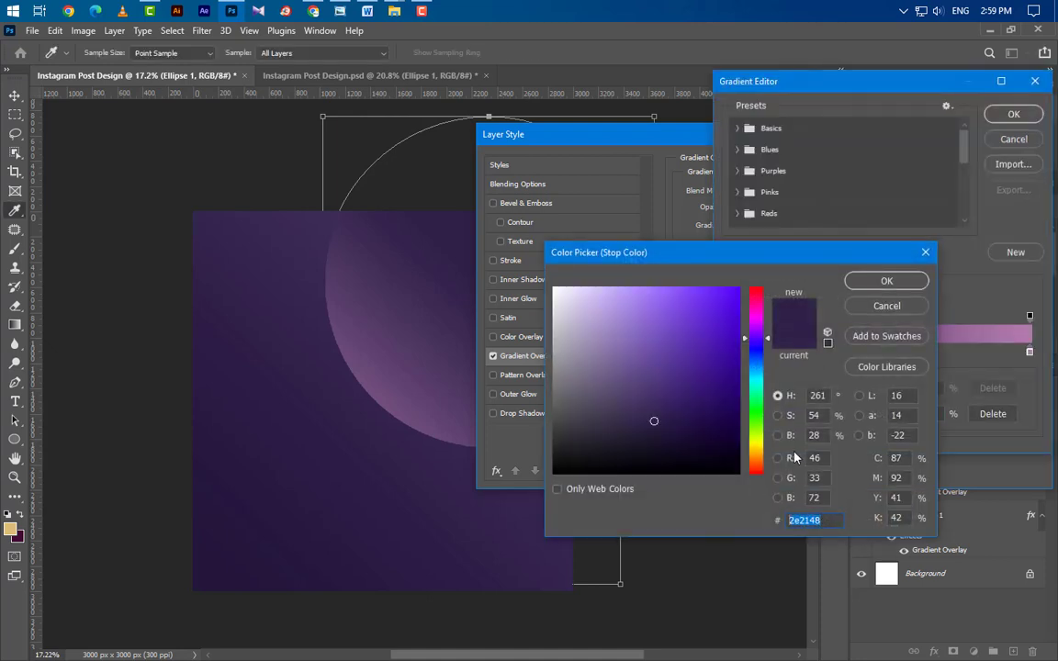
pyautogui.click(886, 280)
# Step: Set the ending stop to pink #b57caf, with angle 46° and scale 55%
pyautogui.click(1030, 352)
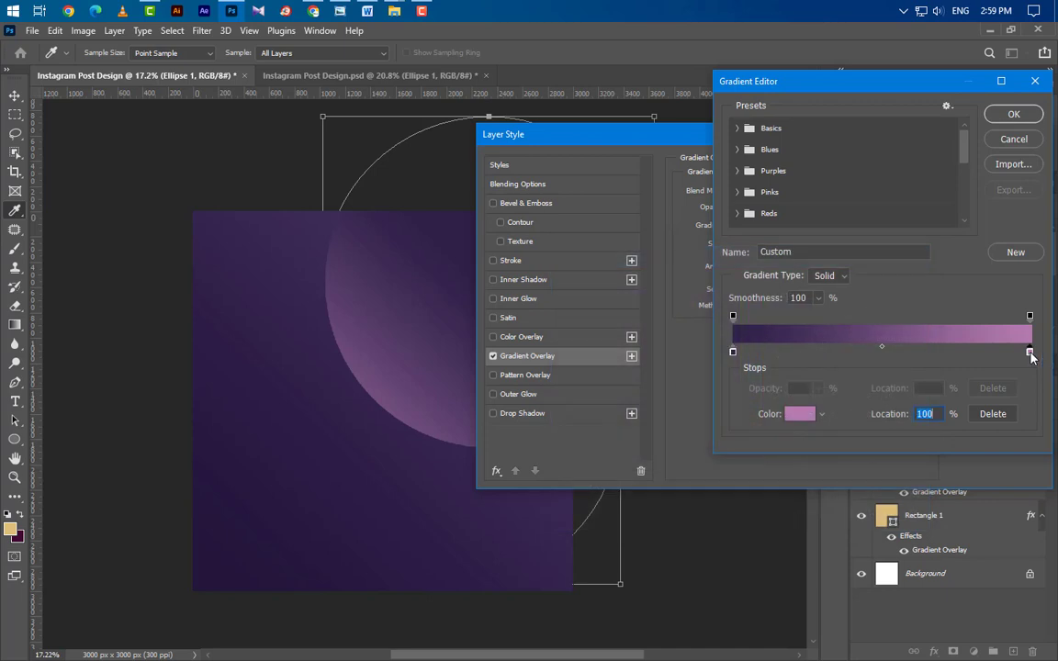
pyautogui.doubleClick(1030, 351)
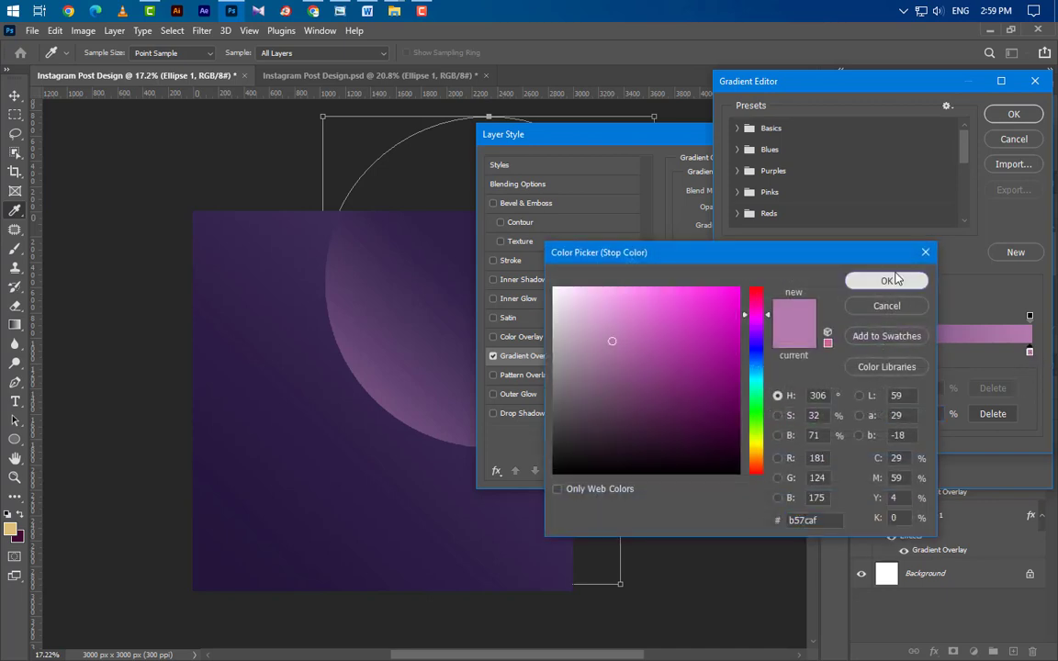
pyautogui.click(895, 280)
pyautogui.click(1014, 115)
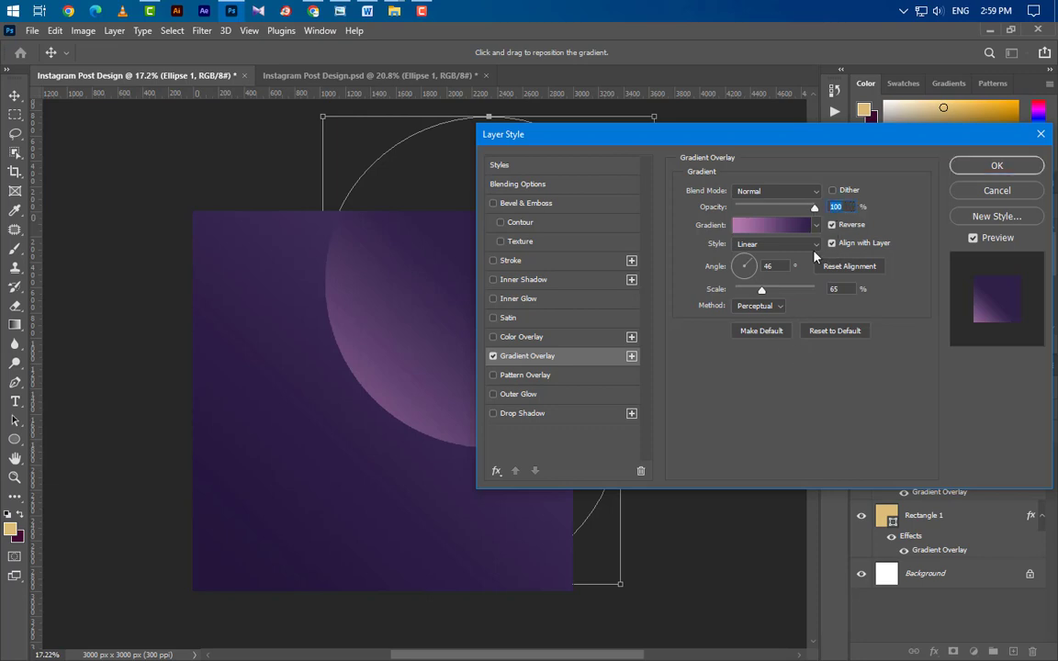
pyautogui.doubleClick(765, 266)
pyautogui.doubleClick(836, 290)
# Step: Add a white Screen inner glow at 30% opacity and 25 px size
pyautogui.click(551, 299)
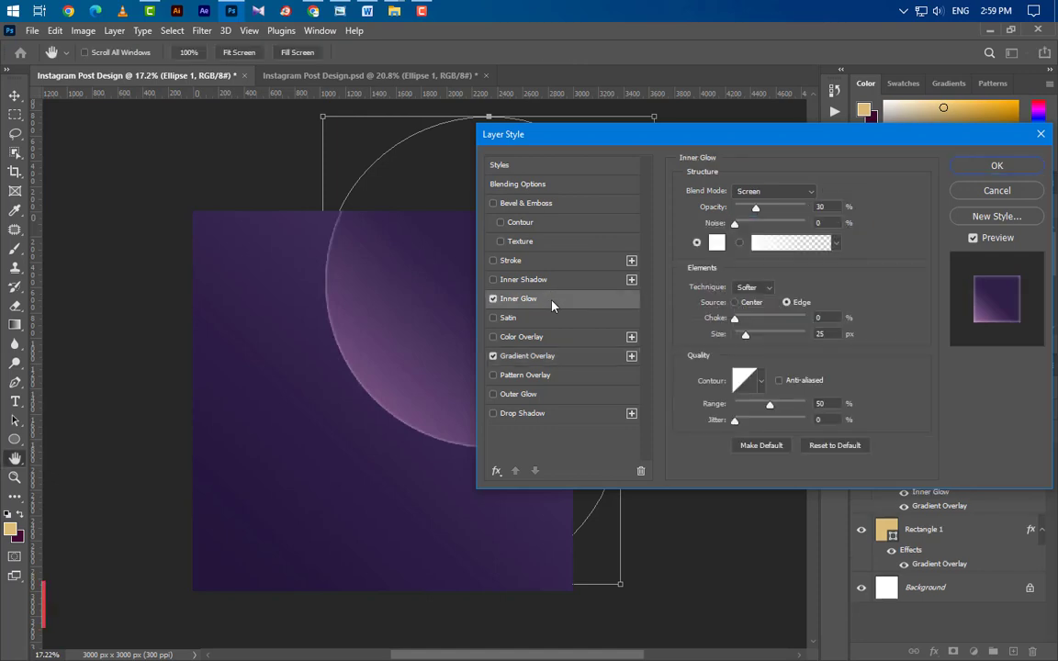
pyautogui.click(774, 191)
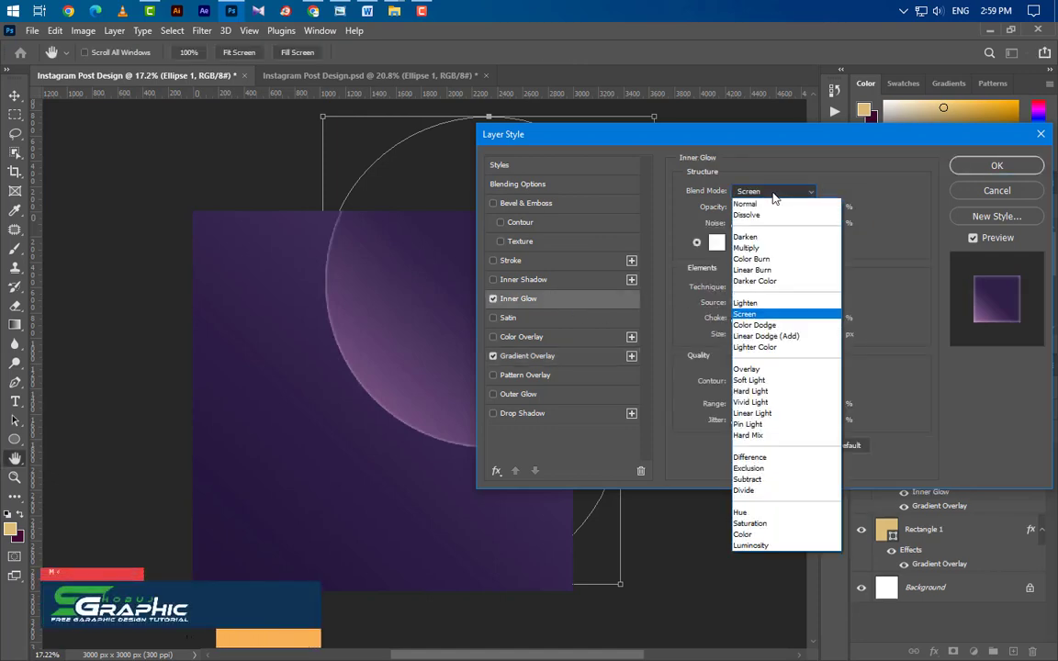
pyautogui.click(772, 314)
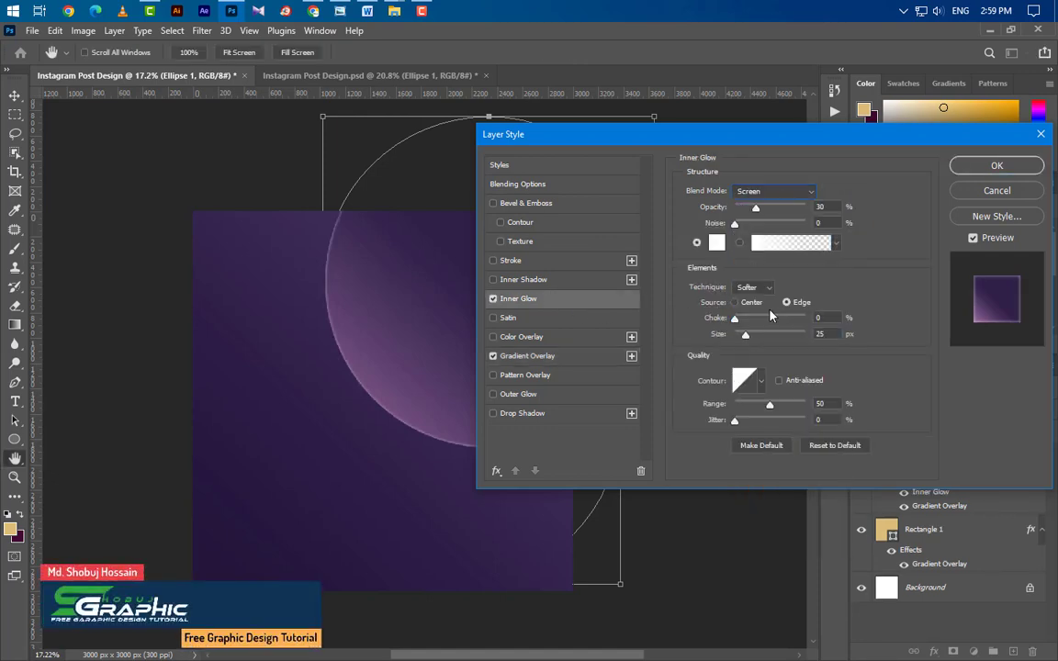
pyautogui.click(716, 242)
pyautogui.click(873, 286)
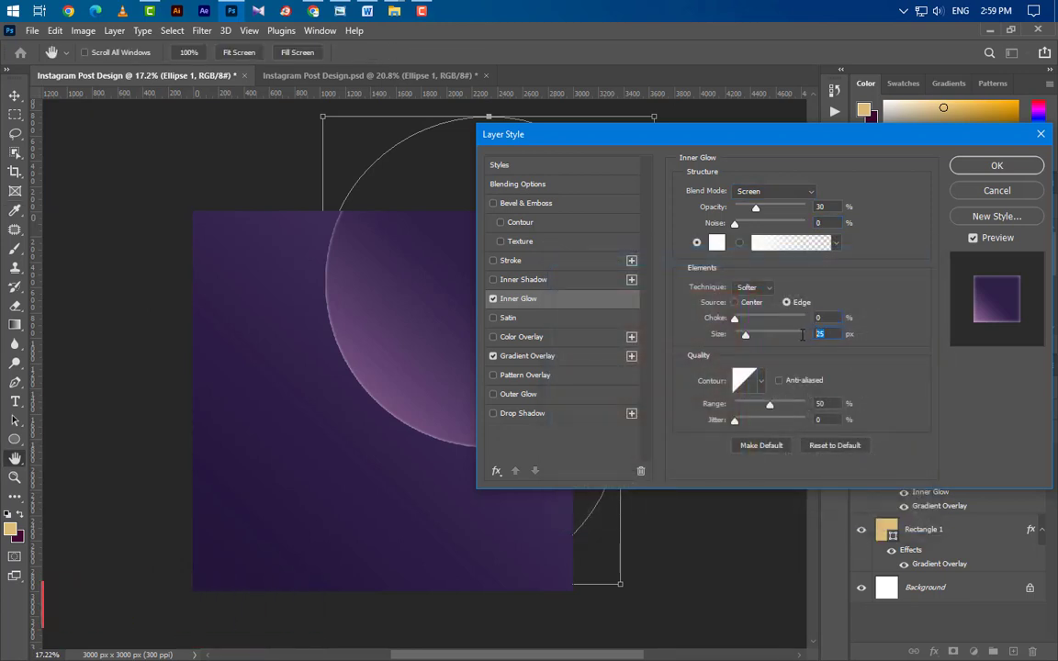
pyautogui.press('Tab')
pyautogui.press('Tab')
# Step: Add a #2f2545 drop shadow at 75%, 25°, 5 px distance and 15 px size
pyautogui.click(564, 419)
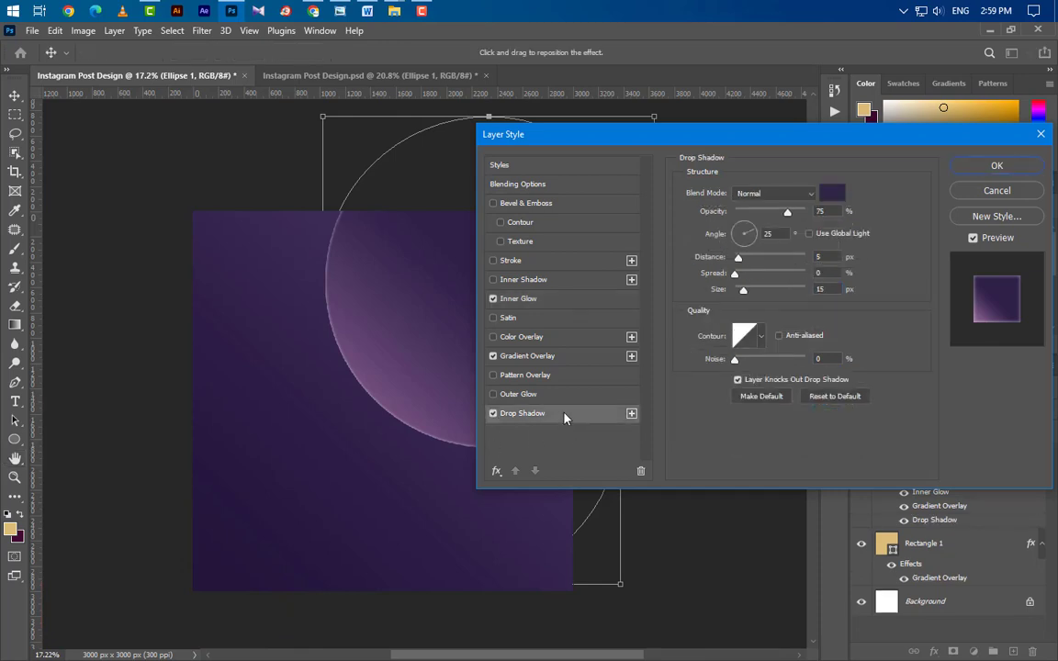
pyautogui.click(832, 212)
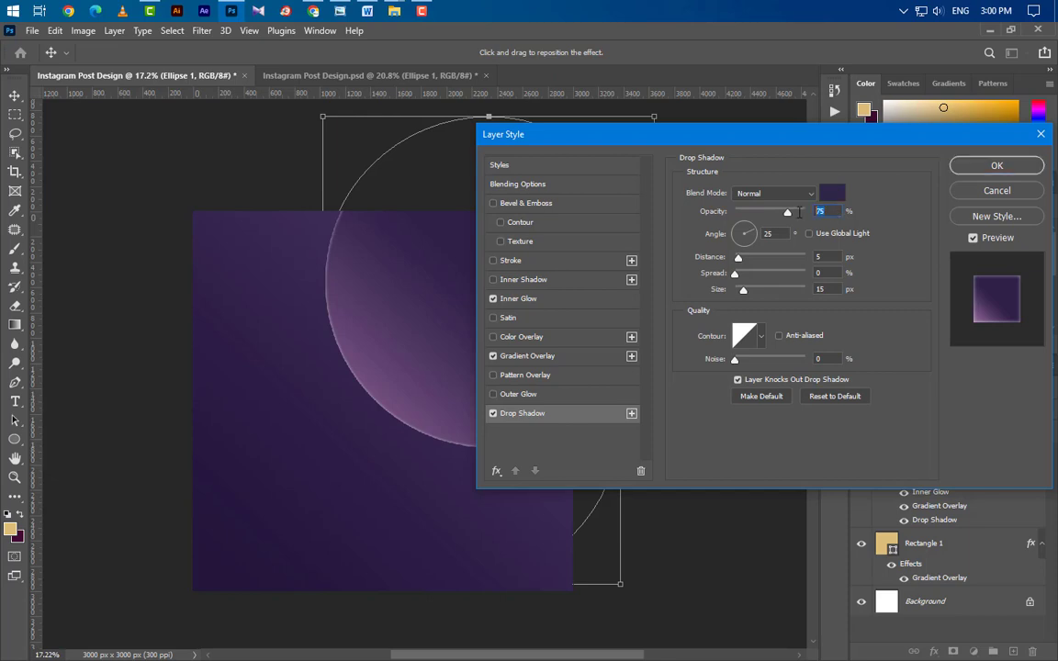
pyautogui.click(832, 193)
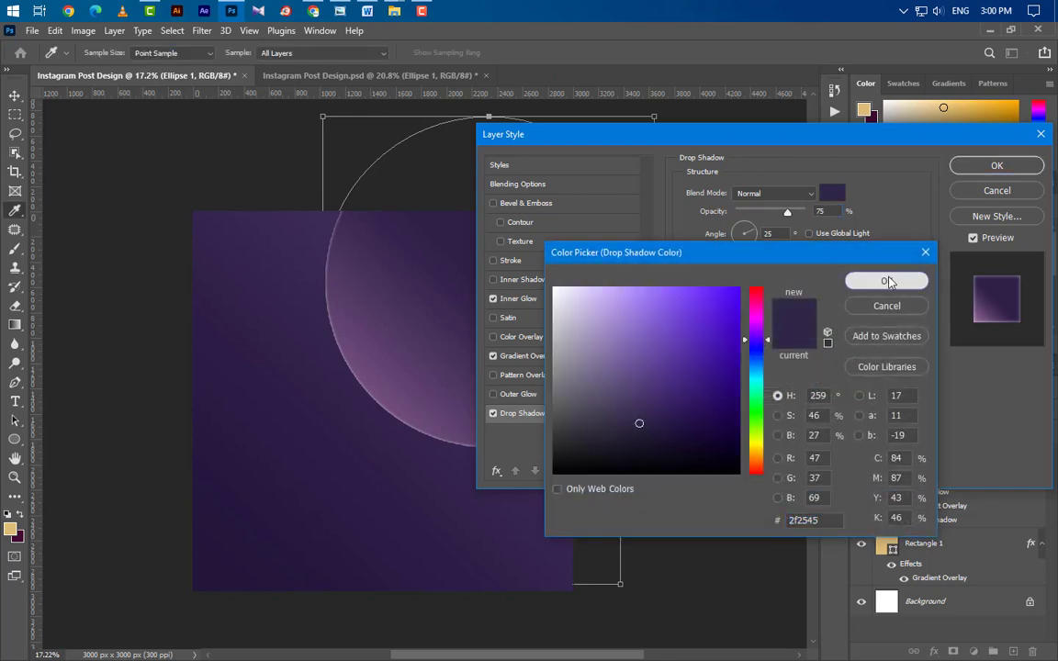
pyautogui.click(895, 281)
pyautogui.click(769, 234)
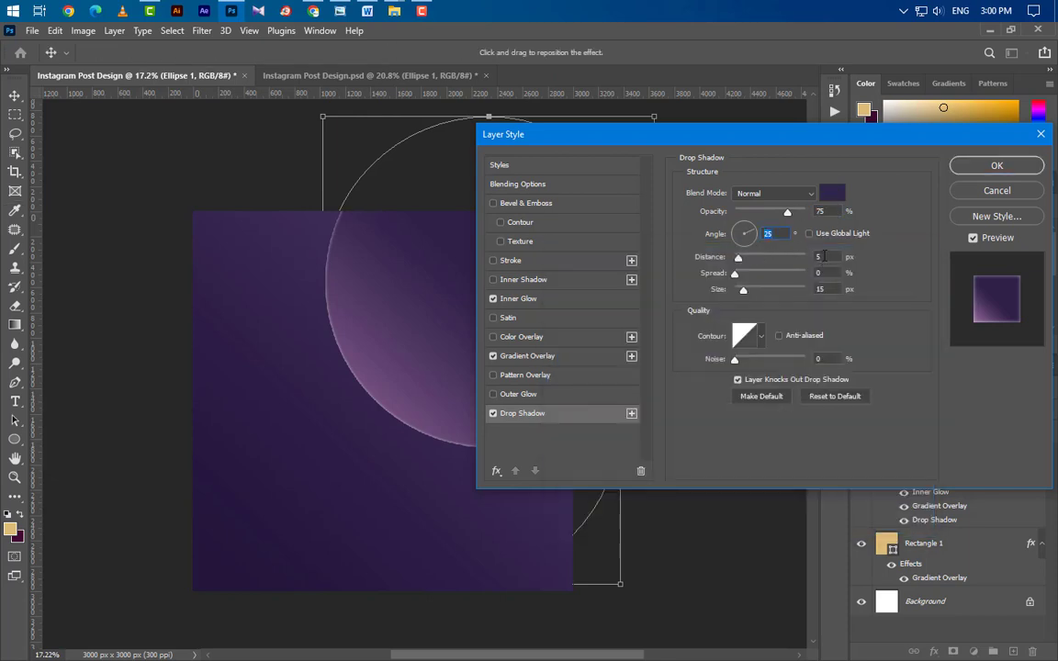
pyautogui.click(829, 290)
# Step: Apply the effects, duplicate the circle, and shrink the copy to 2175 px
pyautogui.click(985, 168)
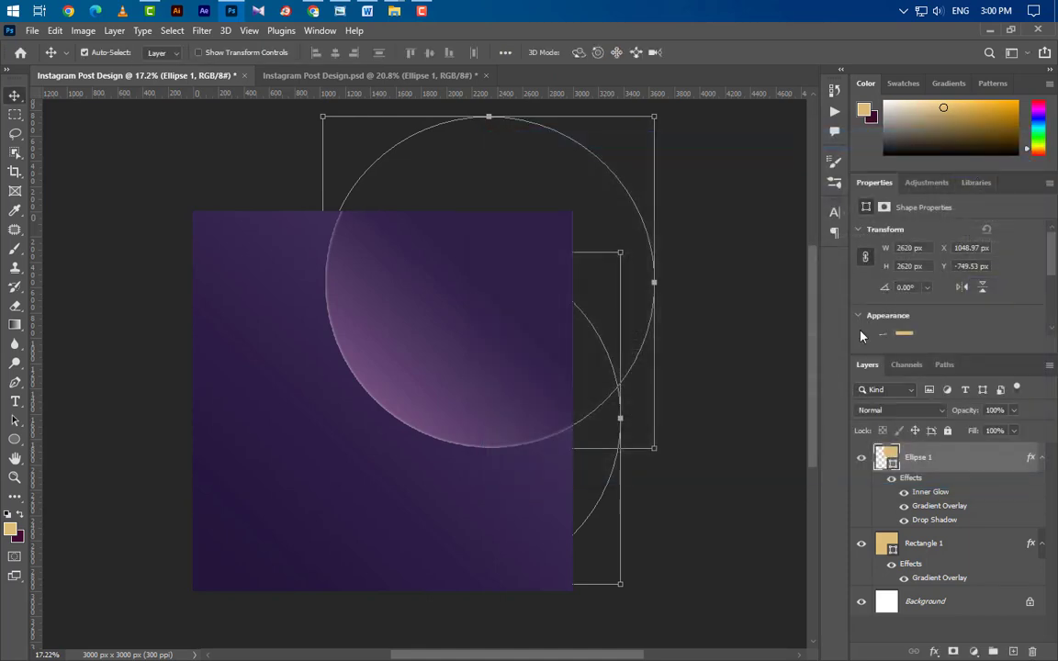
pyautogui.click(1041, 457)
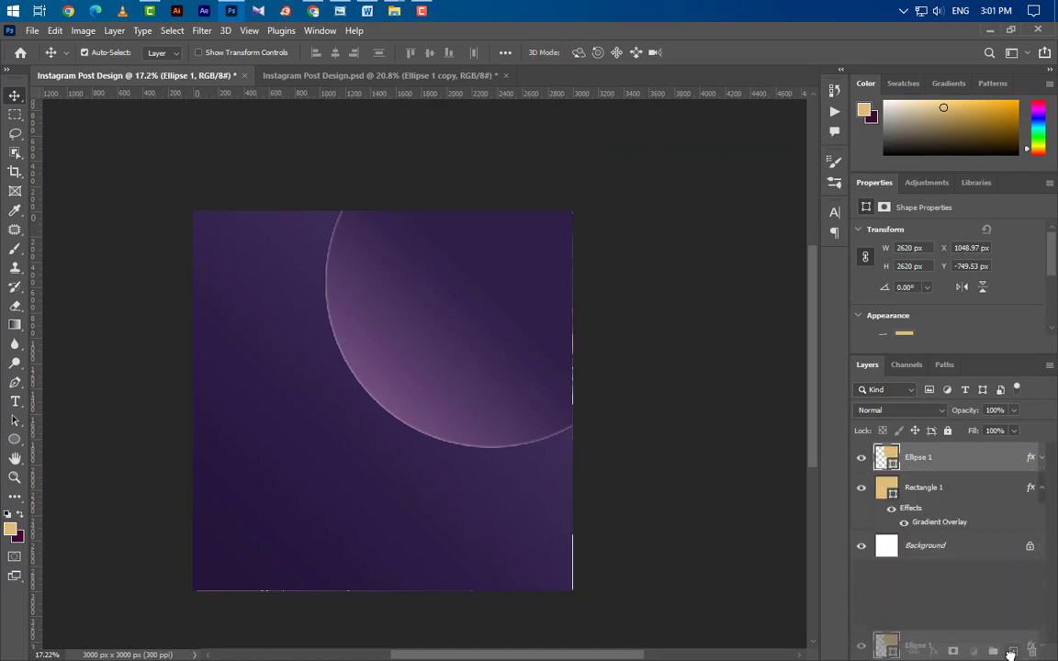
pyautogui.moveTo(919, 458); pyautogui.dragTo(1013, 652)
pyautogui.press('BackSpace')
pyautogui.write('0')
pyautogui.press('Return')
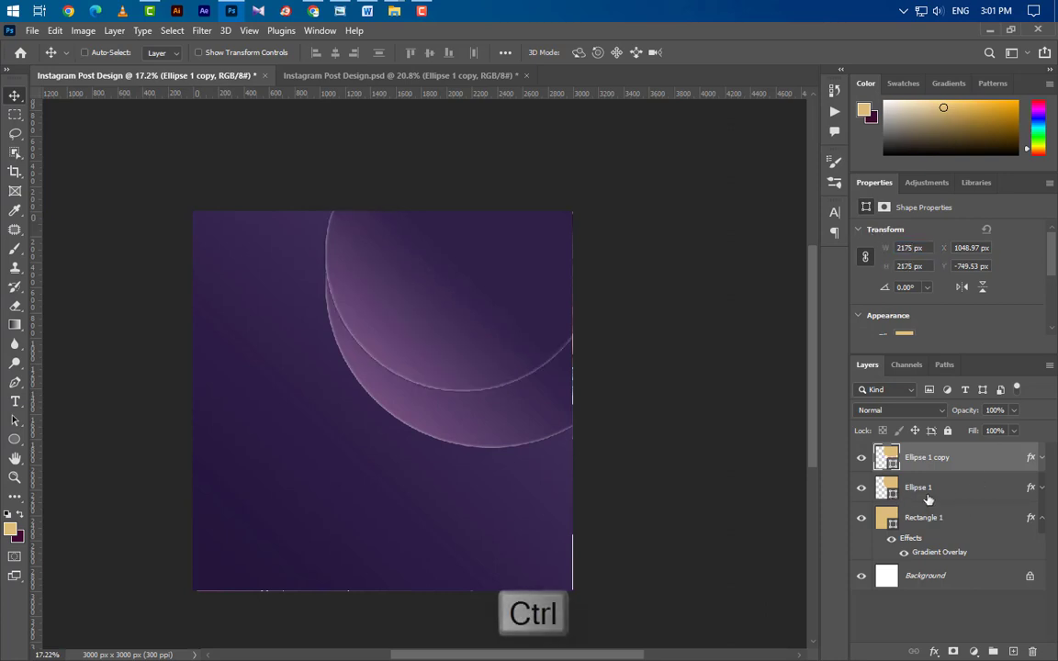
# Step: Centre the copy on the original circle and delete its Gradient Overlay and Inner Glow
pyautogui.keyDown('ctrl'); pyautogui.click(887, 457); pyautogui.keyUp('ctrl')
pyautogui.click(335, 52)
pyautogui.click(429, 53)
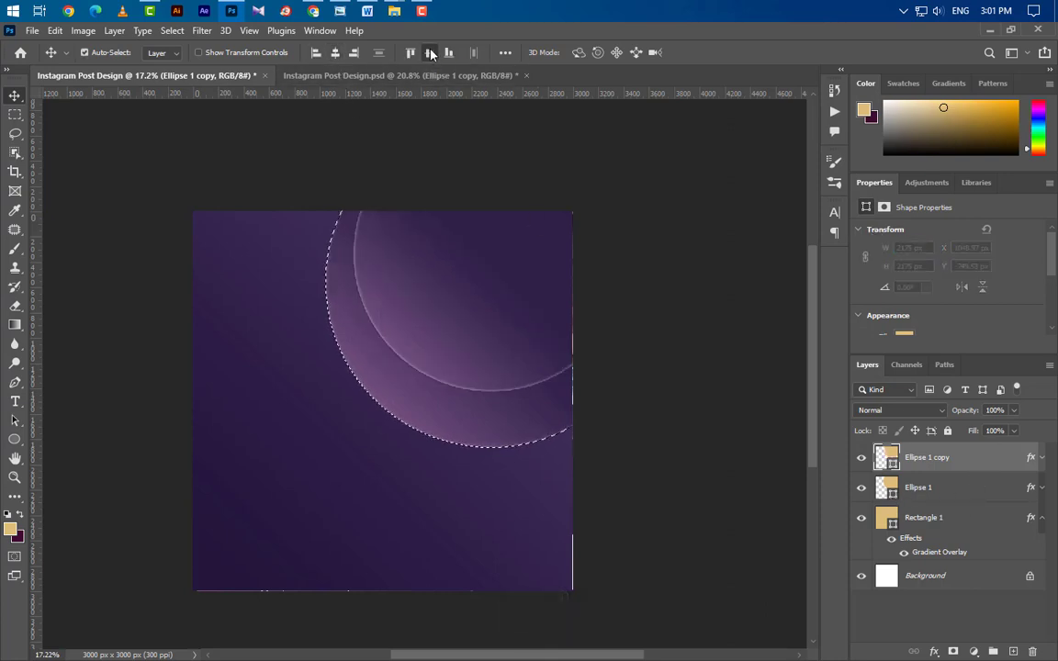
pyautogui.hotkey('ctrl', 'd')
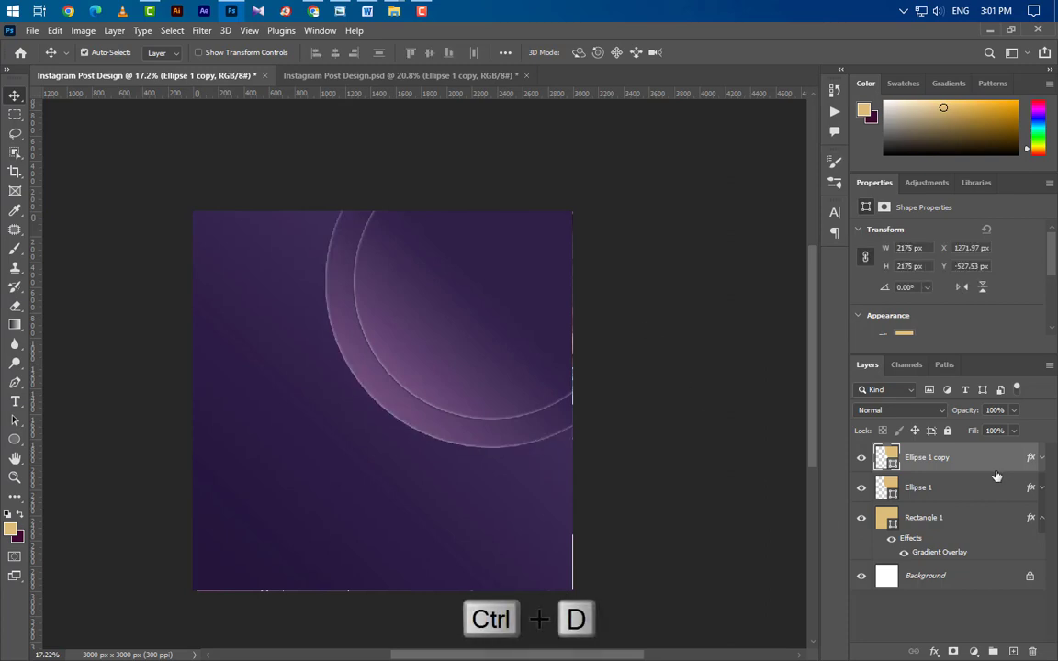
pyautogui.click(1042, 457)
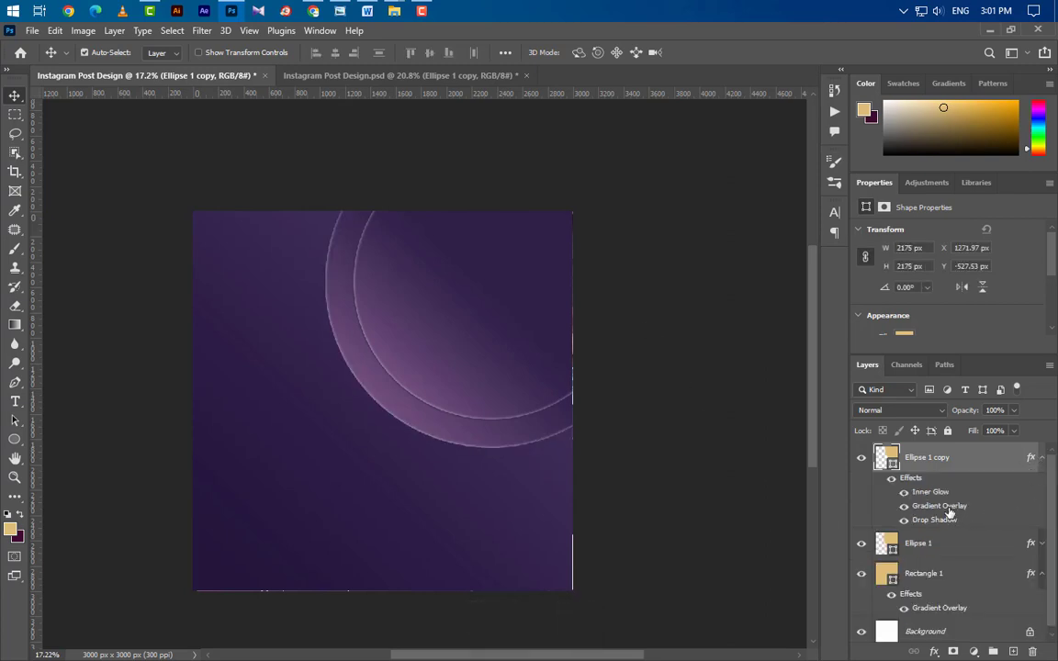
pyautogui.moveTo(940, 608); pyautogui.dragTo(1032, 648)
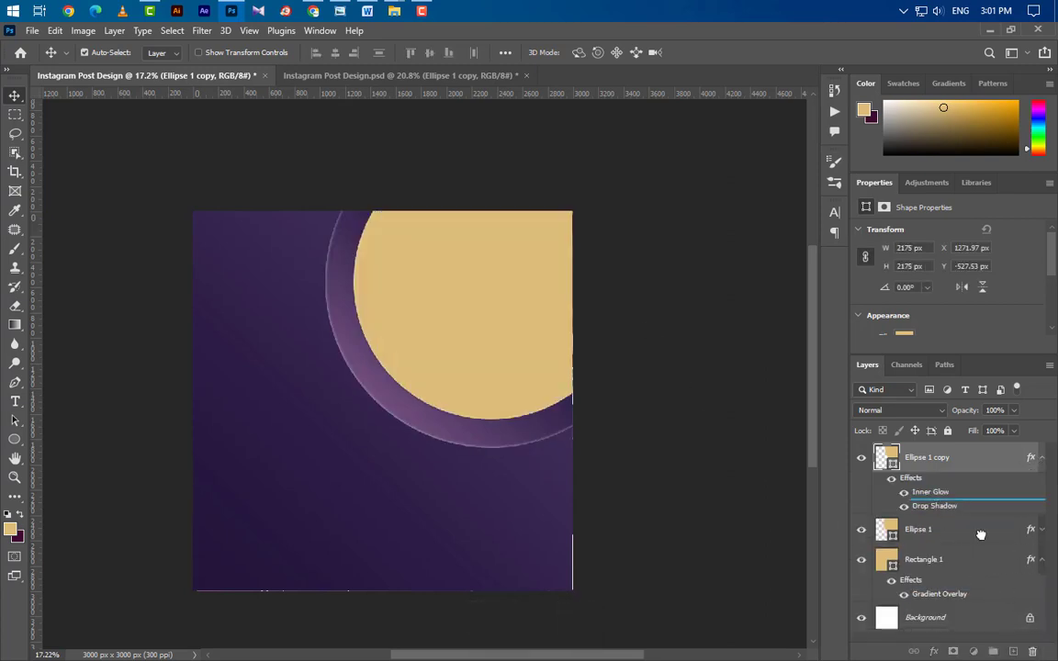
pyautogui.moveTo(931, 491); pyautogui.dragTo(933, 555)
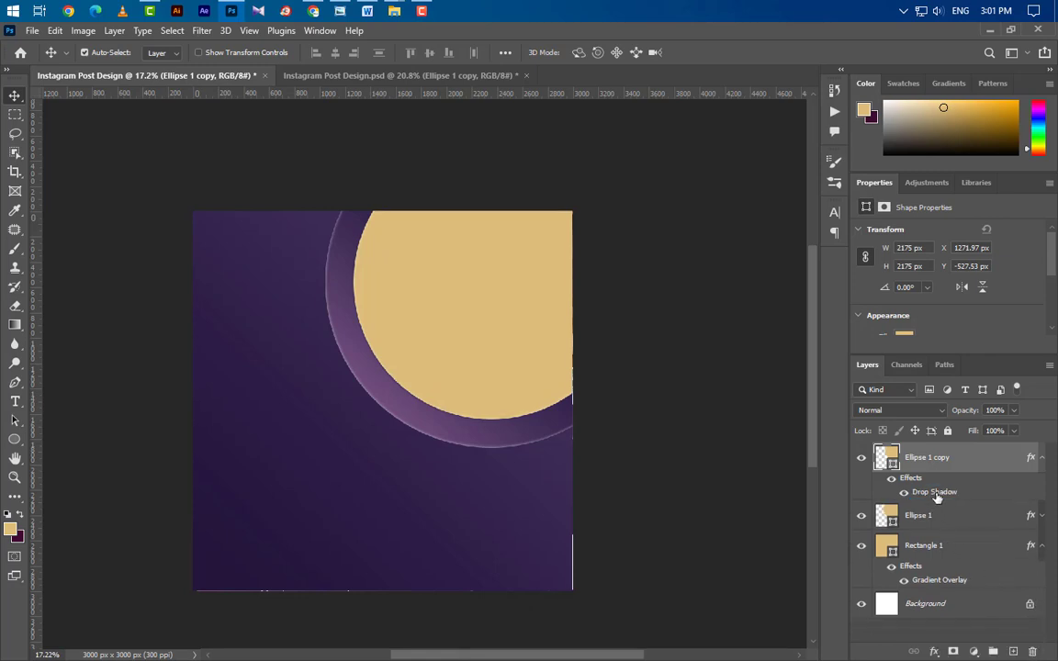
# Step: Add a second dark purple drop shadow to the copy at 90°, 10 px distance, 20 px size
pyautogui.doubleClick(936, 493)
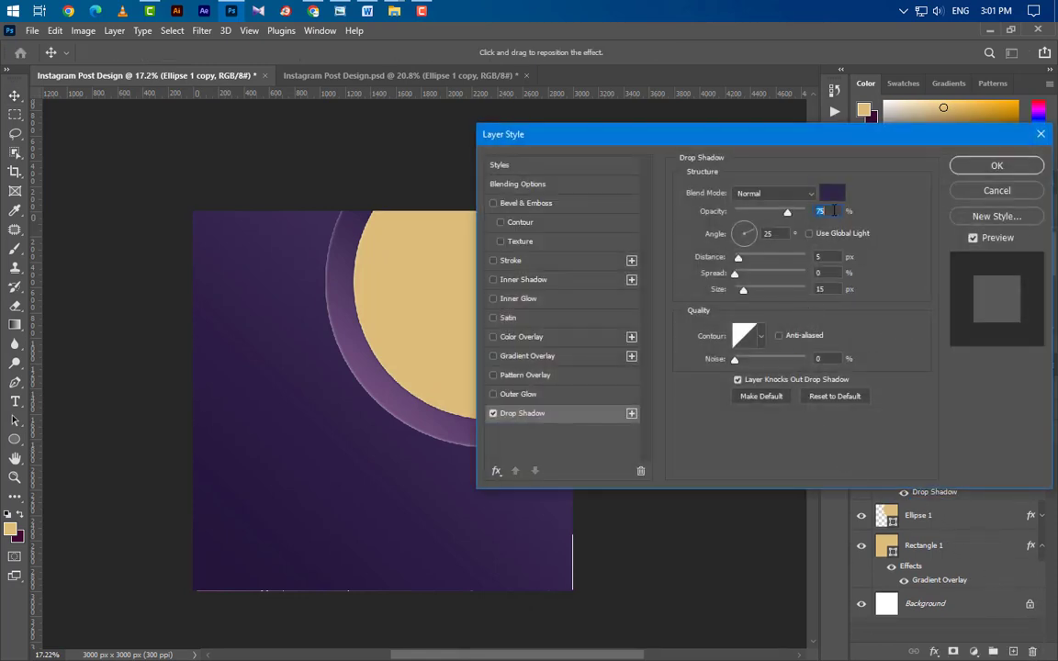
pyautogui.click(832, 193)
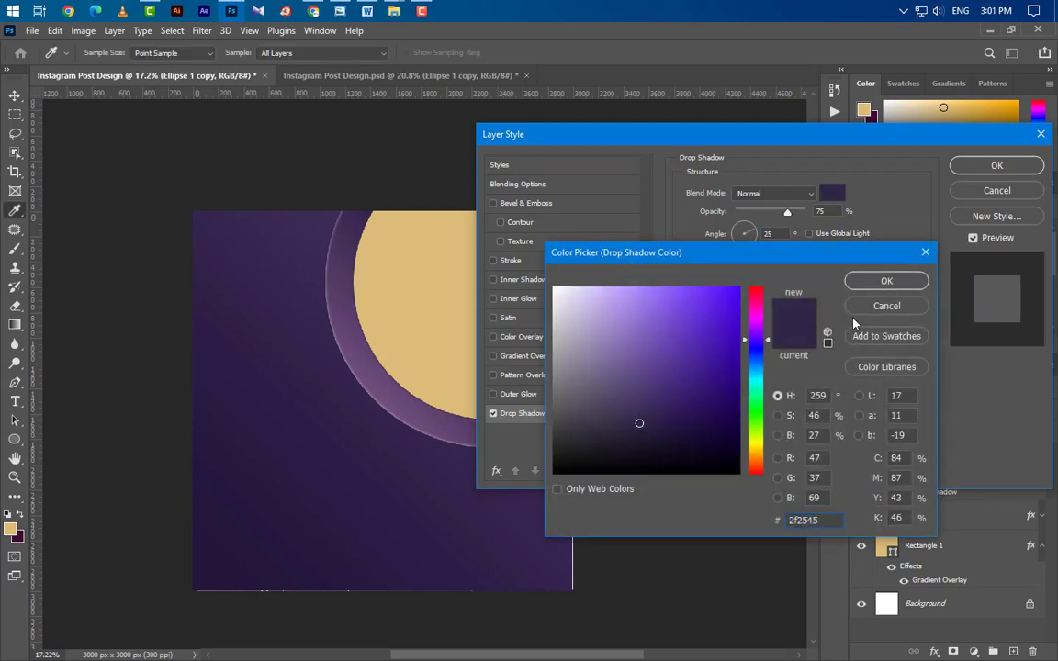
pyautogui.click(875, 285)
pyautogui.click(876, 283)
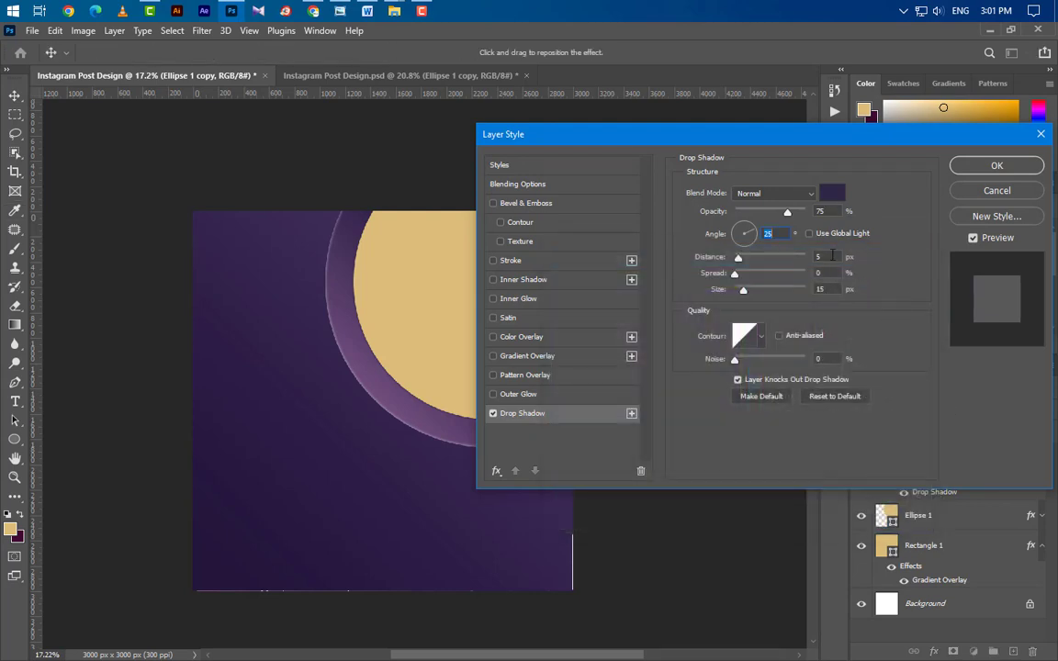
pyautogui.click(803, 289)
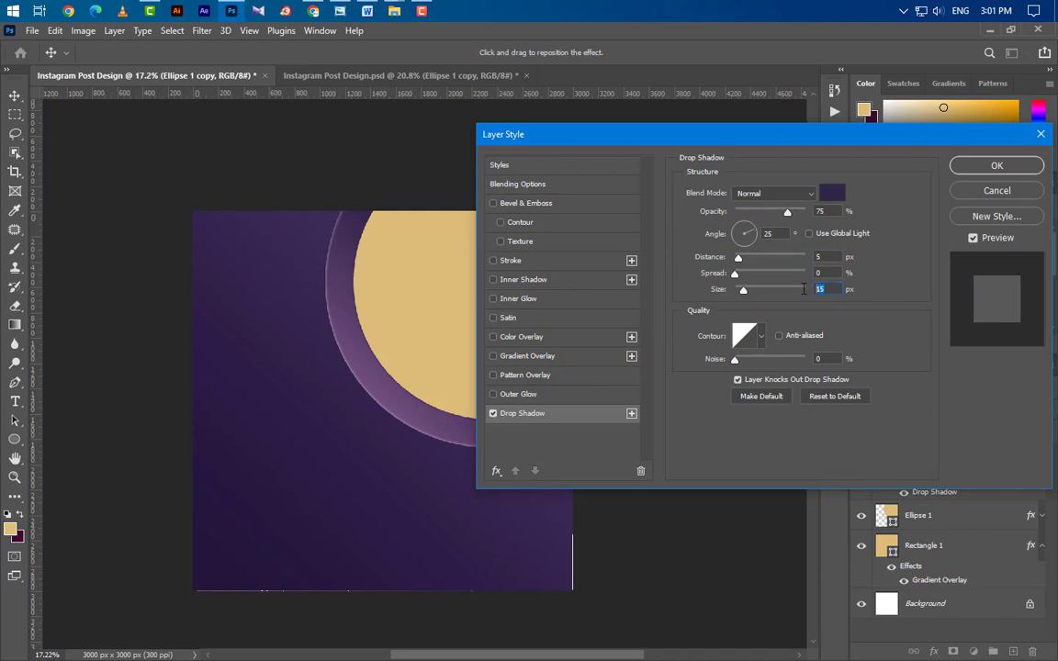
pyautogui.click(631, 413)
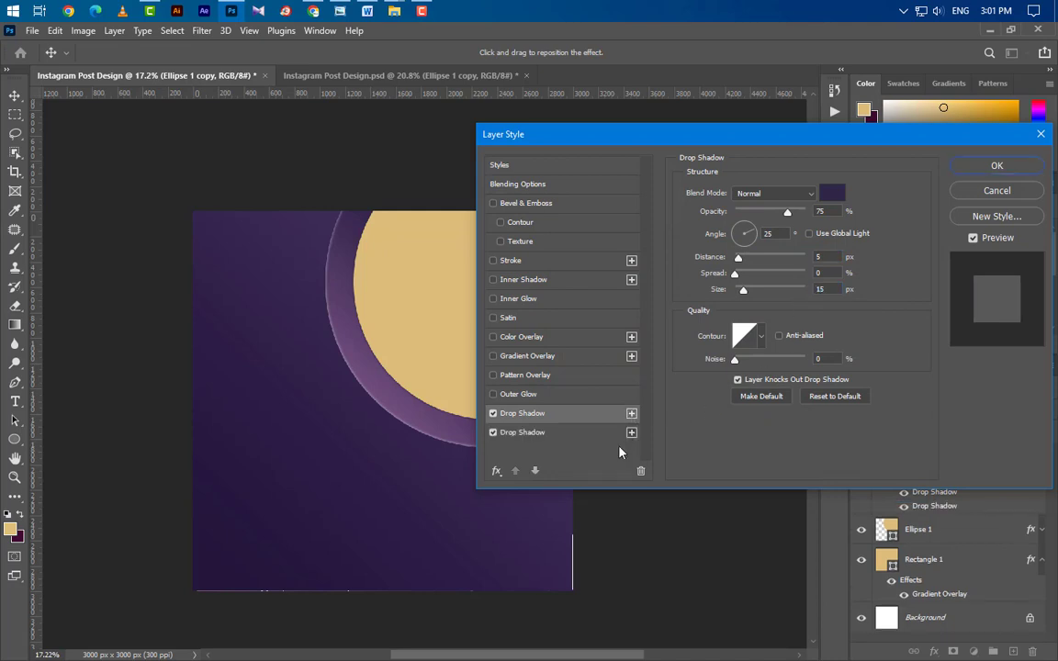
pyautogui.click(822, 258)
pyautogui.write('10')
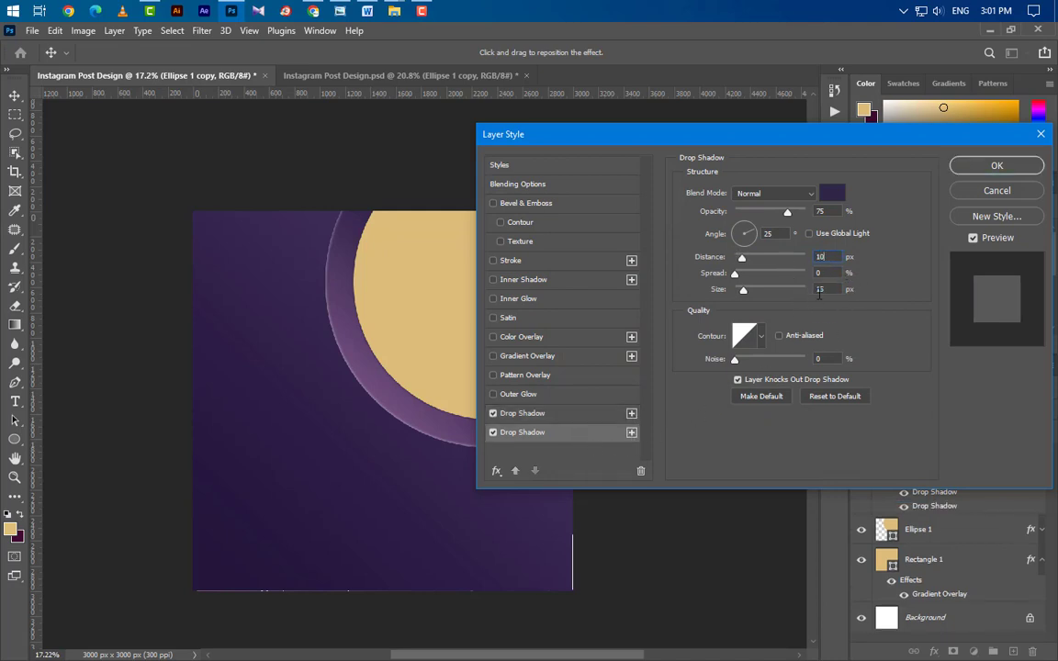
pyautogui.write('20')
pyautogui.click(768, 233)
pyautogui.click(997, 166)
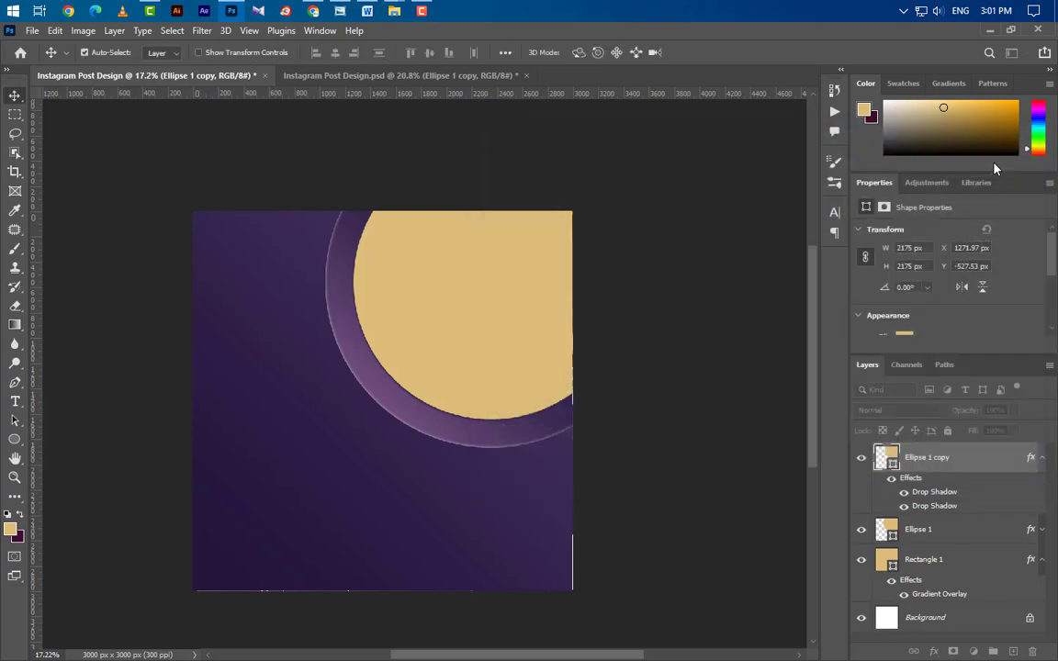
# Step: Drag the Gril Photo image into the design and scale it to about 36.5%
pyautogui.click(1042, 458)
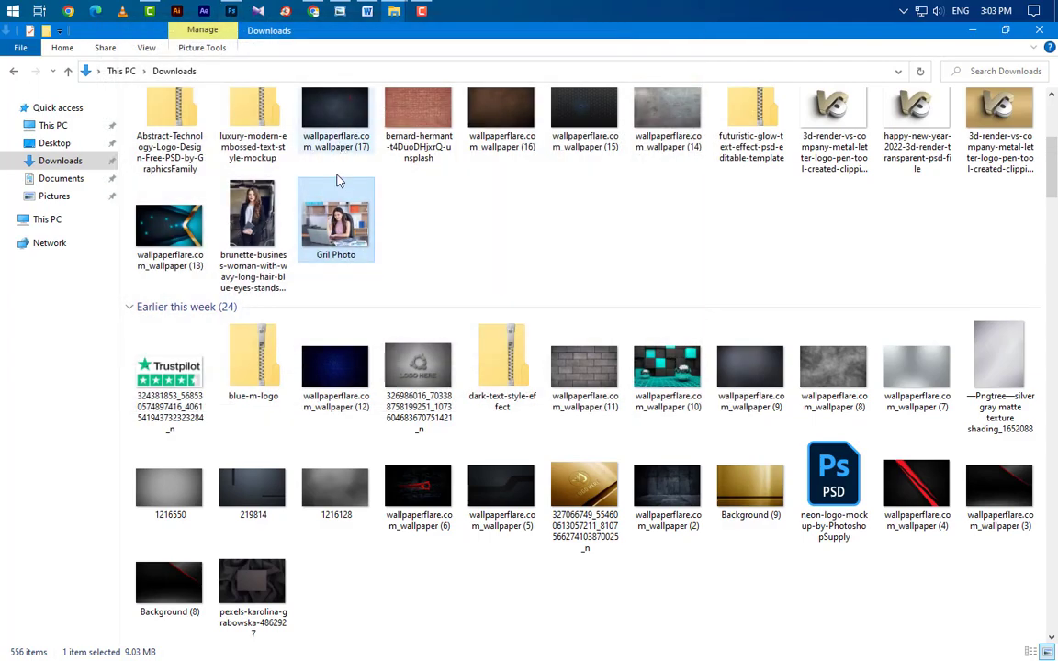
pyautogui.moveTo(336, 198); pyautogui.dragTo(232, 12)
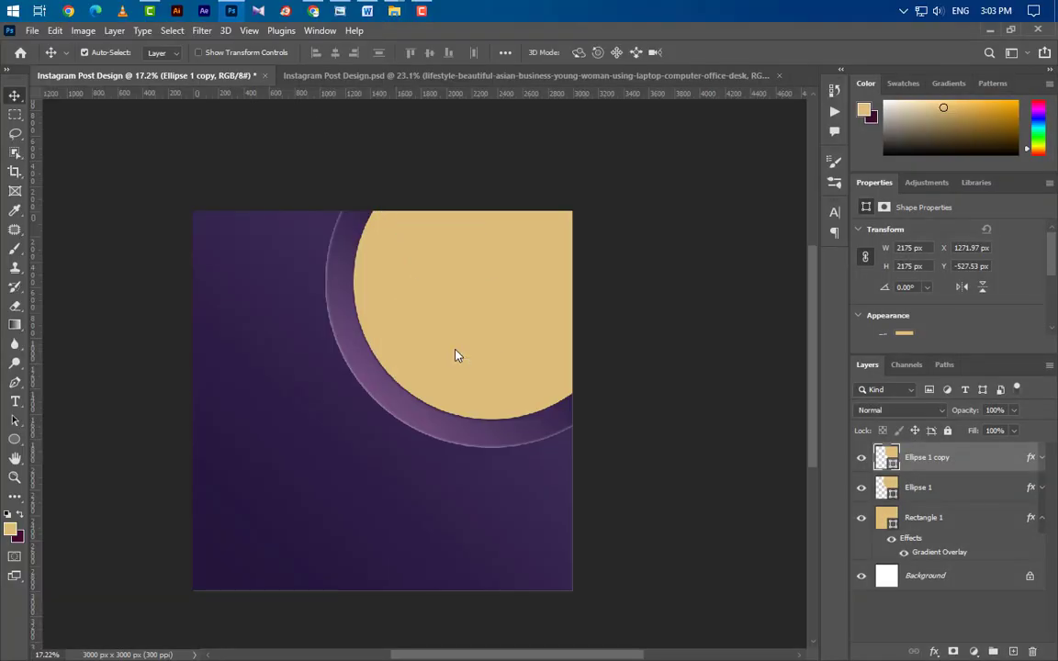
pyautogui.moveTo(232, 13)
pyautogui.mouseDown()
pyautogui.moveTo(478, 360)
pyautogui.moveTo(584, 312)
pyautogui.moveTo(601, 285)
pyautogui.mouseUp()
pyautogui.scroll(2, 499, 358)
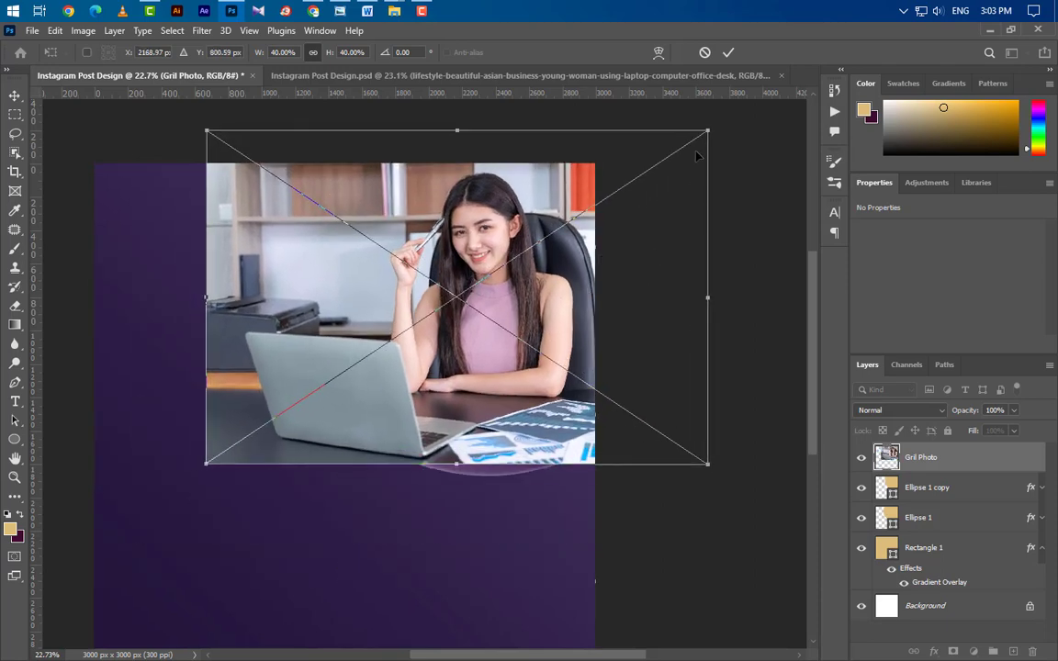
pyautogui.moveTo(709, 129); pyautogui.dragTo(666, 157)
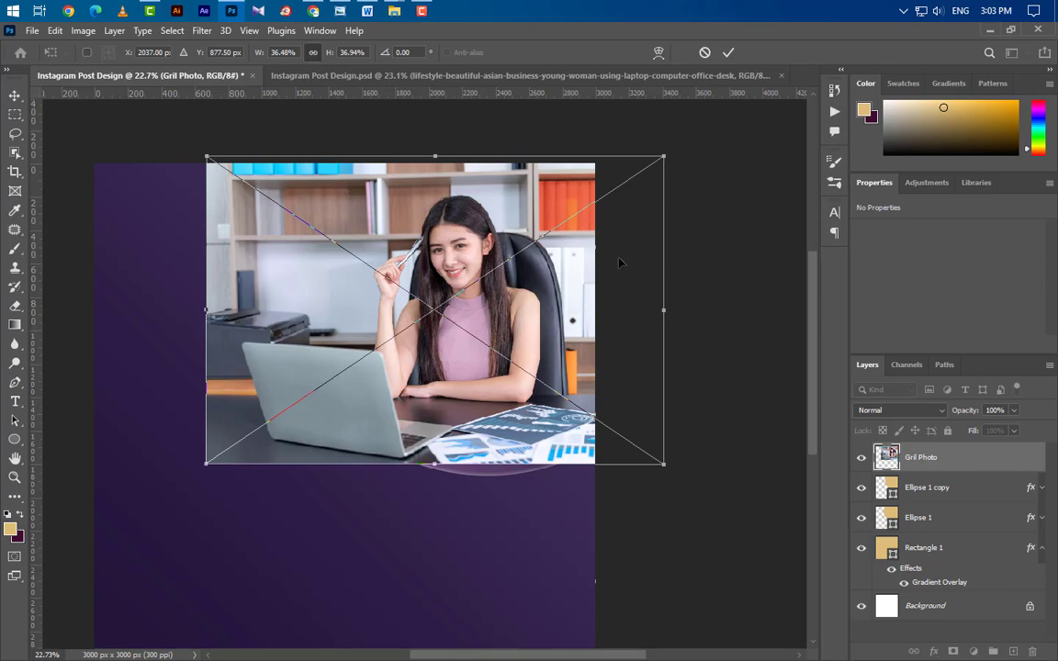
pyautogui.moveTo(622, 256); pyautogui.dragTo(672, 244)
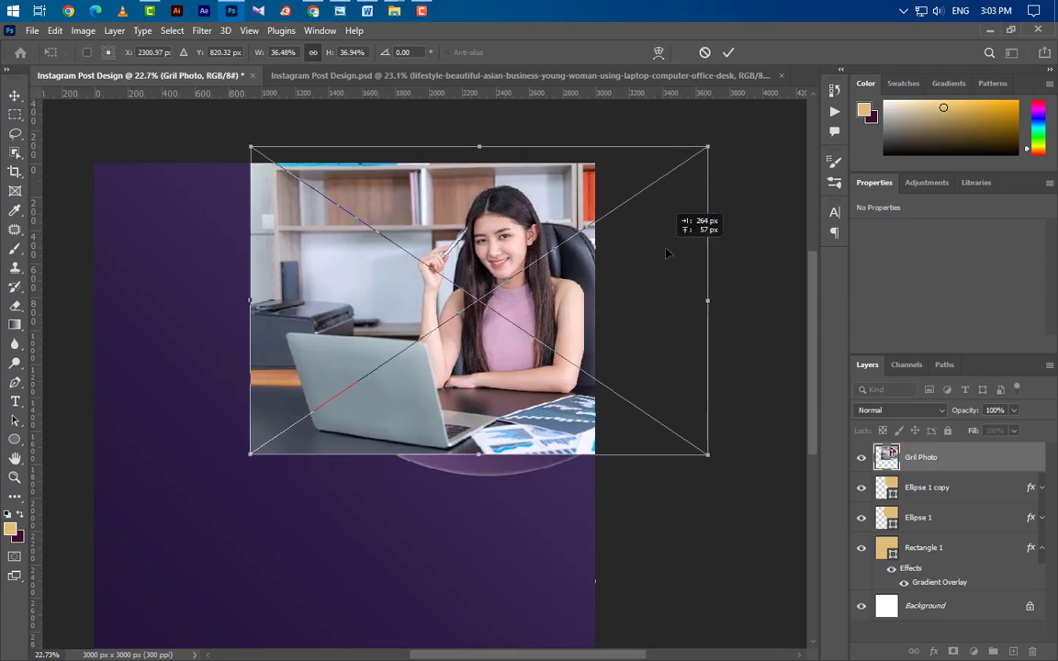
pyautogui.click(728, 53)
# Step: Clip the photo to the inner circle and nudge it up and left to frame the woman
pyautogui.rightClick(982, 459)
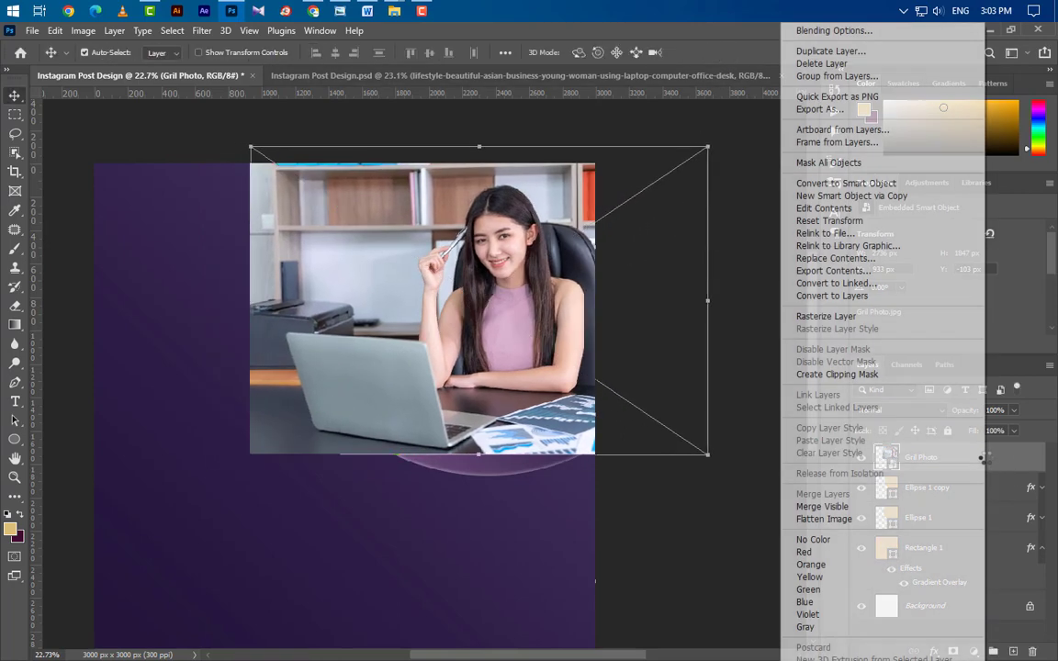
pyautogui.click(859, 377)
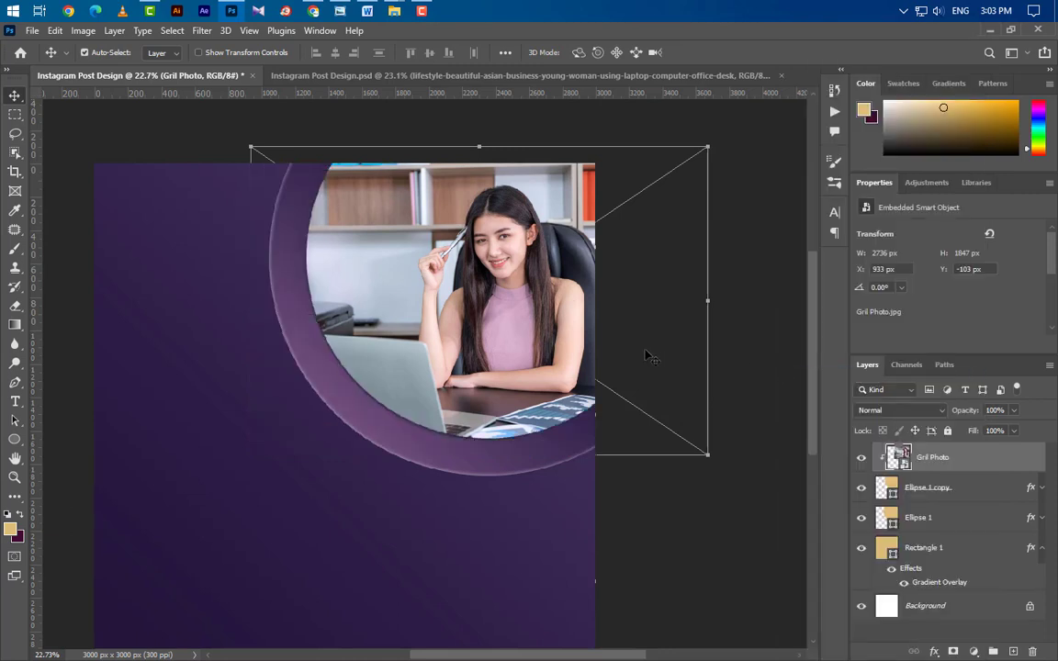
pyautogui.hotkey('shift', 'Left')
pyautogui.hotkey('shift', 'Left')
pyautogui.hotkey('shift', 'Left')
pyautogui.hotkey('shift', 'Left')
pyautogui.hotkey('shift', 'Left')
pyautogui.hotkey('shift', 'Left')
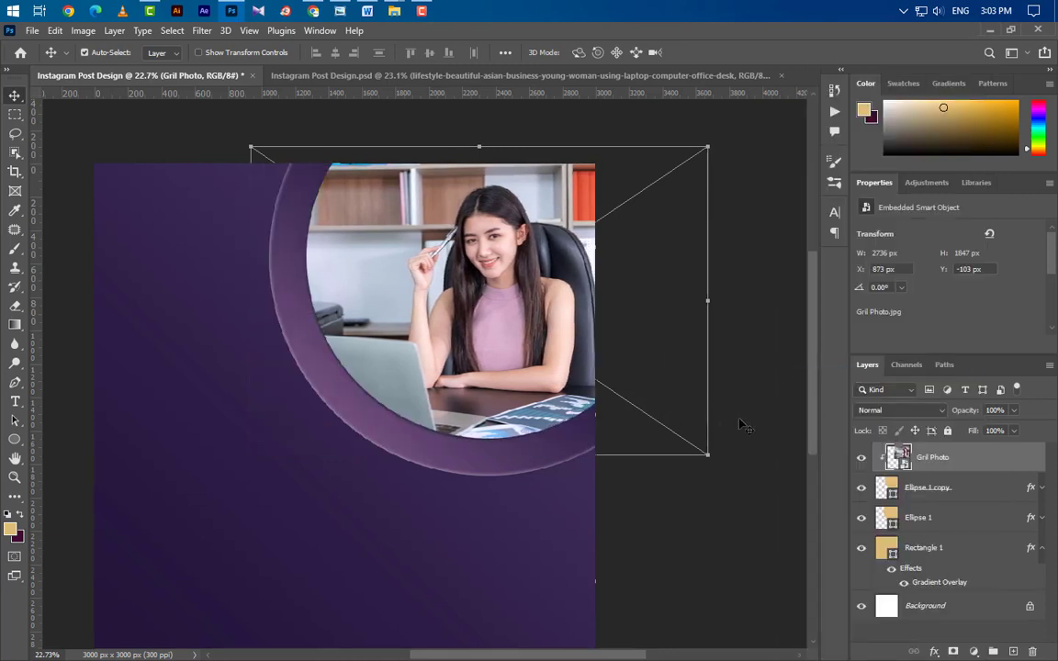
pyautogui.hotkey('shift', 'Left')
pyautogui.hotkey('shift', 'Left')
pyautogui.hotkey('shift', 'Left')
pyautogui.hotkey('shift', 'Left')
pyautogui.hotkey('shift', 'Left')
pyautogui.hotkey('shift', 'Left')
pyautogui.hotkey('shift', 'Left')
pyautogui.hotkey('shift', 'Left')
pyautogui.hotkey('shift', 'Left')
pyautogui.hotkey('ctrl', 't')
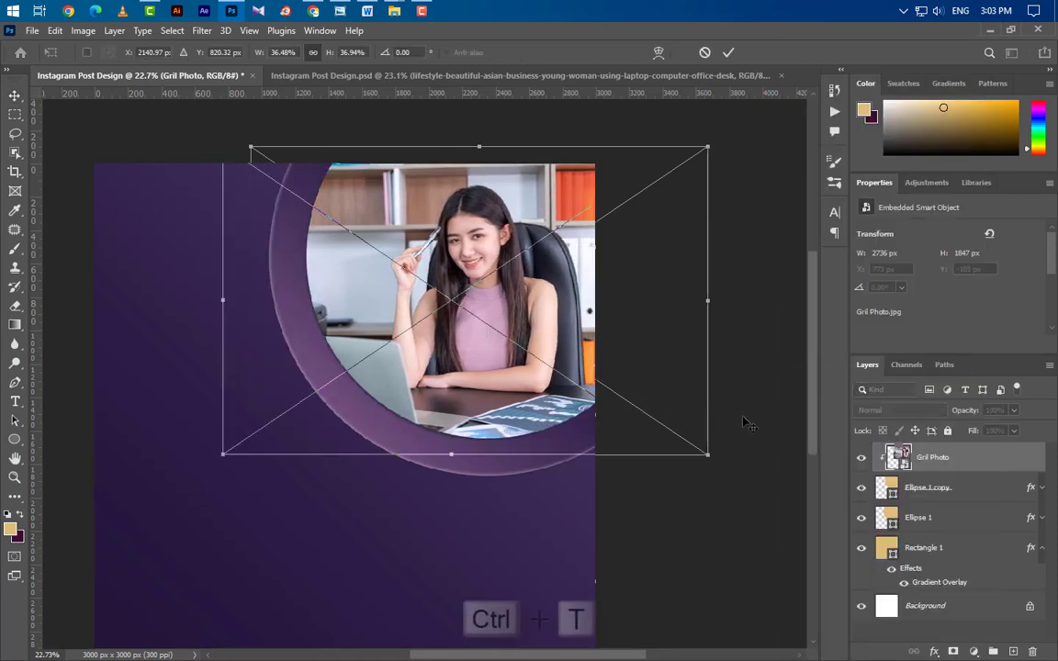
pyautogui.moveTo(701, 418); pyautogui.dragTo(700, 412)
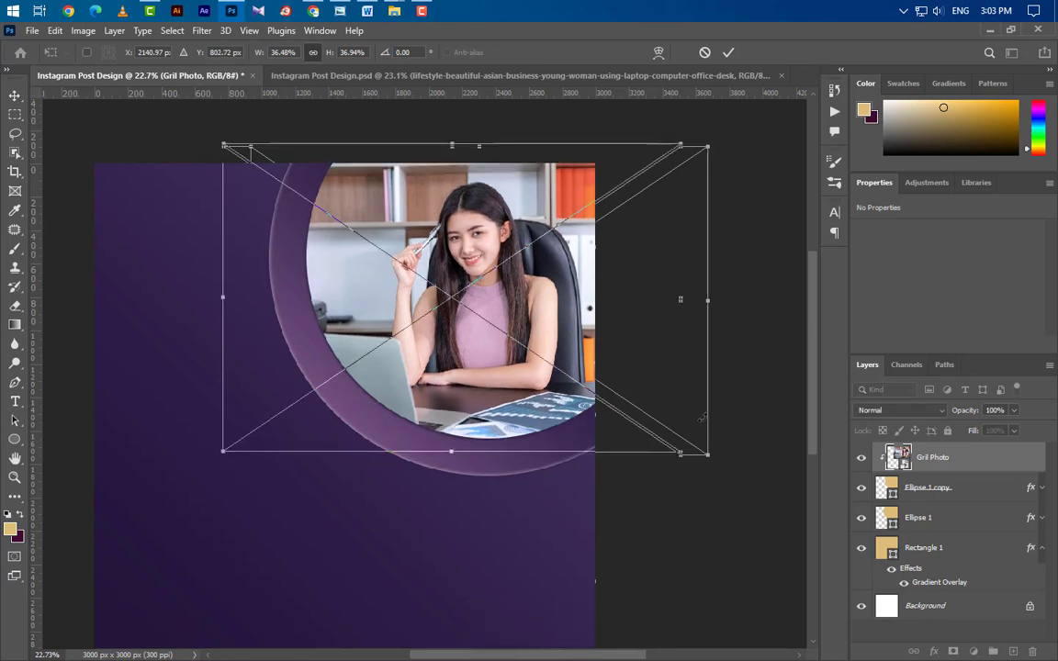
pyautogui.hotkey('shift', 'Left')
pyautogui.hotkey('shift', 'Left')
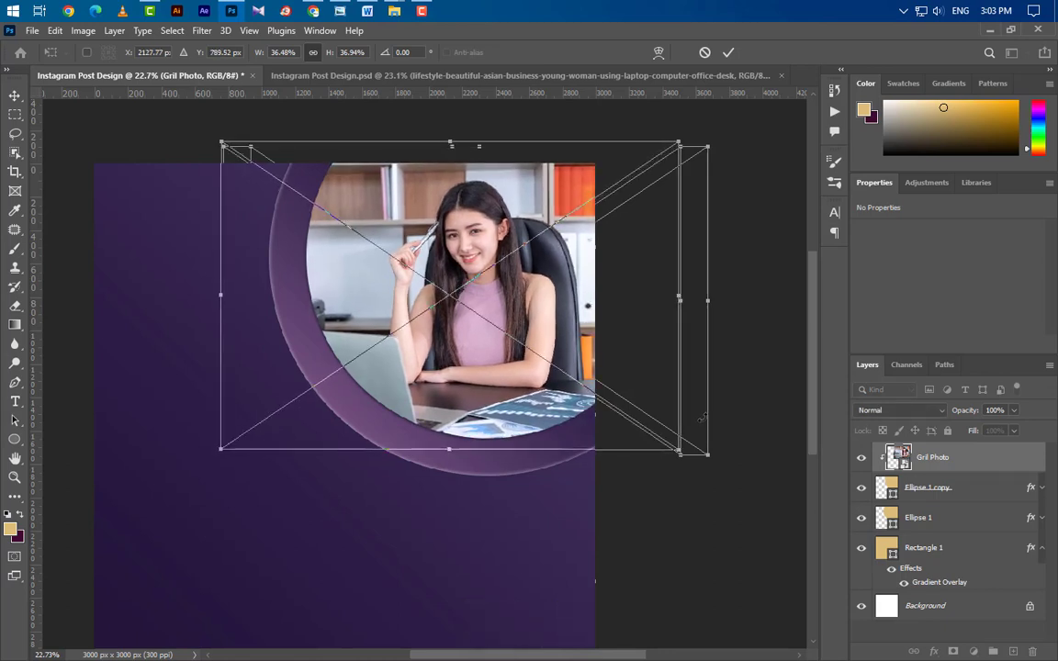
pyautogui.hotkey('shift', 'Left')
pyautogui.hotkey('shift', 'Left')
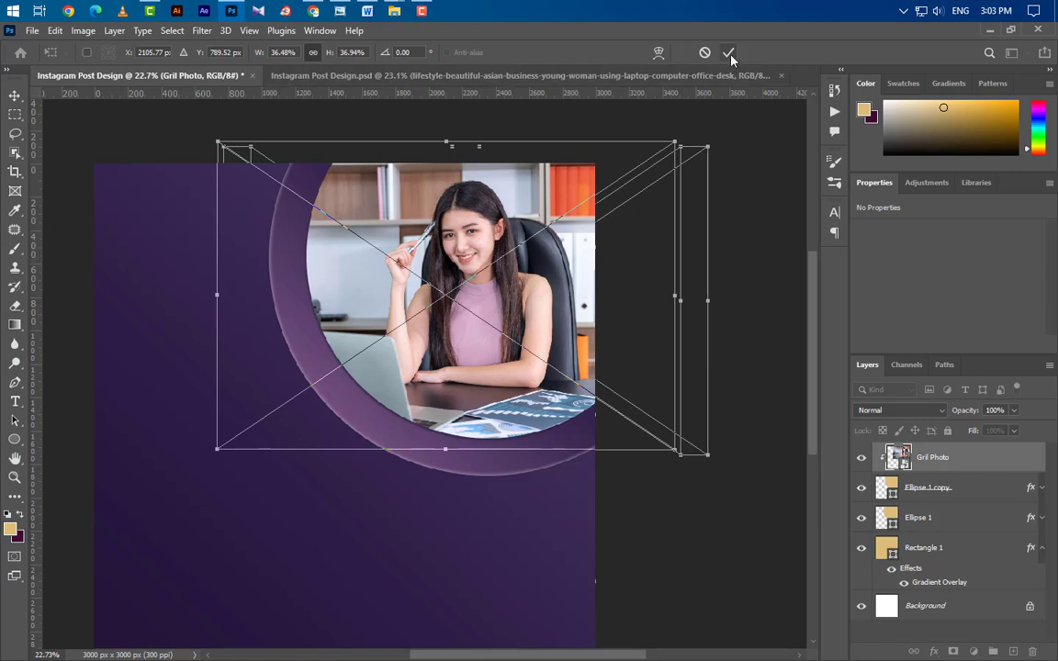
pyautogui.click(727, 52)
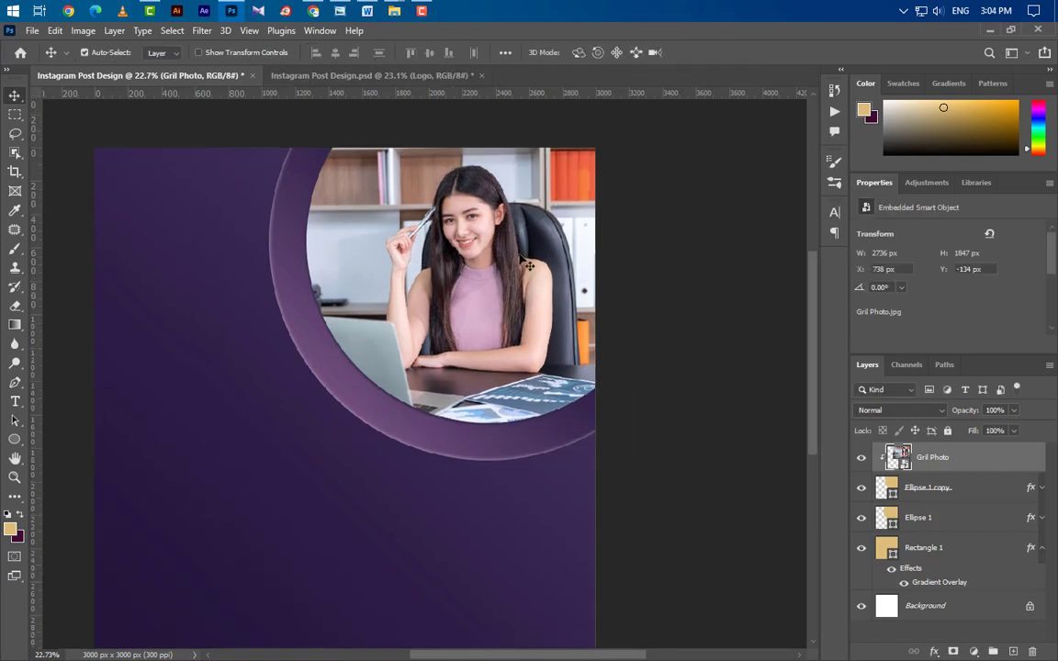
# Step: Drag the Logo Png file into the design and place it in the top-left corner
pyautogui.click(987, 30)
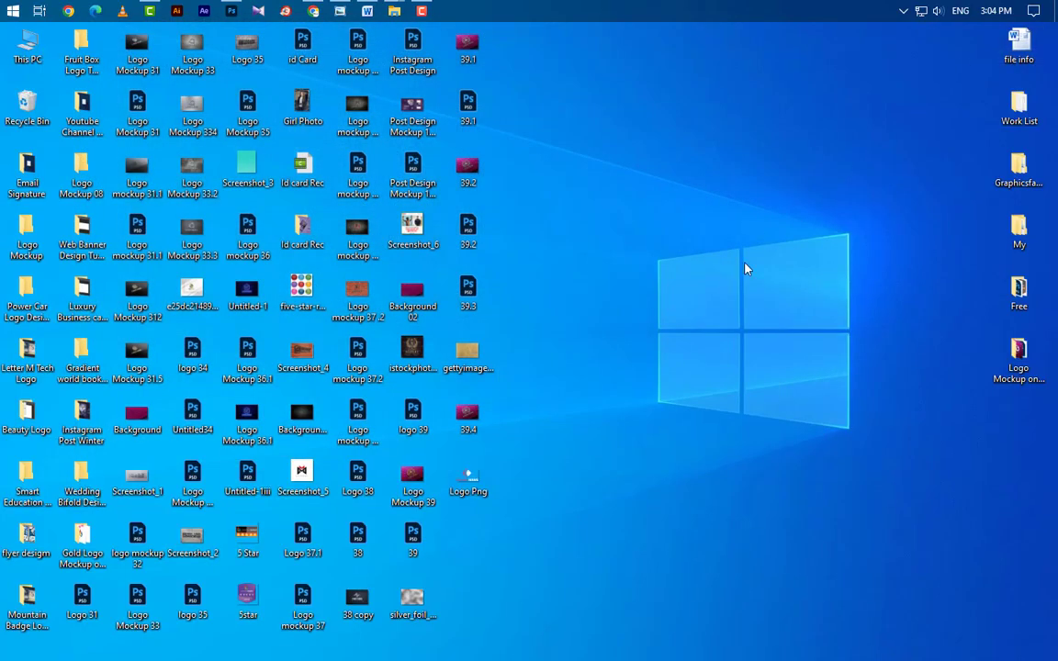
pyautogui.moveTo(478, 484)
pyautogui.mouseDown()
pyautogui.moveTo(306, 218)
pyautogui.moveTo(311, 343)
pyautogui.mouseUp()
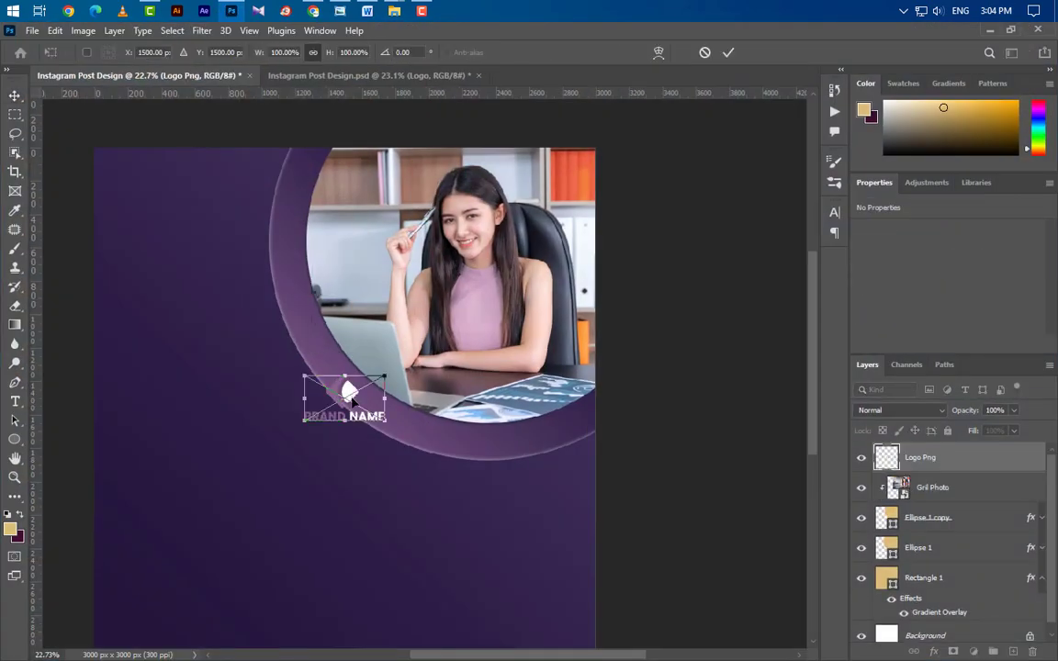
pyautogui.moveTo(348, 390); pyautogui.dragTo(172, 196)
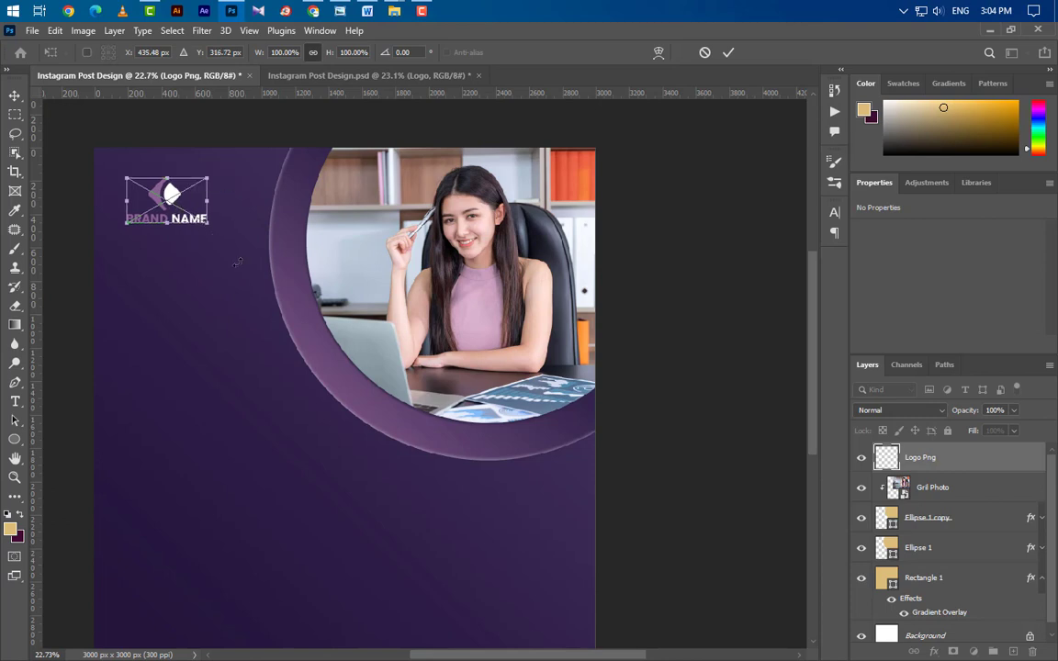
pyautogui.click(729, 53)
# Step: Give the logo a #1d172a drop shadow at 90° with 12 px size
pyautogui.doubleClick(1017, 469)
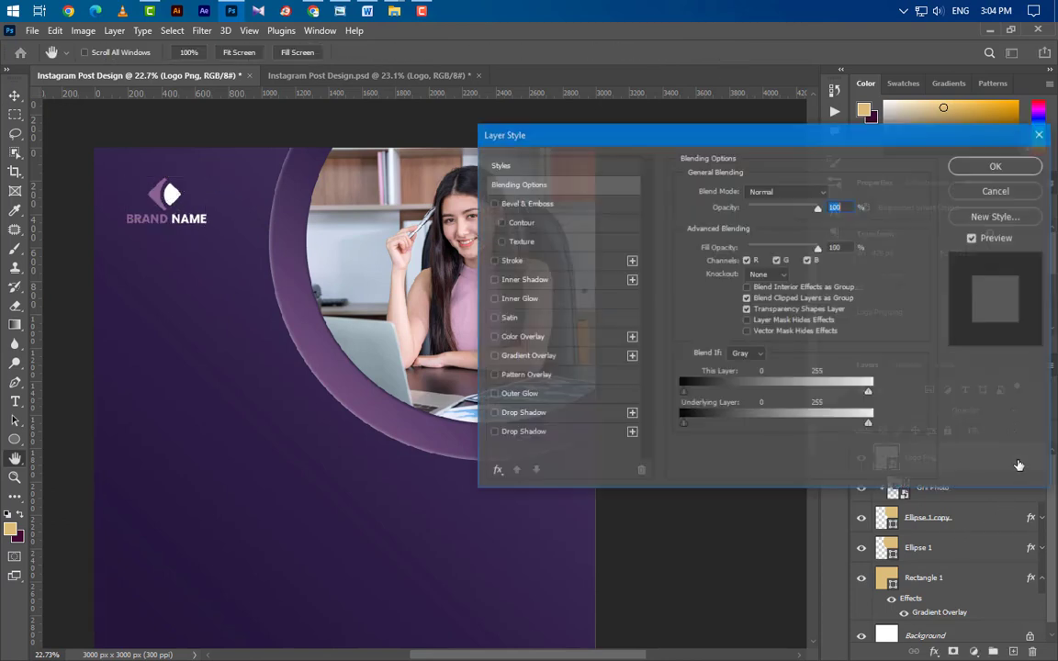
pyautogui.click(604, 415)
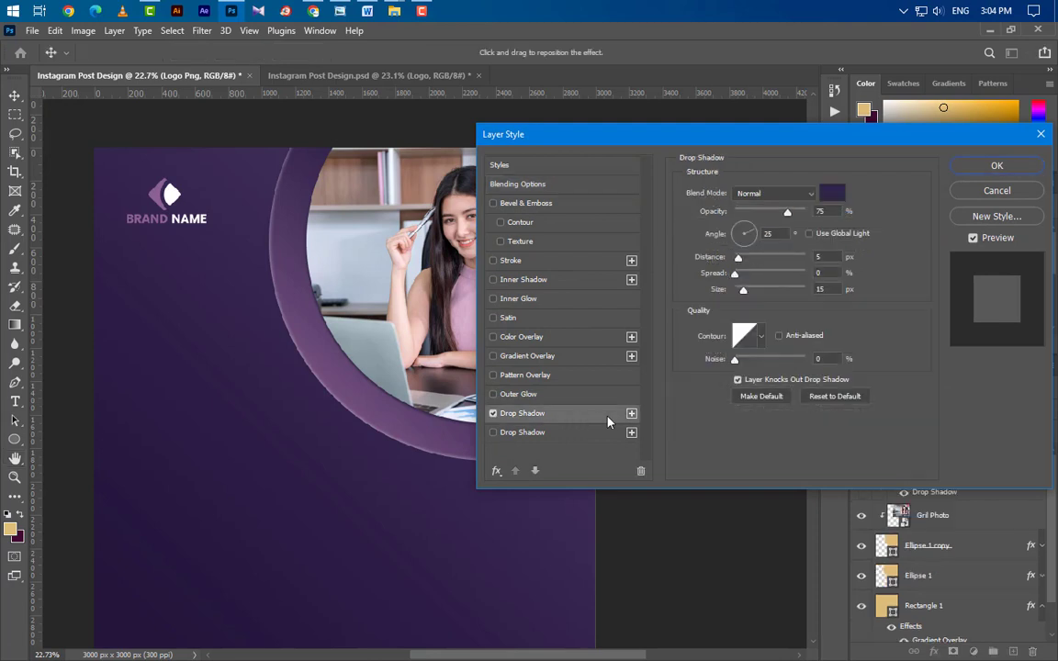
pyautogui.moveTo(834, 210); pyautogui.dragTo(809, 212)
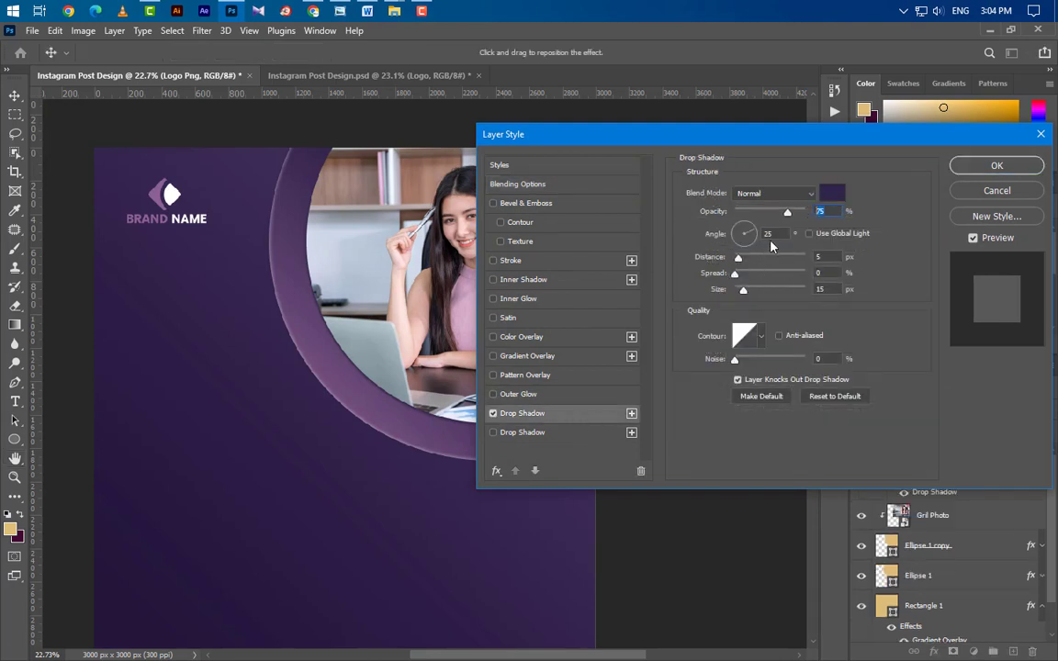
pyautogui.write('90')
pyautogui.doubleClick(820, 289)
pyautogui.write('12')
pyautogui.click(830, 193)
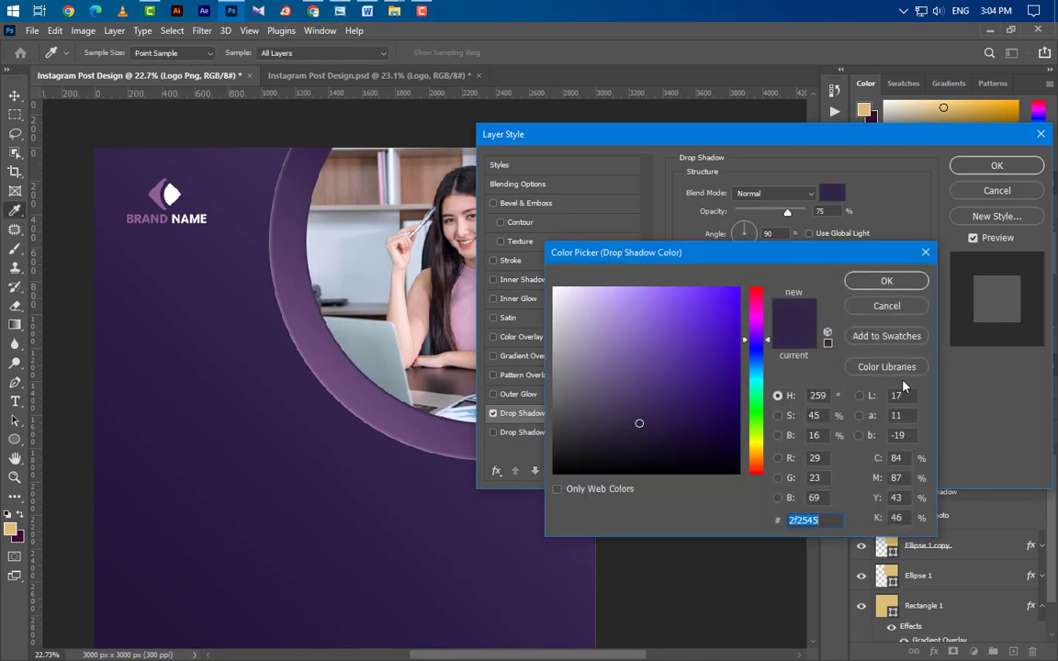
pyautogui.write('1d172a')
pyautogui.click(872, 286)
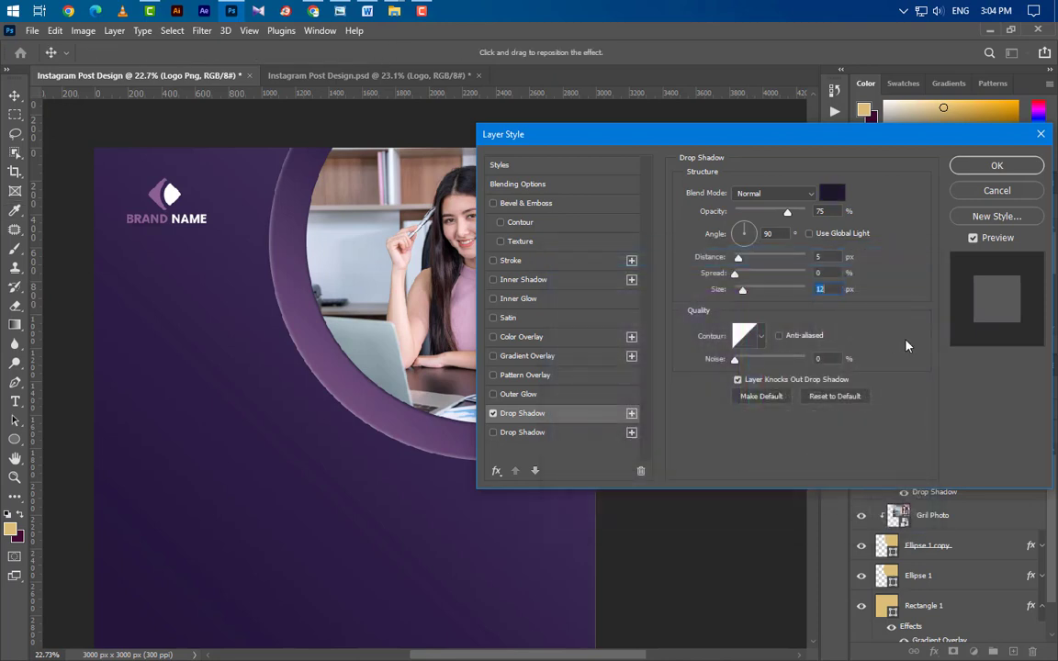
pyautogui.click(979, 167)
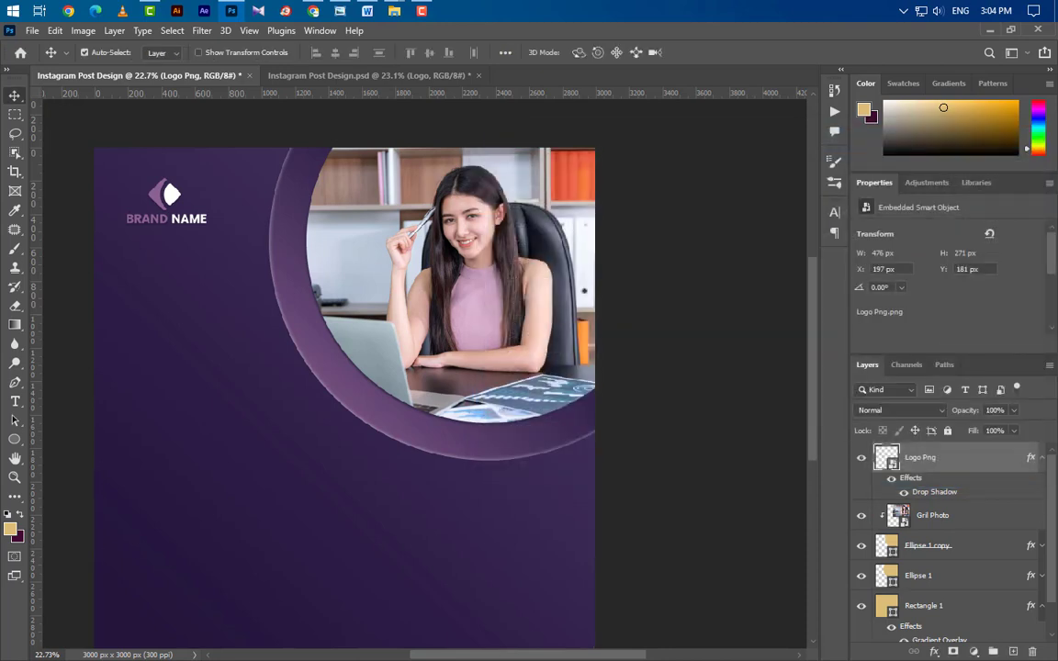
# Step: Duplicate the Ellipse 1 circle and move the copy to the top of the layer stack
pyautogui.hscroll(-4, 462, 569)
pyautogui.scroll(-1, 620, 474)
pyautogui.press('u')
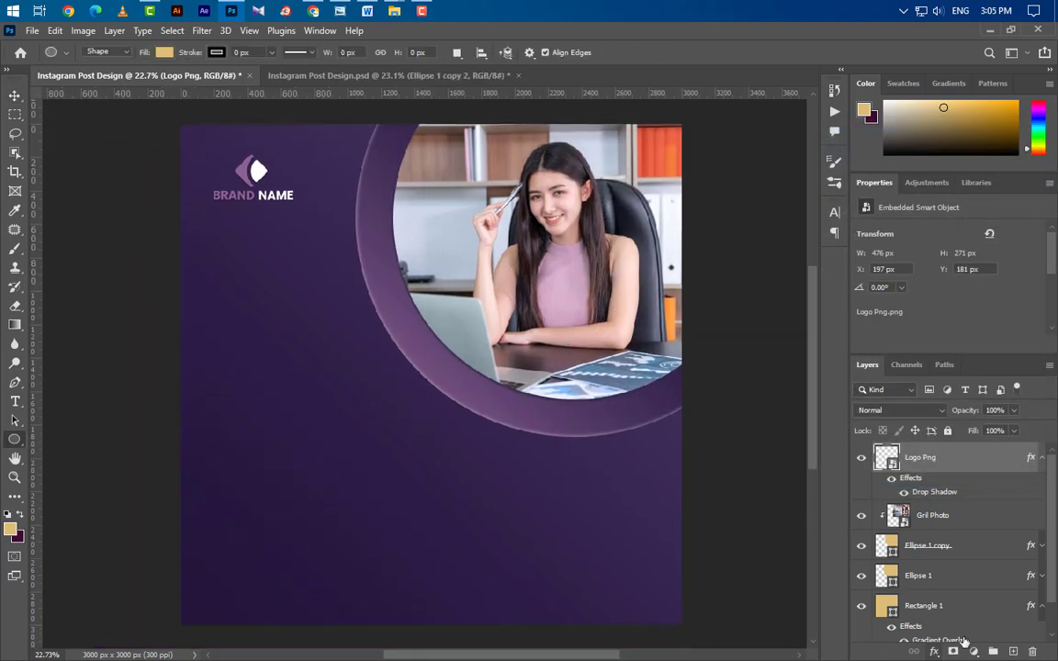
pyautogui.click(974, 581)
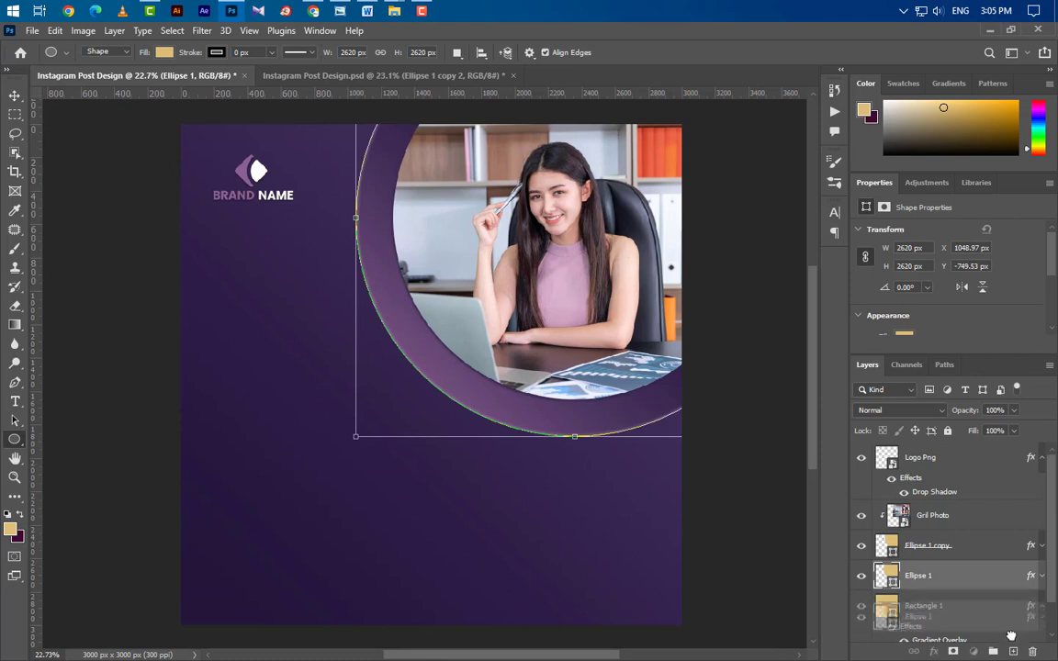
pyautogui.hotkey('ctrl', 'j')
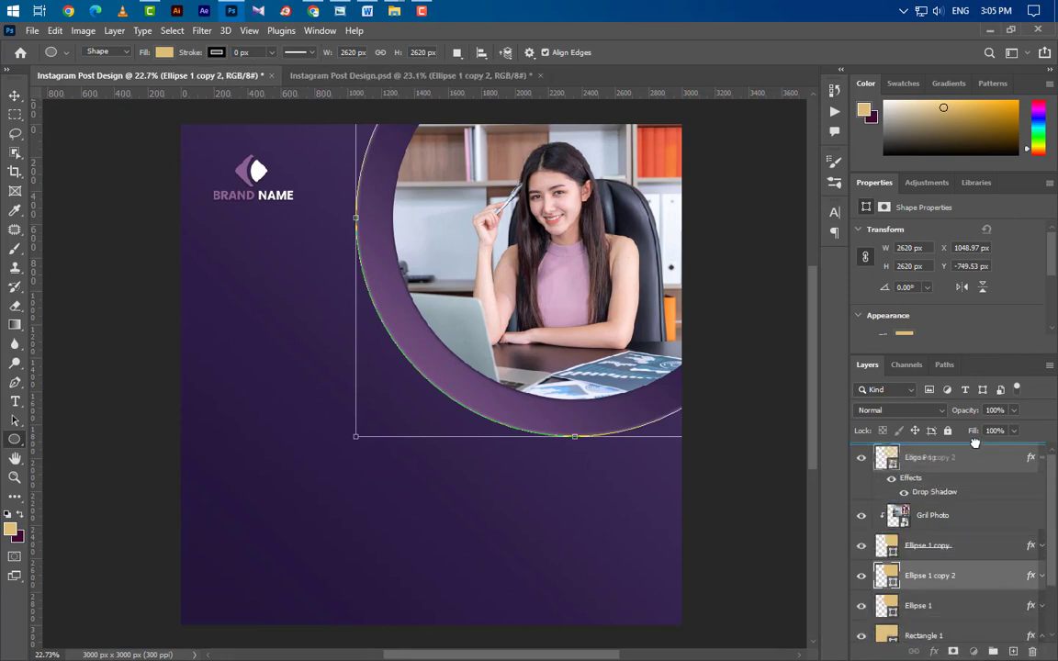
pyautogui.moveTo(990, 584); pyautogui.dragTo(923, 448)
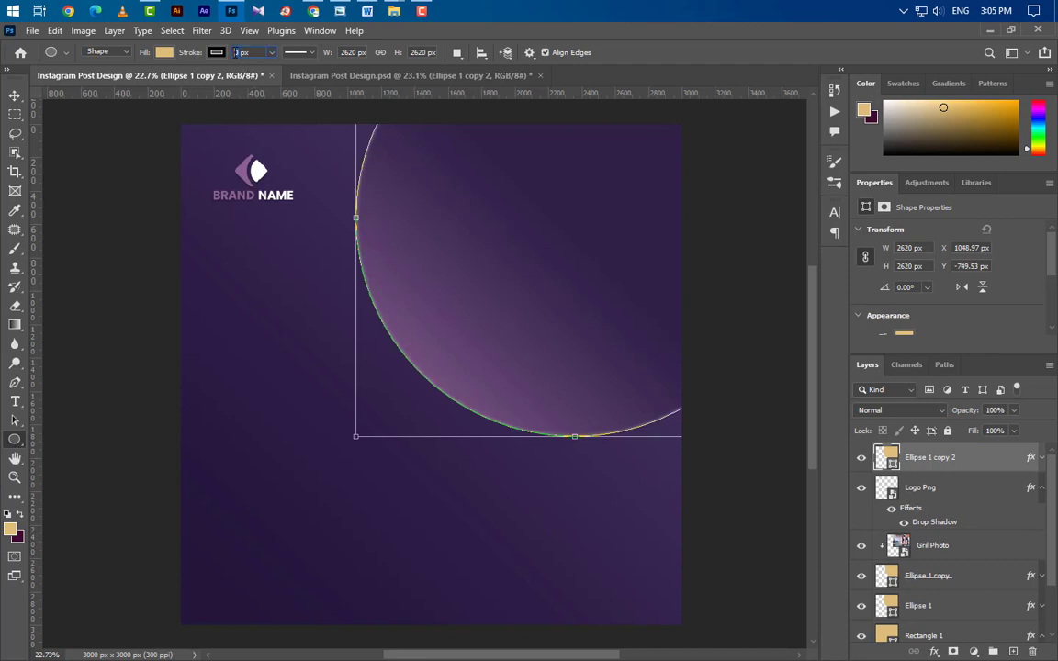
pyautogui.write('10')
# Step: Give the duplicate circle a 10 px outline and no fill
pyautogui.press('Return')
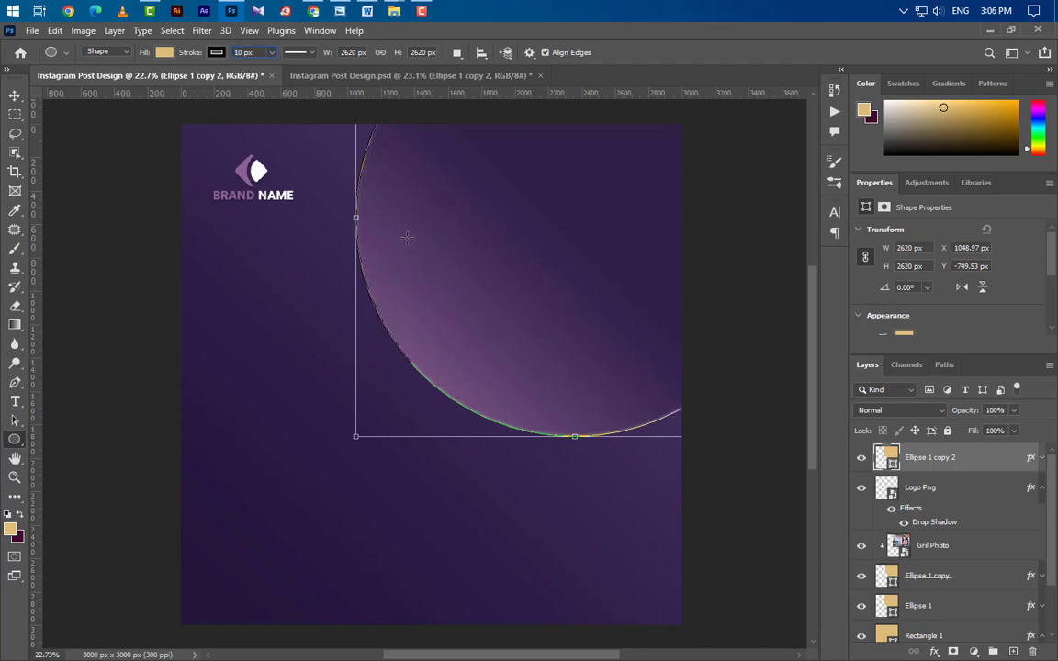
pyautogui.click(164, 52)
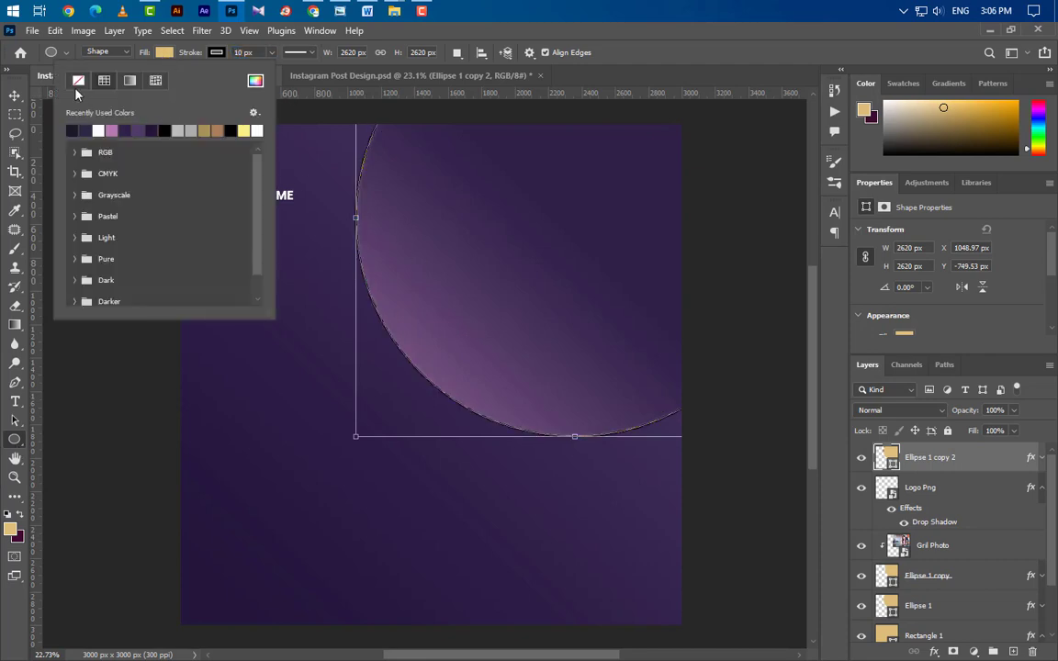
pyautogui.click(79, 81)
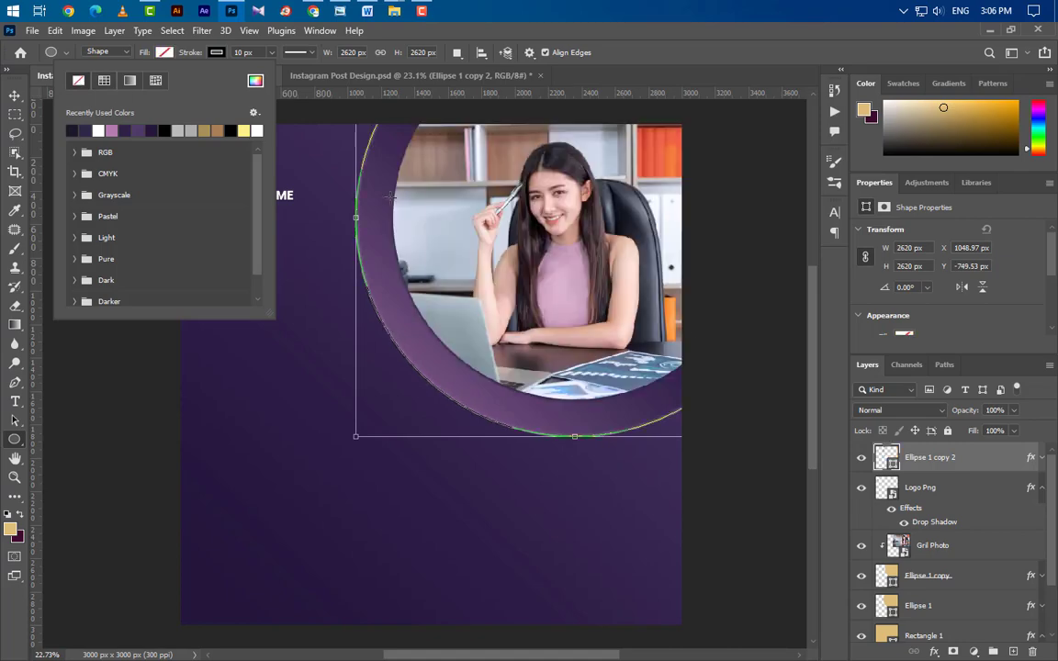
pyautogui.click(1001, 467)
# Step: Add a white Color Overlay to the ring
pyautogui.doubleClick(1001, 468)
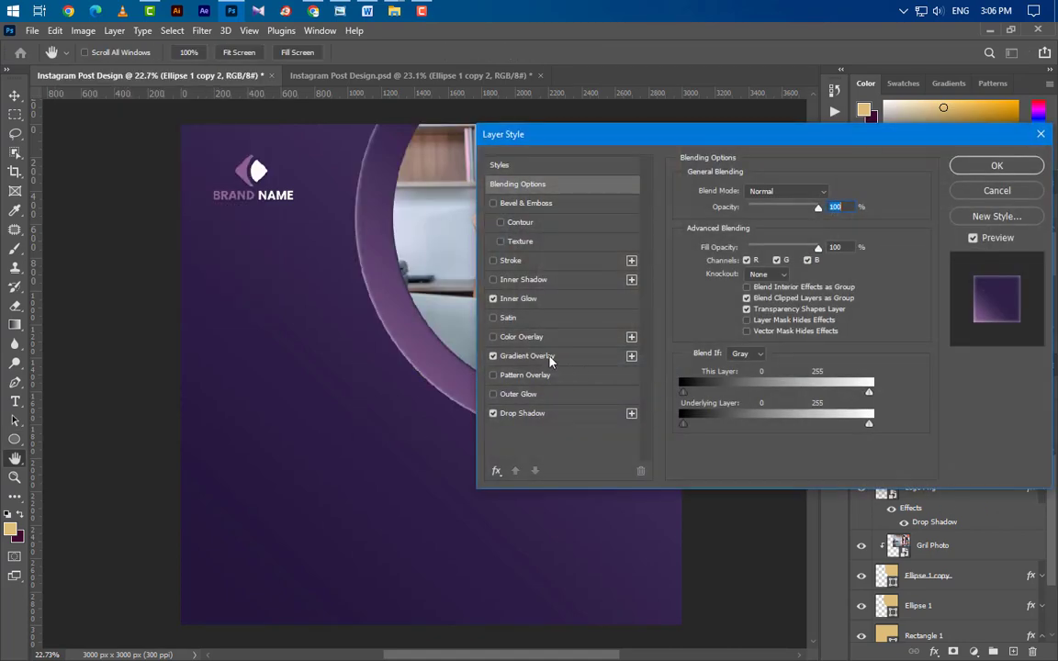
pyautogui.click(567, 340)
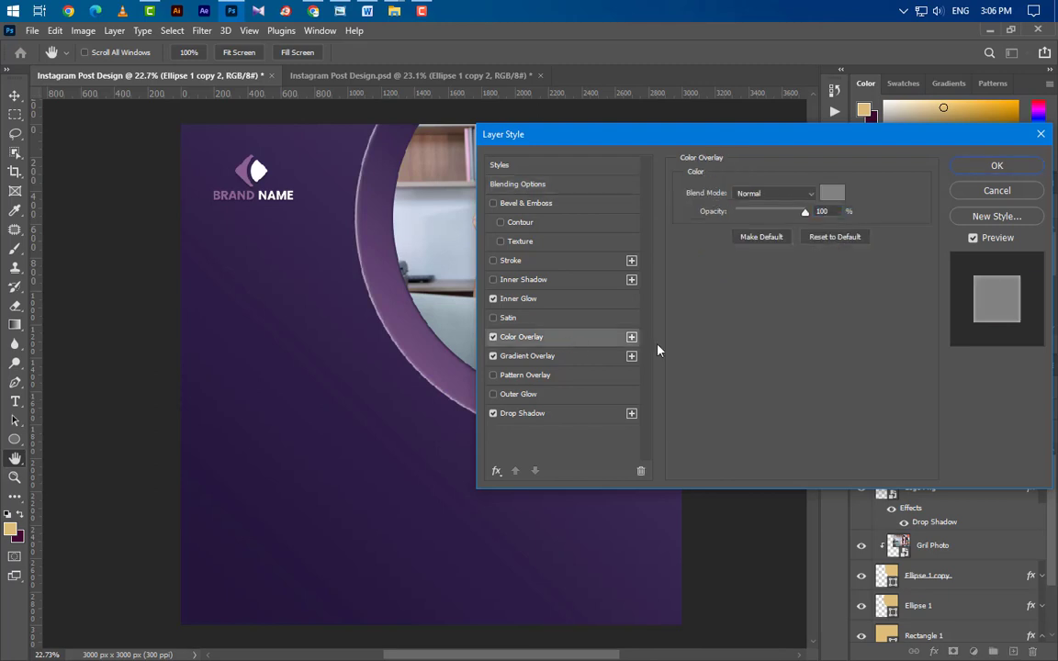
pyautogui.click(831, 193)
pyautogui.click(555, 287)
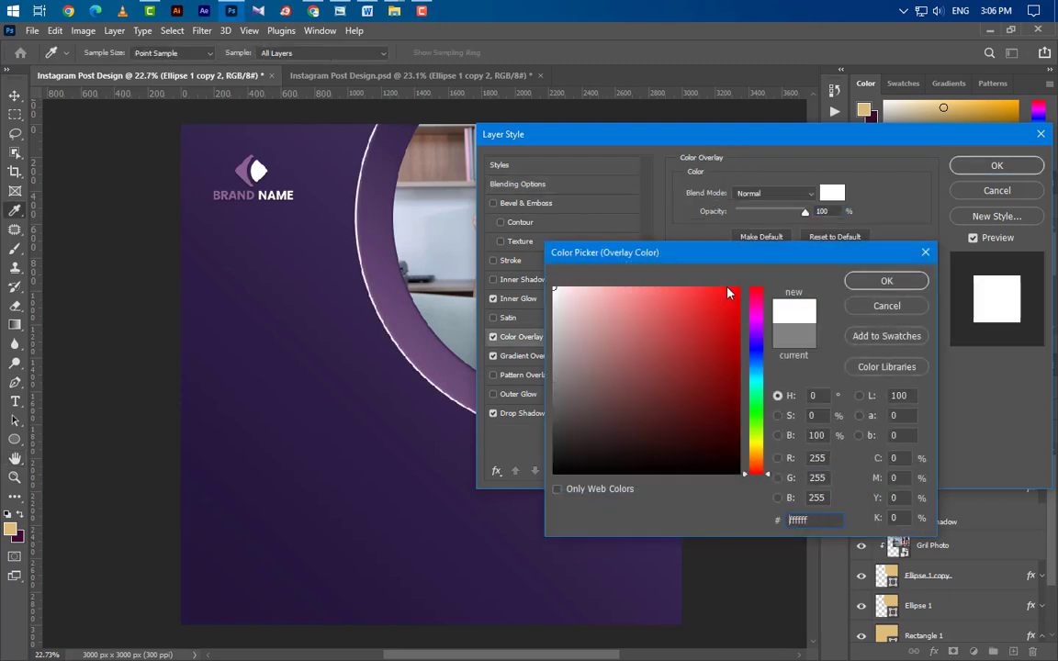
pyautogui.click(886, 281)
# Step: Apply the ring's styles, then set the ring to 1785 px at 25% opacity
pyautogui.click(997, 165)
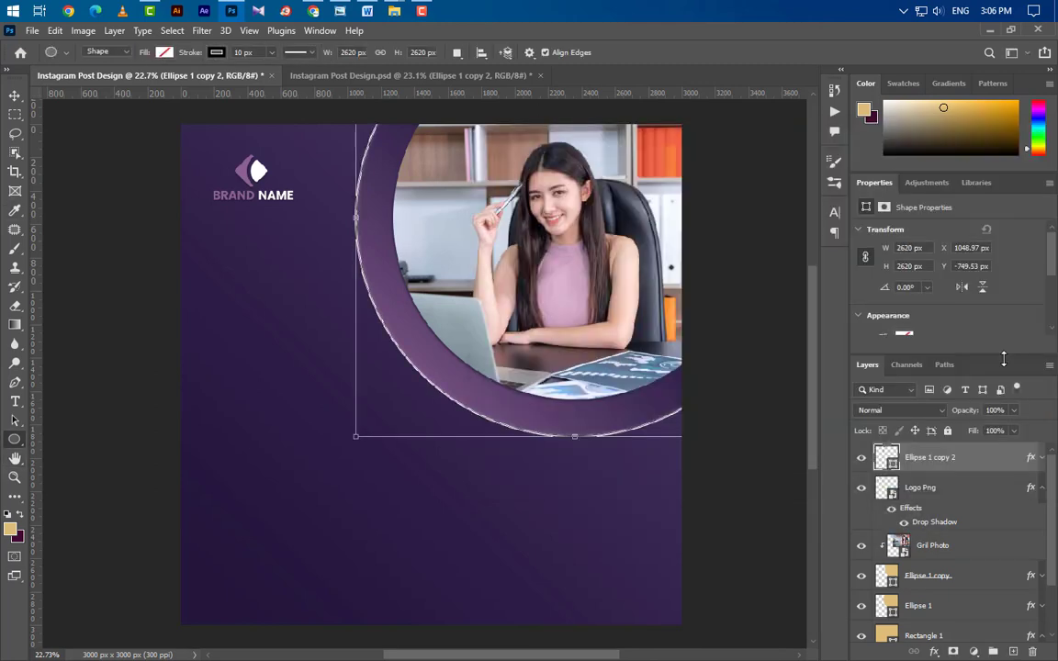
pyautogui.click(910, 248)
pyautogui.write('1785')
pyautogui.press('Return')
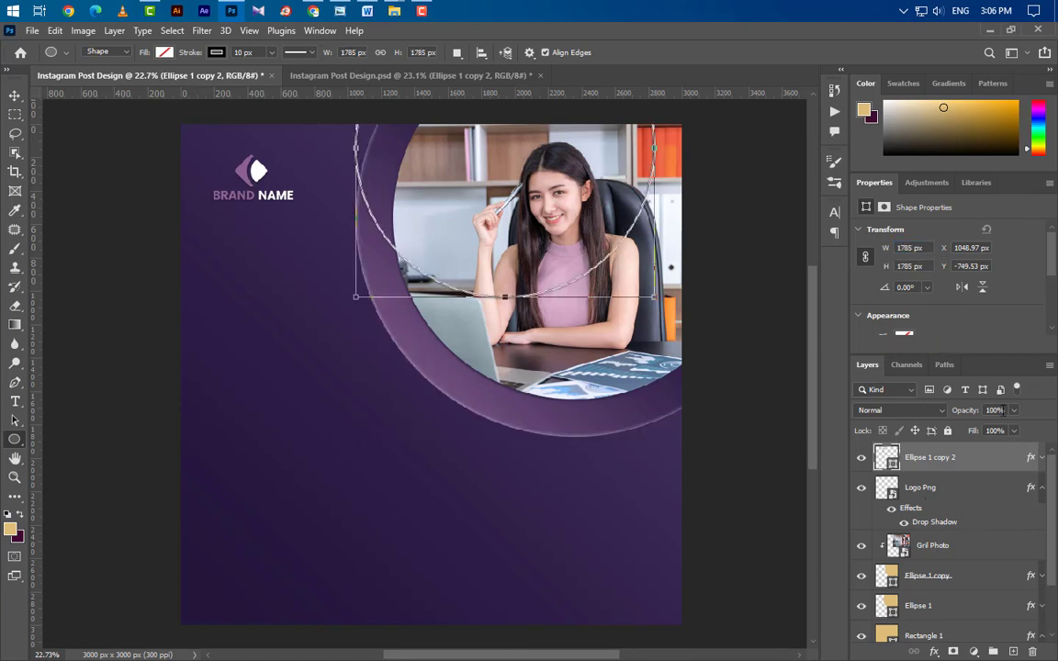
pyautogui.click(962, 418)
pyautogui.write('25')
pyautogui.press('Return')
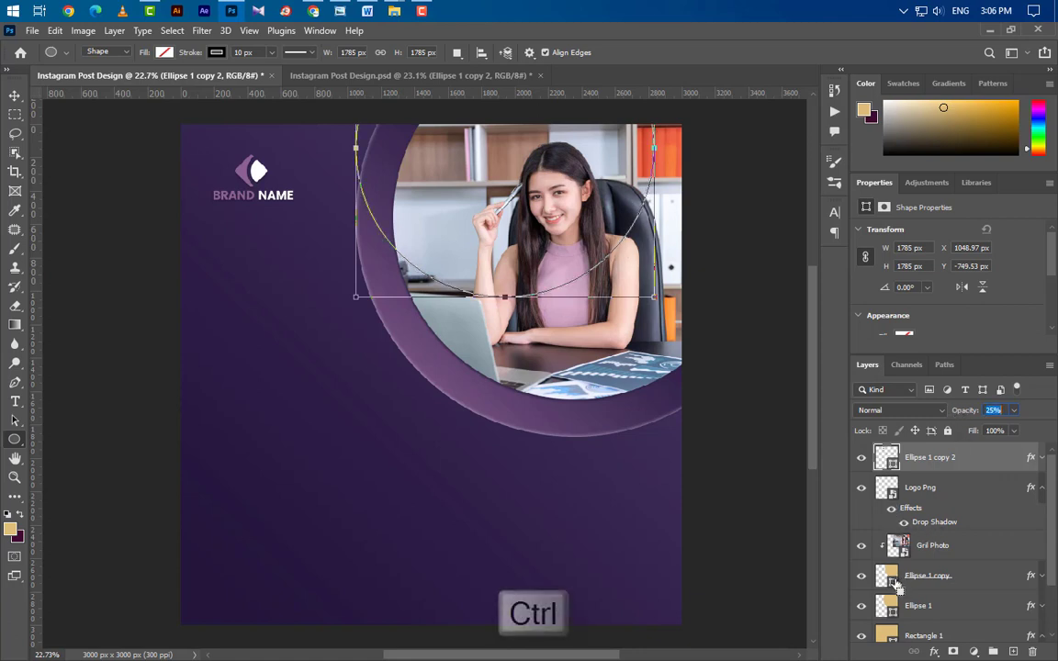
# Step: Centre the ring on the circular photo frame using the frame's selection
pyautogui.keyDown('ctrl'); pyautogui.click(886, 457); pyautogui.keyUp('ctrl')
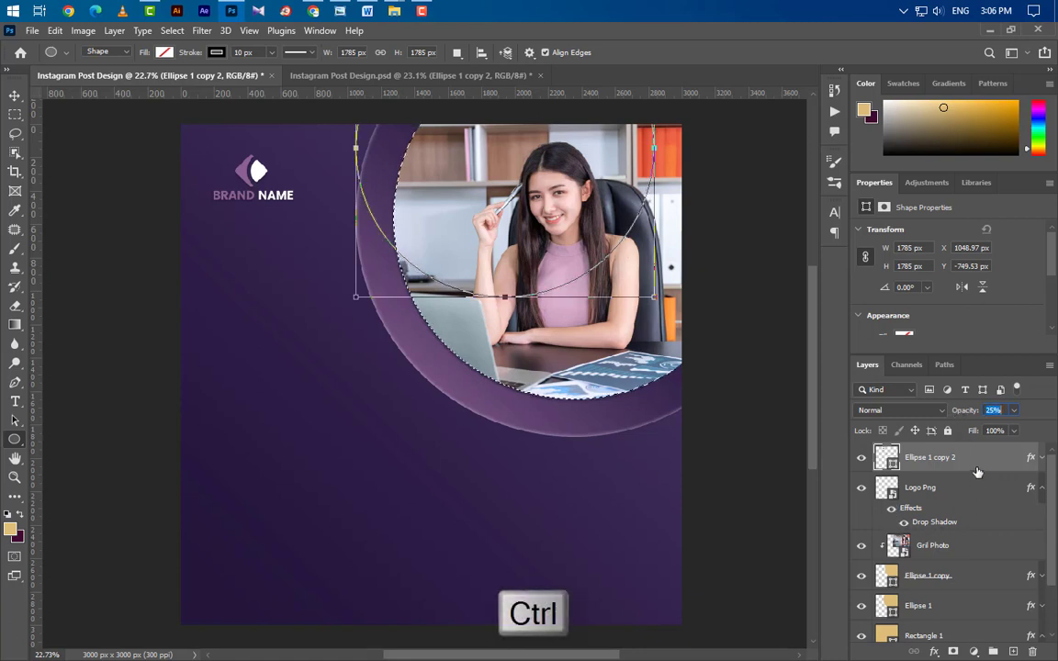
pyautogui.click(15, 95)
pyautogui.click(336, 52)
pyautogui.click(429, 52)
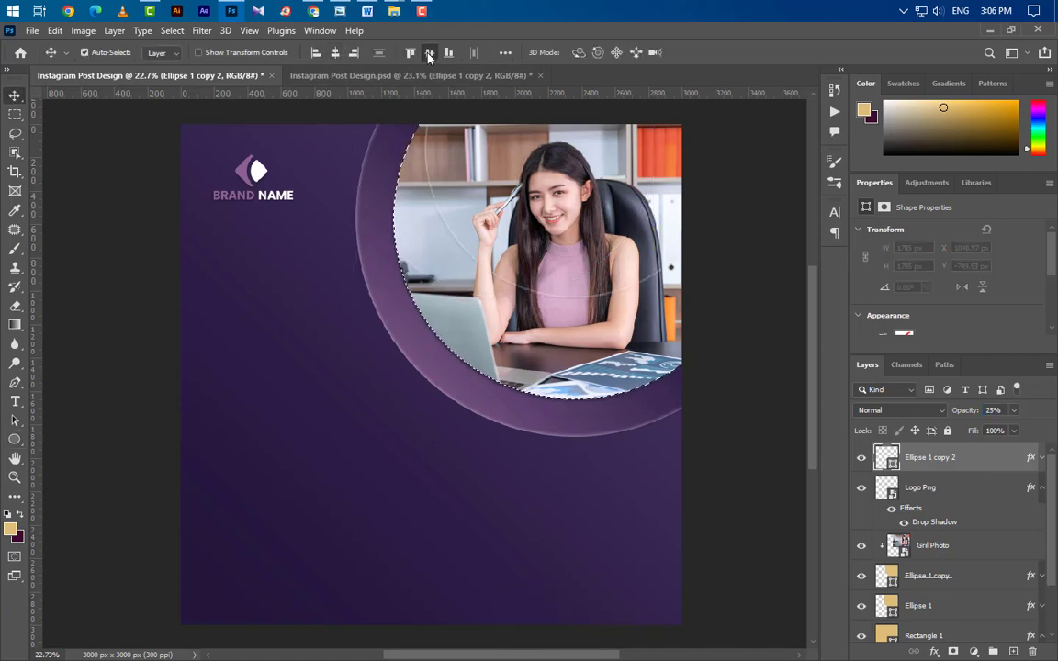
pyautogui.hotkey('ctrl', 'd')
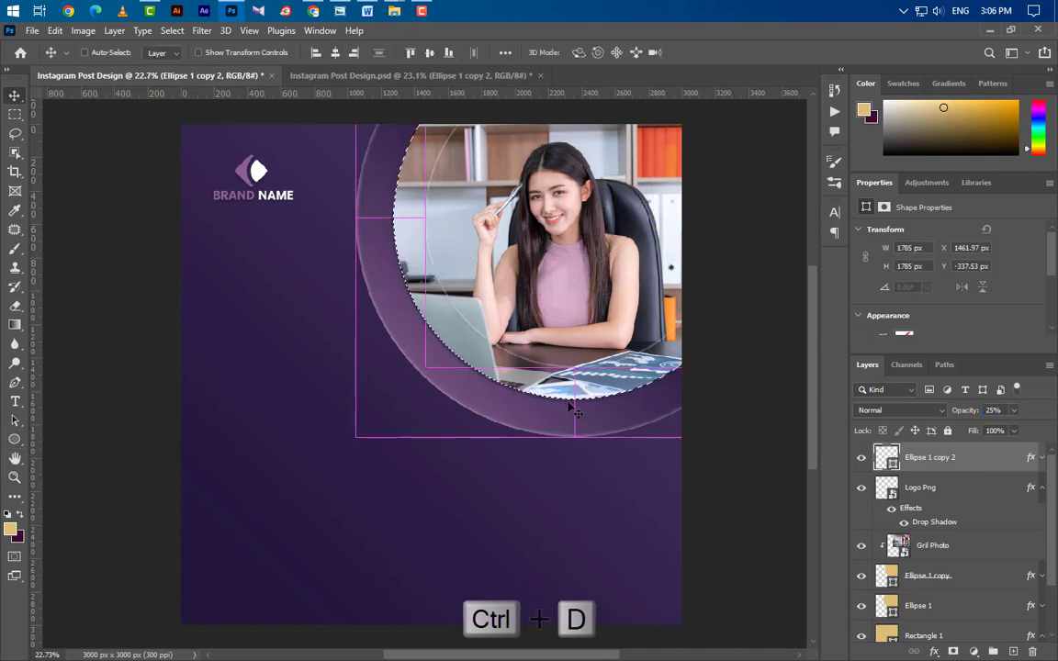
# Step: Give the Ellipse 1 copy 2 ring a white Color Overlay effect
pyautogui.click(1043, 457)
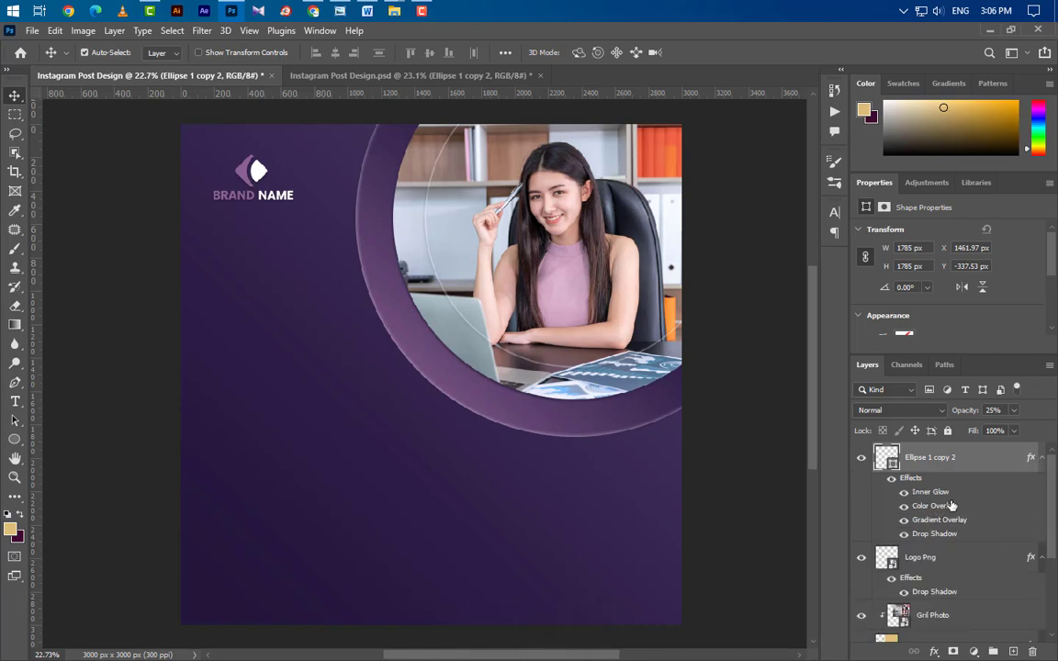
pyautogui.moveTo(1031, 457)
pyautogui.mouseDown()
pyautogui.moveTo(1017, 594)
pyautogui.moveTo(927, 578)
pyautogui.mouseUp()
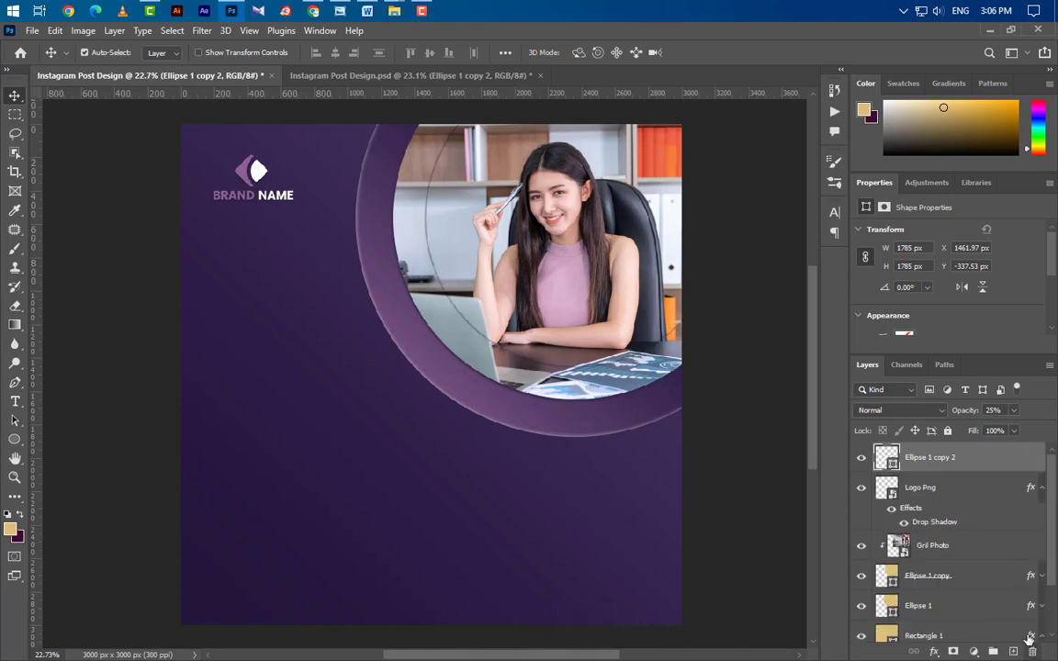
pyautogui.doubleClick(998, 458)
pyautogui.click(545, 338)
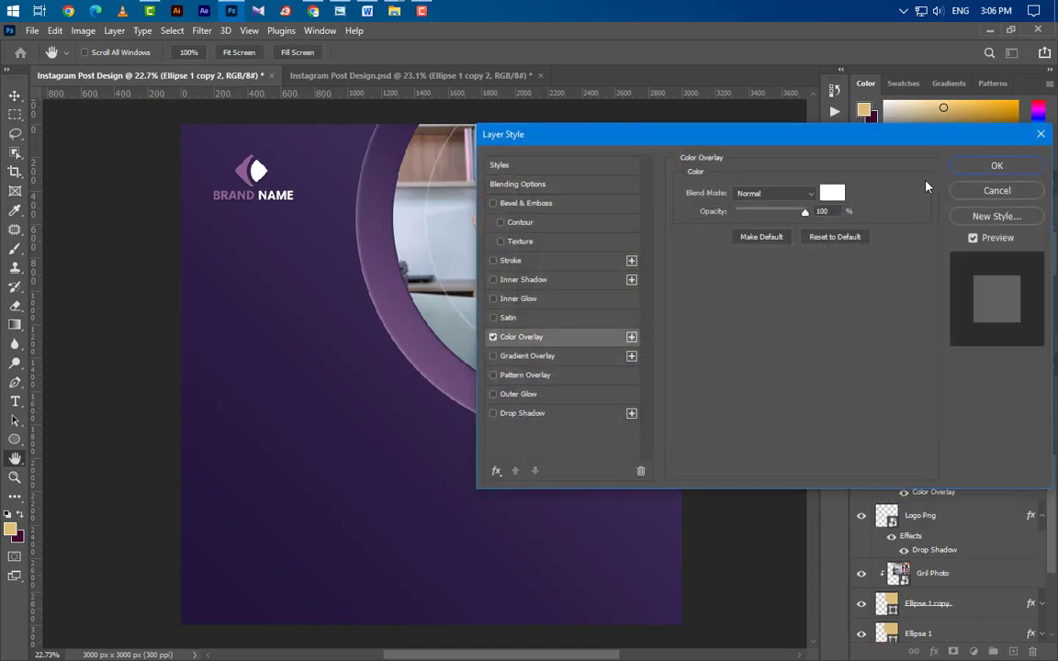
pyautogui.click(996, 165)
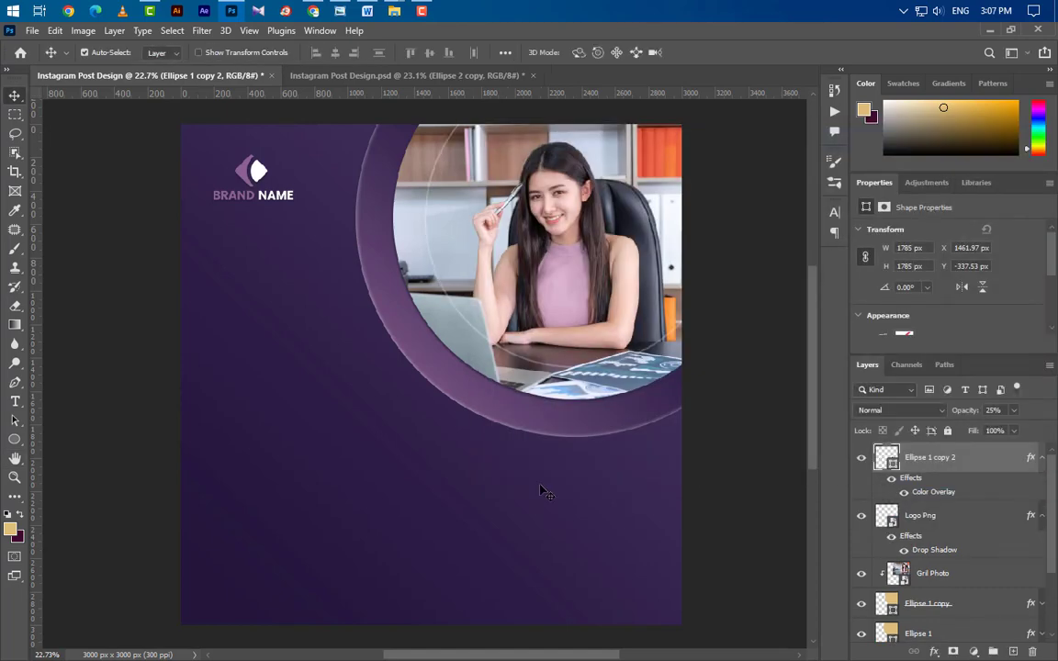
pyautogui.click(487, 395)
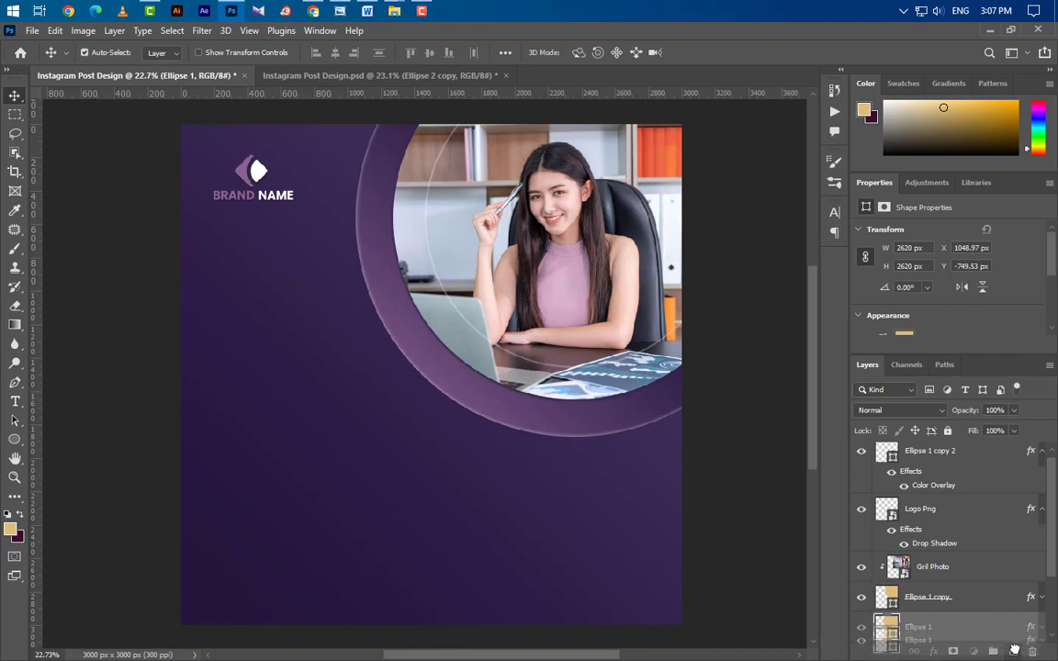
# Step: Duplicate Ellipse 1, raise the copy to the top, and move it to the lower-left
pyautogui.hotkey('ctrl', 'j')
pyautogui.scroll(-3, 992, 597)
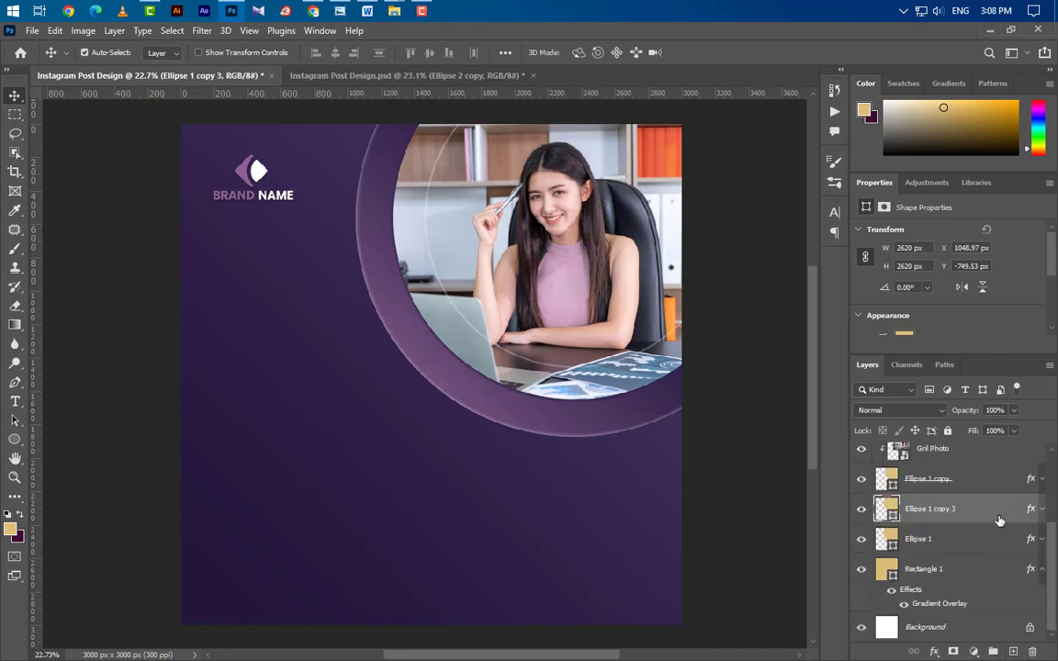
pyautogui.moveTo(1000, 513)
pyautogui.mouseDown()
pyautogui.moveTo(974, 347)
pyautogui.moveTo(991, 475)
pyautogui.mouseUp()
pyautogui.hotkey('ctrl', 't')
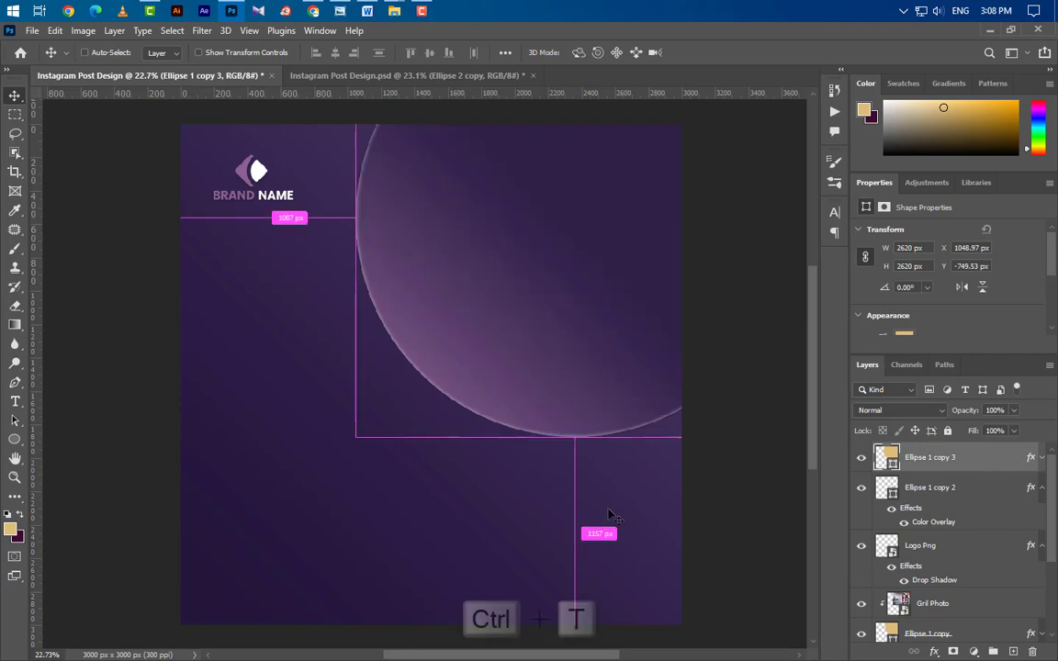
pyautogui.moveTo(602, 303)
pyautogui.mouseDown()
pyautogui.moveTo(309, 563)
pyautogui.moveTo(289, 636)
pyautogui.mouseUp()
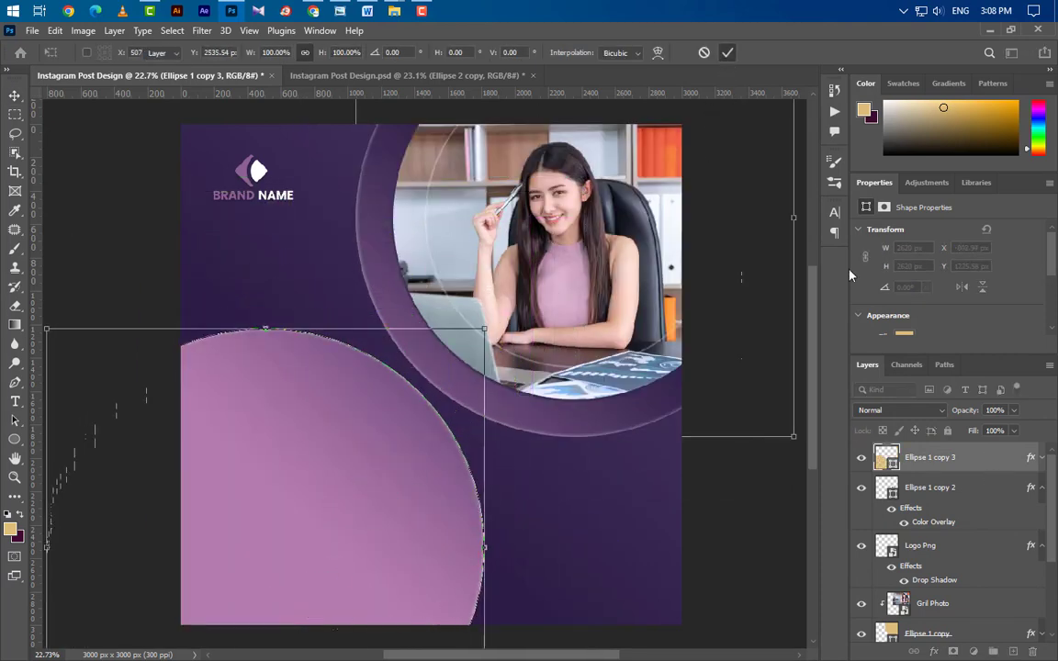
pyautogui.click(728, 53)
# Step: Resize the circle copy to 2300 px wide and fine-tune its lower-left position
pyautogui.click(907, 248)
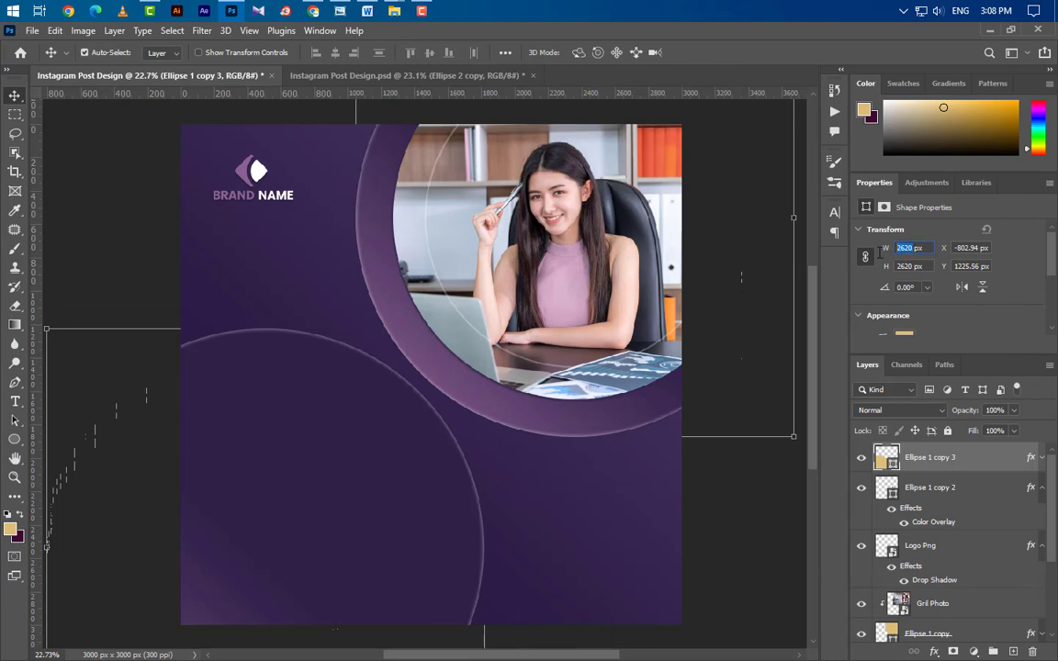
pyautogui.write('2300')
pyautogui.press('Return')
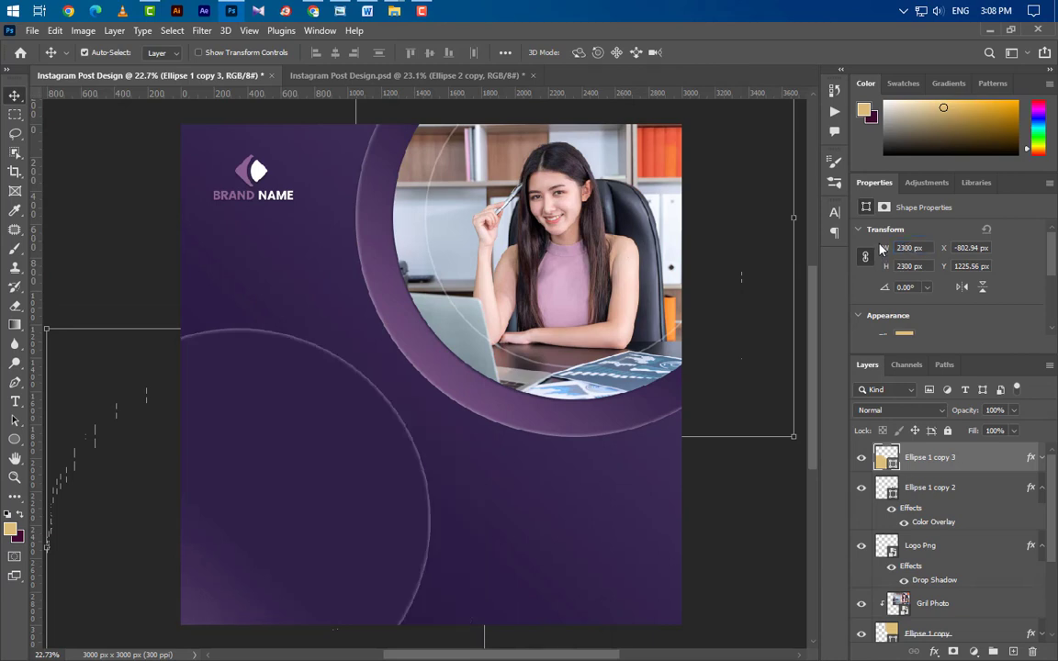
pyautogui.hotkey('ctrl', 't')
pyautogui.moveTo(329, 516); pyautogui.dragTo(402, 492)
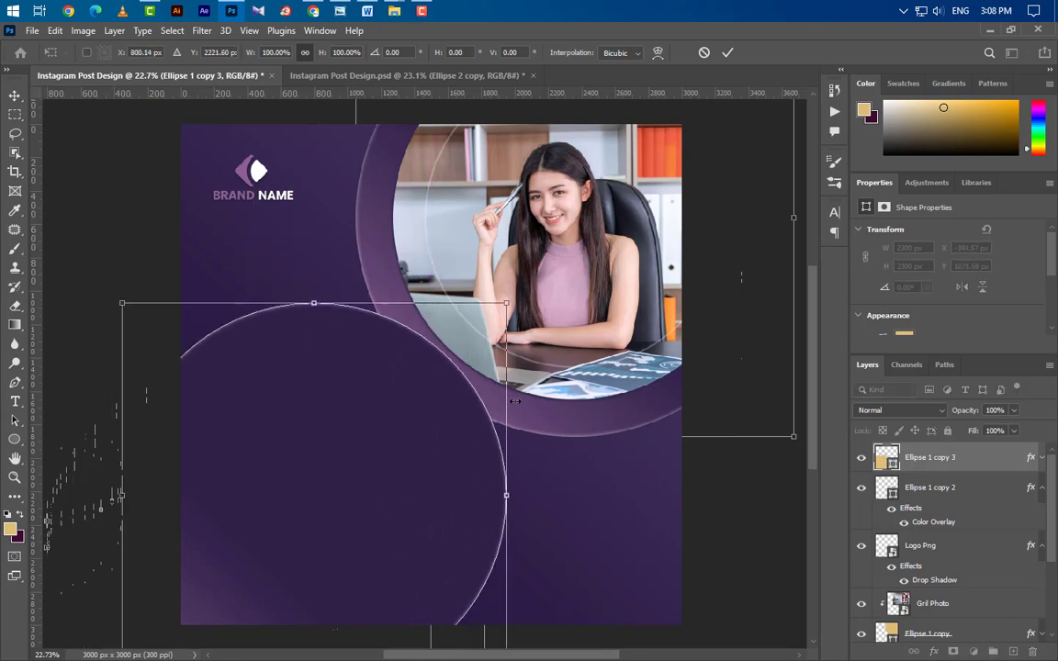
pyautogui.scroll(-1, 549, 405)
pyautogui.scroll(-1, 548, 406)
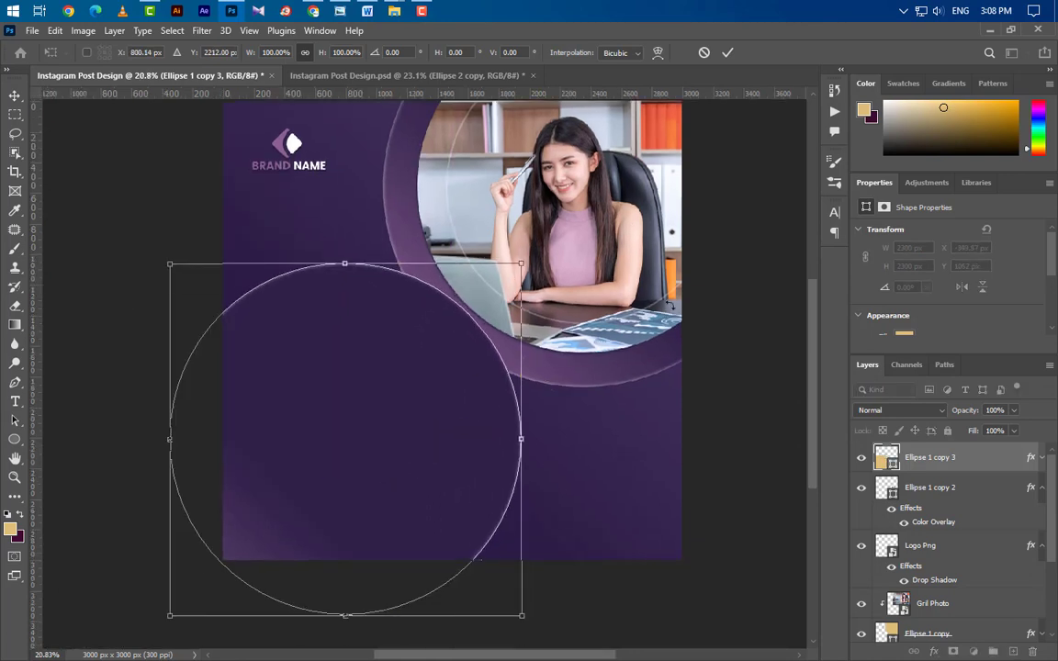
pyautogui.click(728, 52)
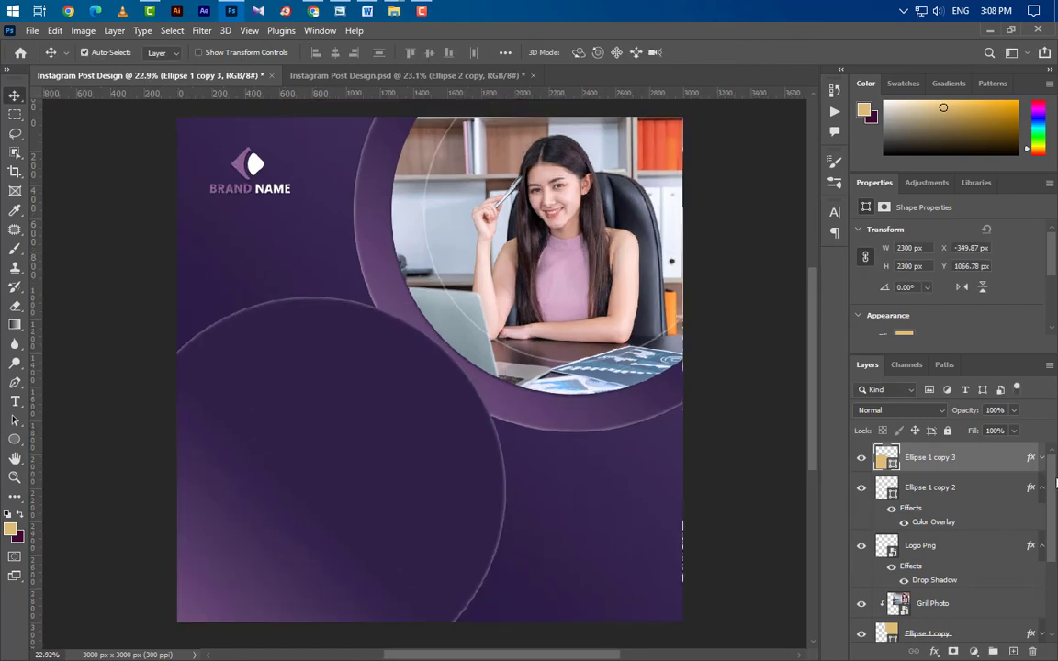
# Step: Set the circle copy's Gradient Overlay scale to 100%
pyautogui.click(1041, 459)
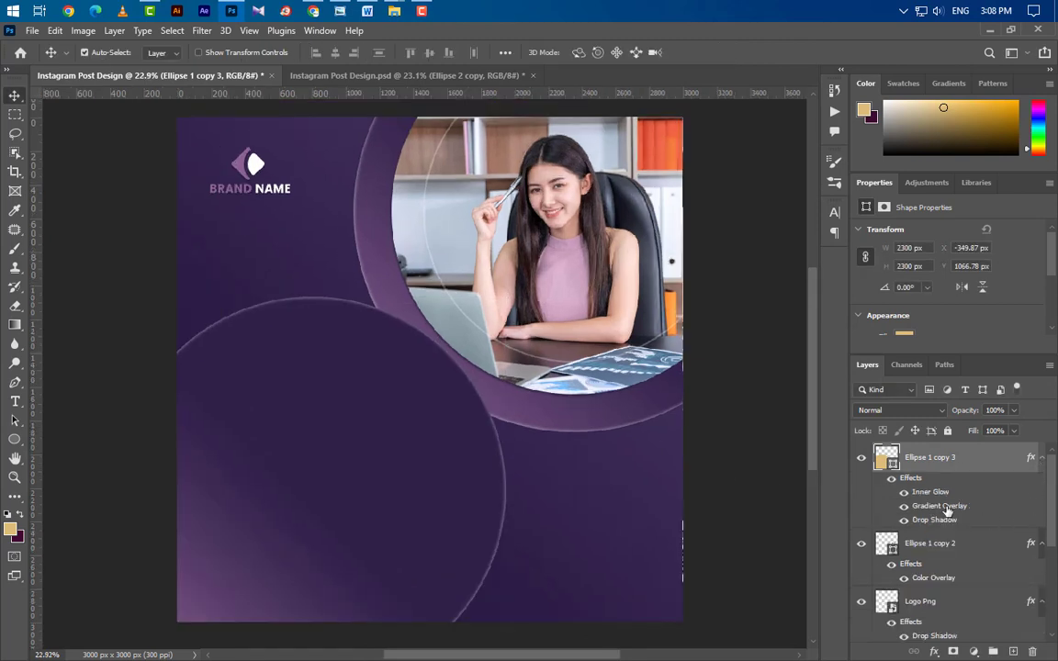
pyautogui.doubleClick(948, 506)
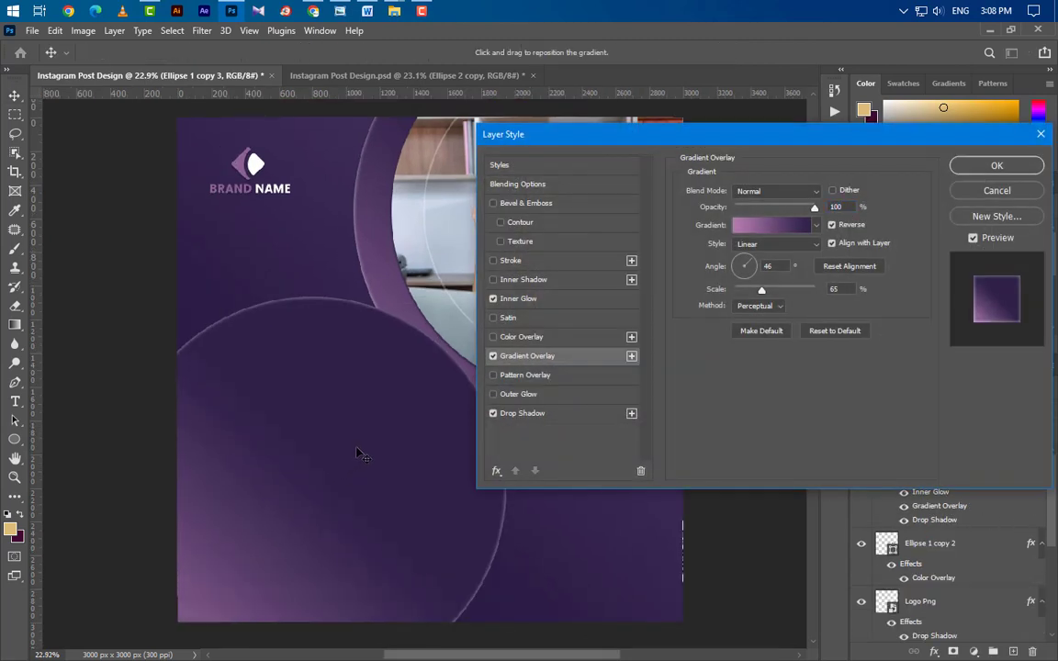
pyautogui.doubleClick(834, 289)
pyautogui.write('100')
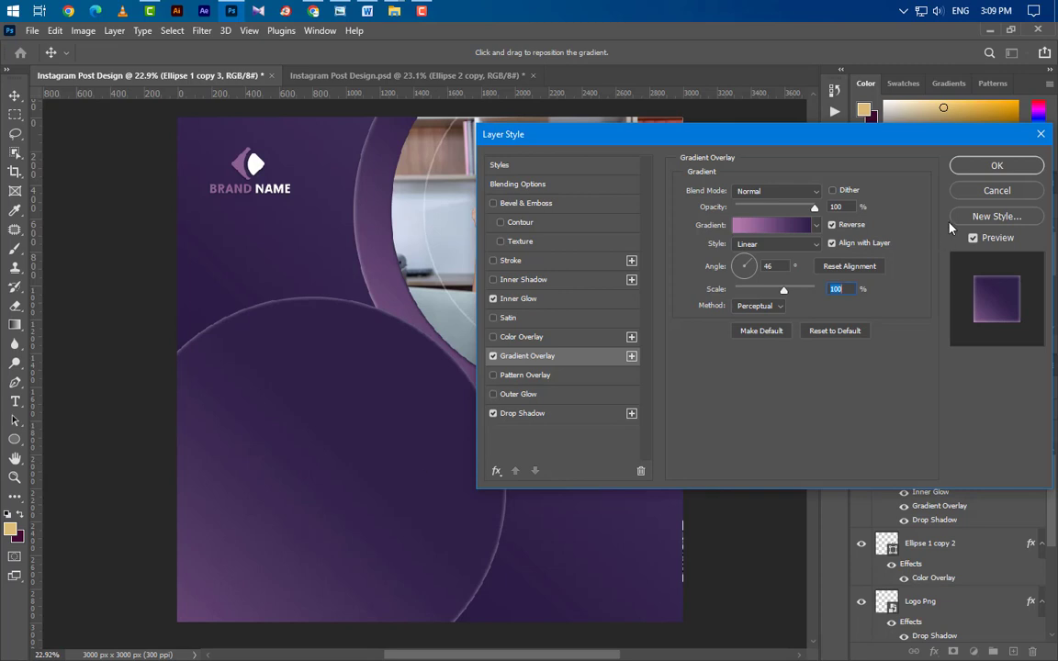
pyautogui.click(997, 165)
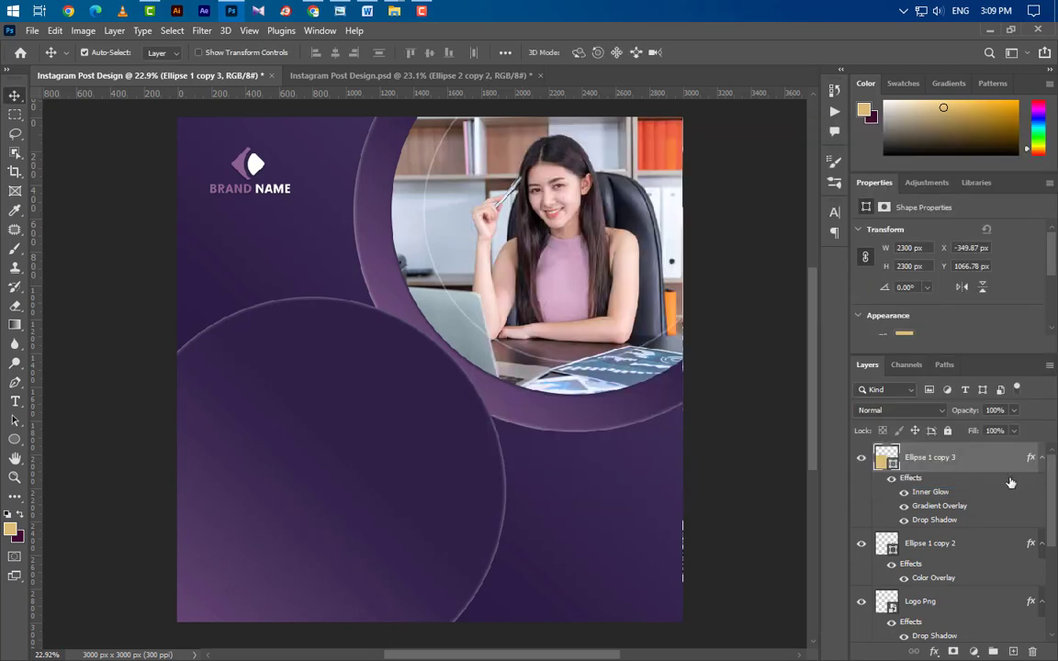
# Step: Duplicate the lower-left circle, enlarge the copy to 2750 px, and move it down the stack
pyautogui.click(1041, 457)
pyautogui.moveTo(1009, 460); pyautogui.dragTo(1013, 651)
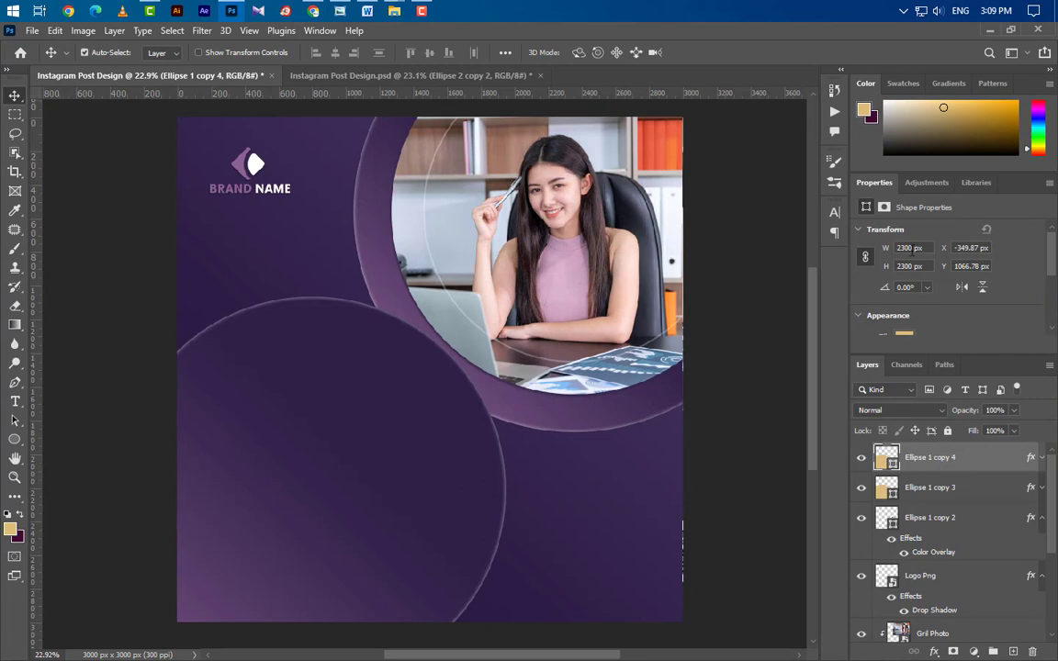
pyautogui.click(909, 248)
pyautogui.write('2')
pyautogui.press('Return')
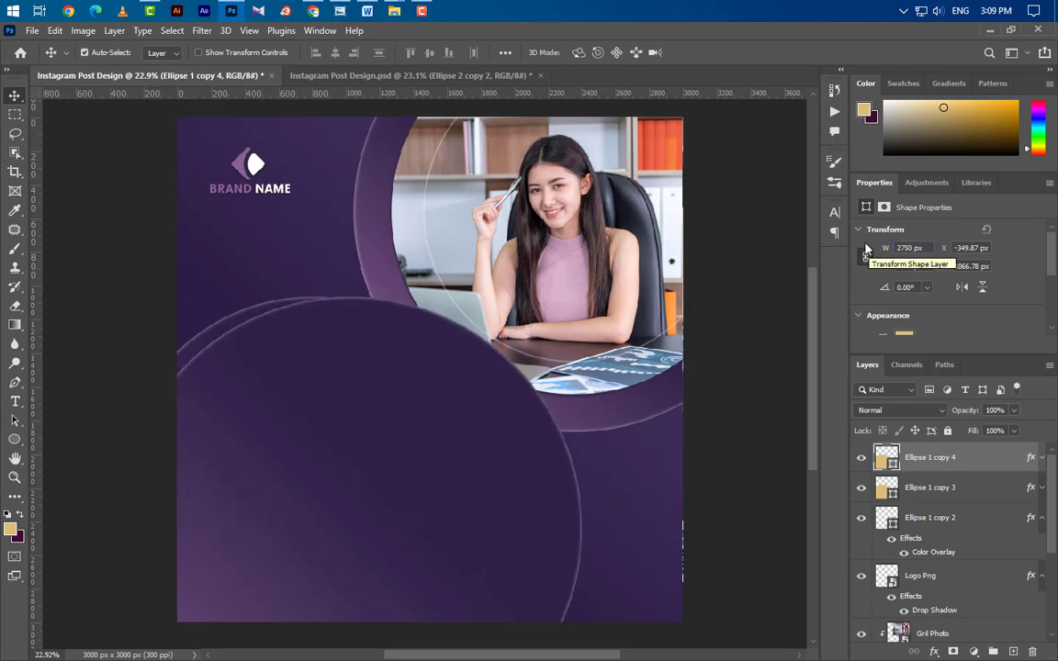
pyautogui.moveTo(990, 466)
pyautogui.mouseDown()
pyautogui.moveTo(976, 655)
pyautogui.moveTo(968, 527)
pyautogui.mouseUp()
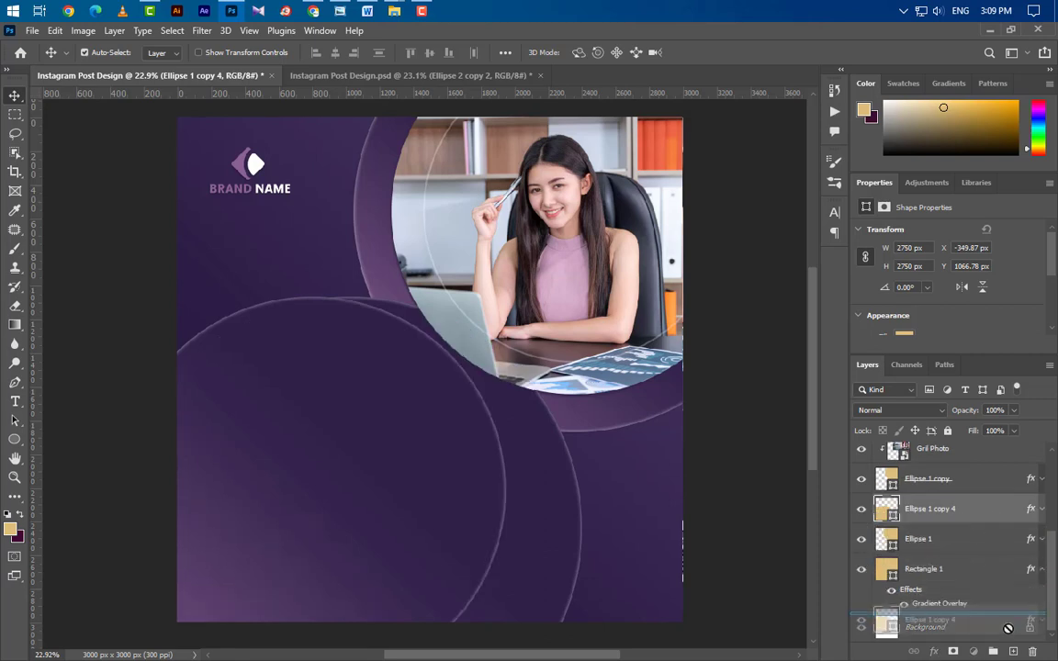
# Step: Duplicate it again as a 3200 px copy placed lower in the layer stack
pyautogui.hotkey('ctrl', 'j')
pyautogui.moveTo(993, 520); pyautogui.dragTo(982, 559)
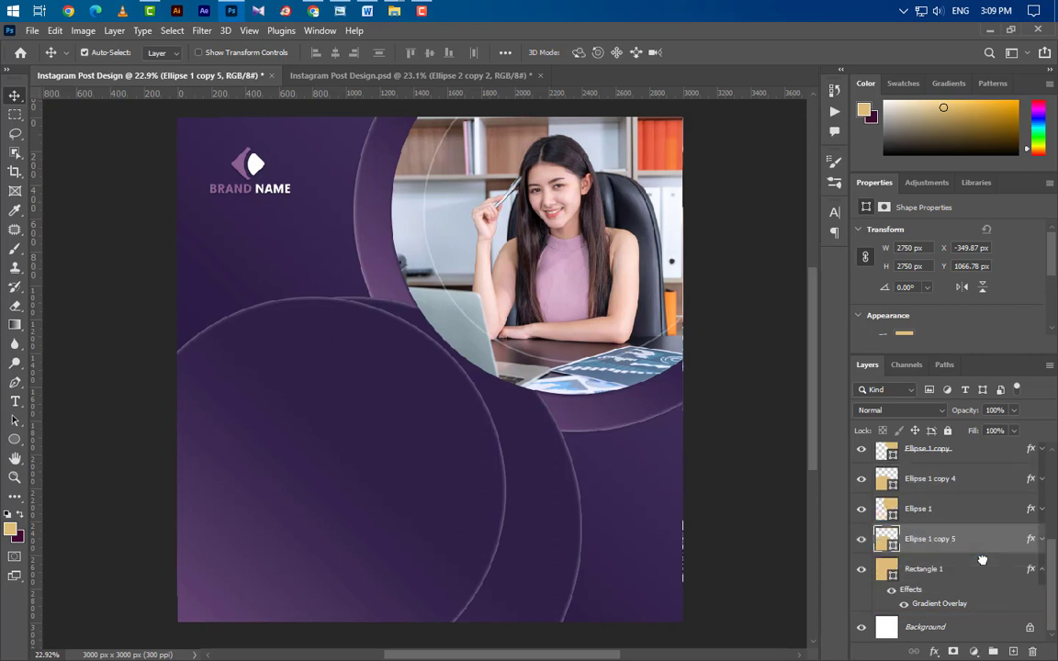
pyautogui.click(911, 247)
# Step: Shift the 2750 and 3200 px circles upward and fade them to 35% opacity
pyautogui.click(345, 508)
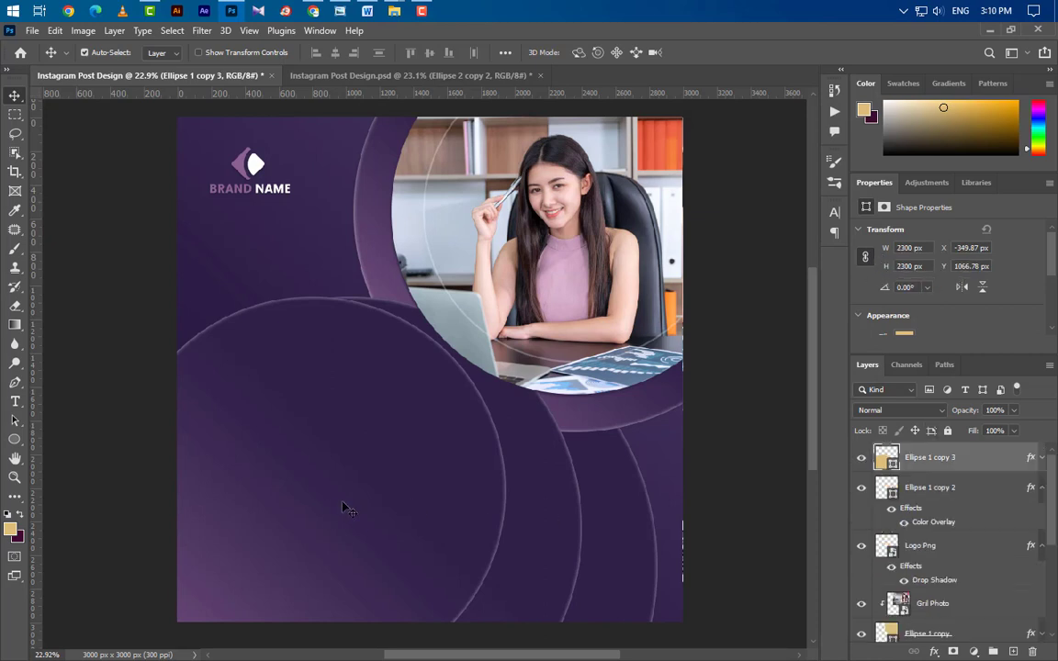
pyautogui.keyDown('ctrl'); pyautogui.click(887, 488); pyautogui.keyUp('ctrl')
pyautogui.scroll(-5, 965, 551)
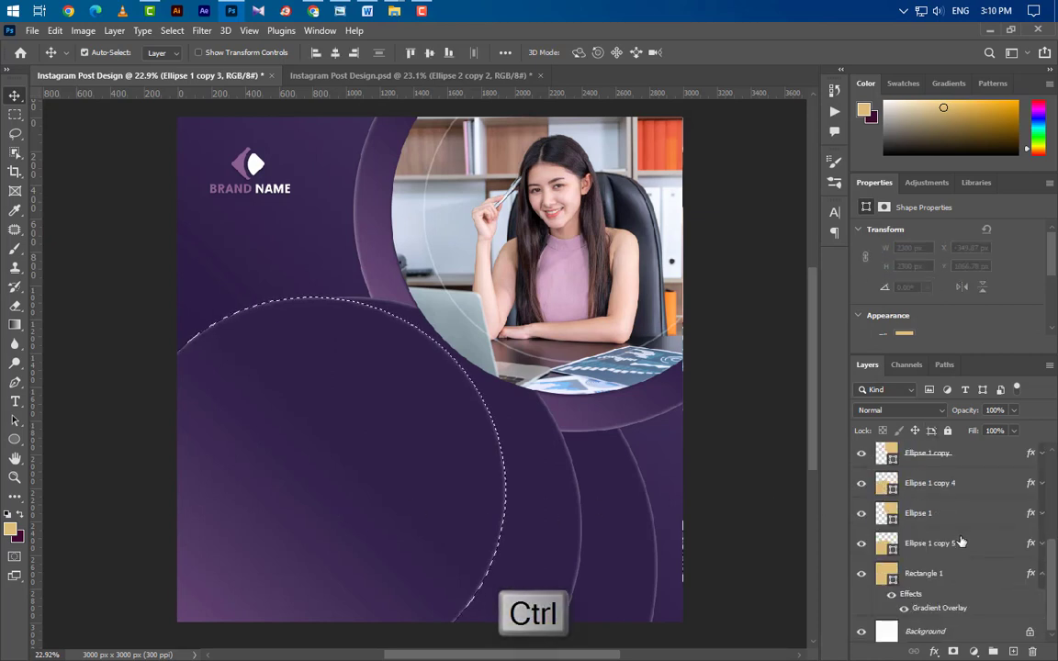
pyautogui.click(964, 542)
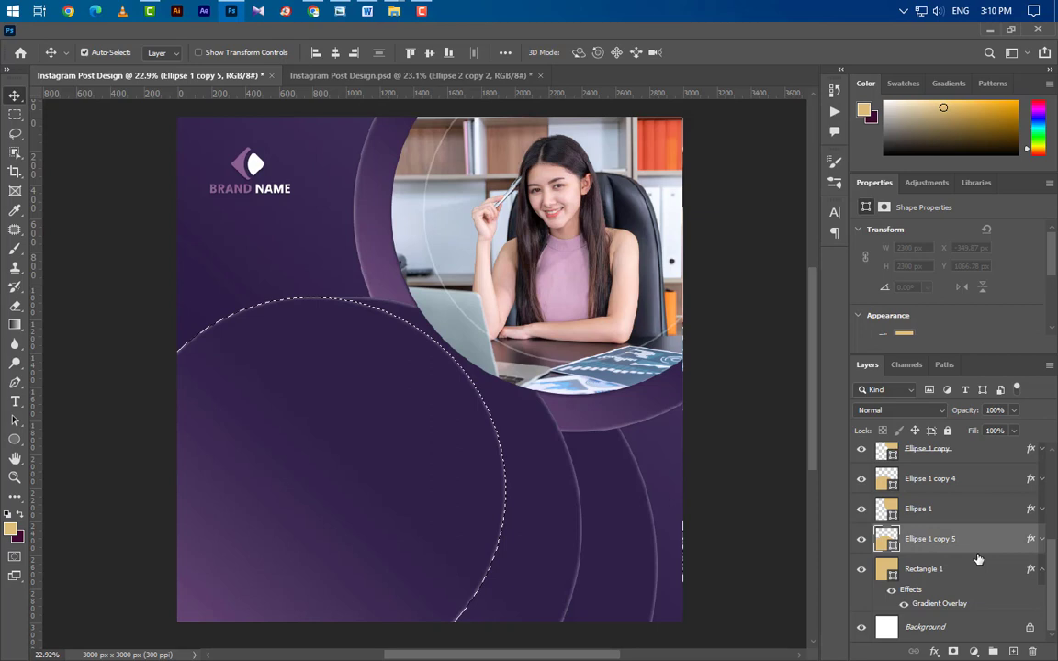
pyautogui.keyDown('ctrl'); pyautogui.click(971, 490); pyautogui.keyUp('ctrl')
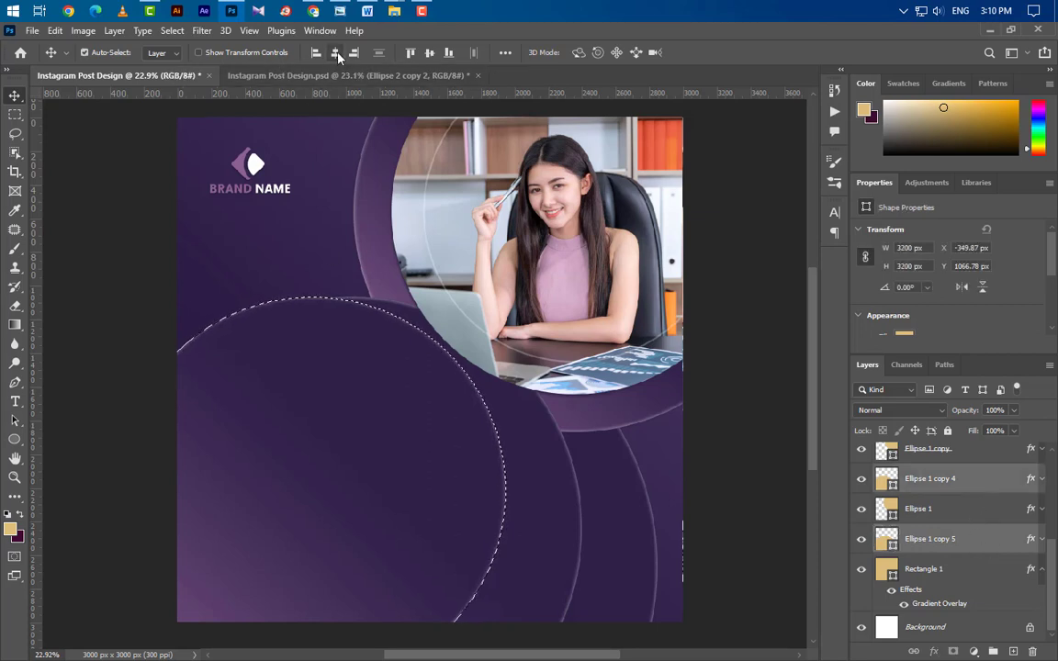
pyautogui.hotkey('shift', 'Up')
pyautogui.hotkey('shift', 'Up')
pyautogui.hotkey('shift', 'Up')
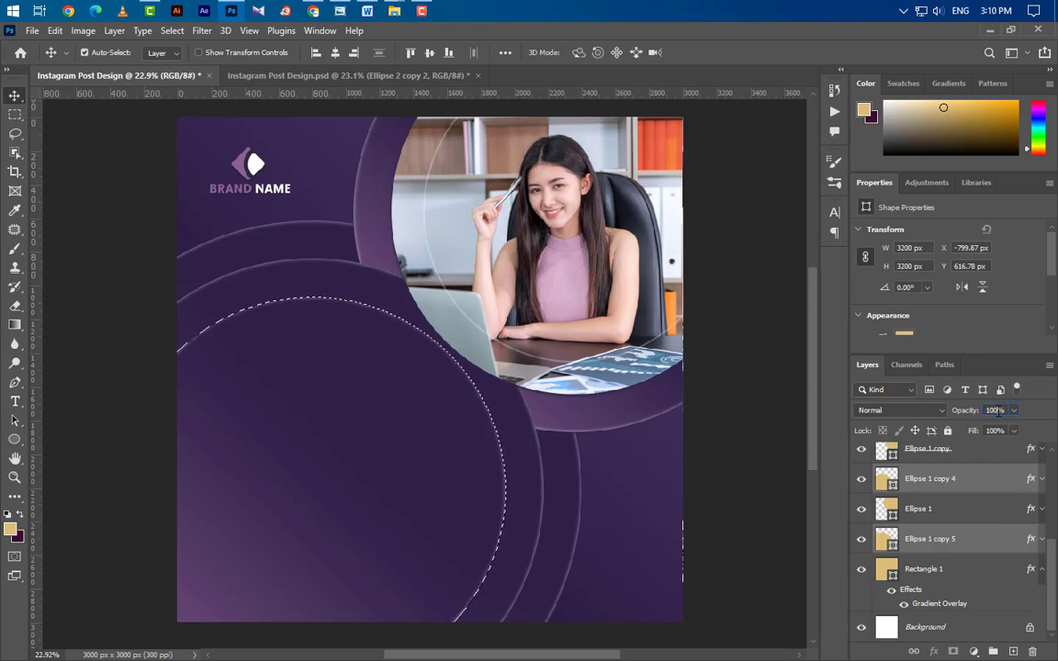
pyautogui.click(959, 411)
pyautogui.write('35')
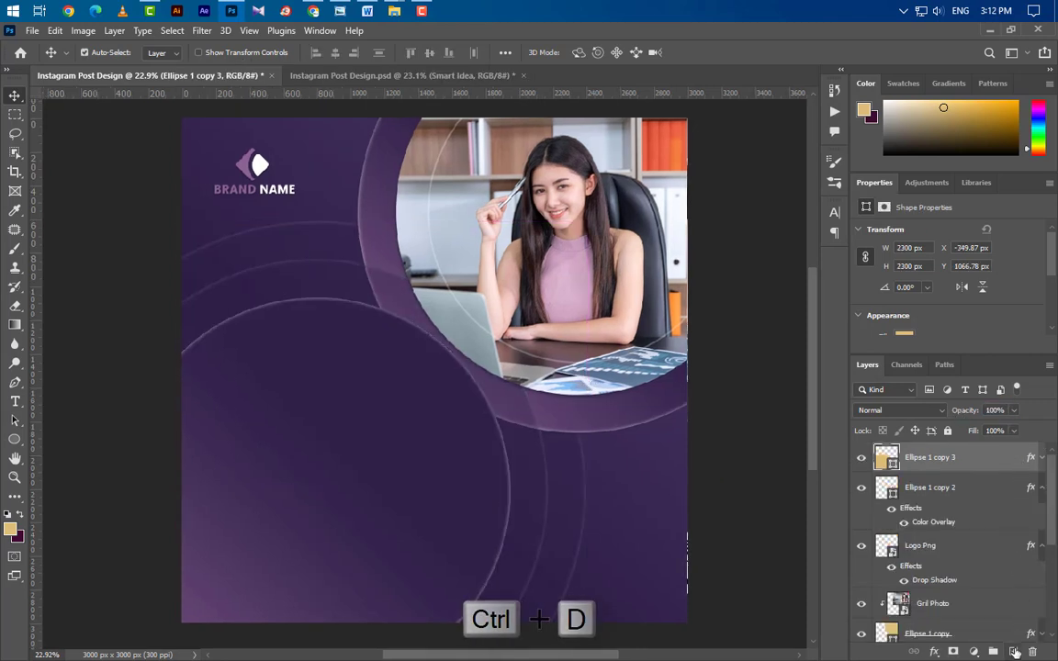
# Step: Type the SMART IDEA line on the left of the post at 24.5 pt
pyautogui.click(15, 402)
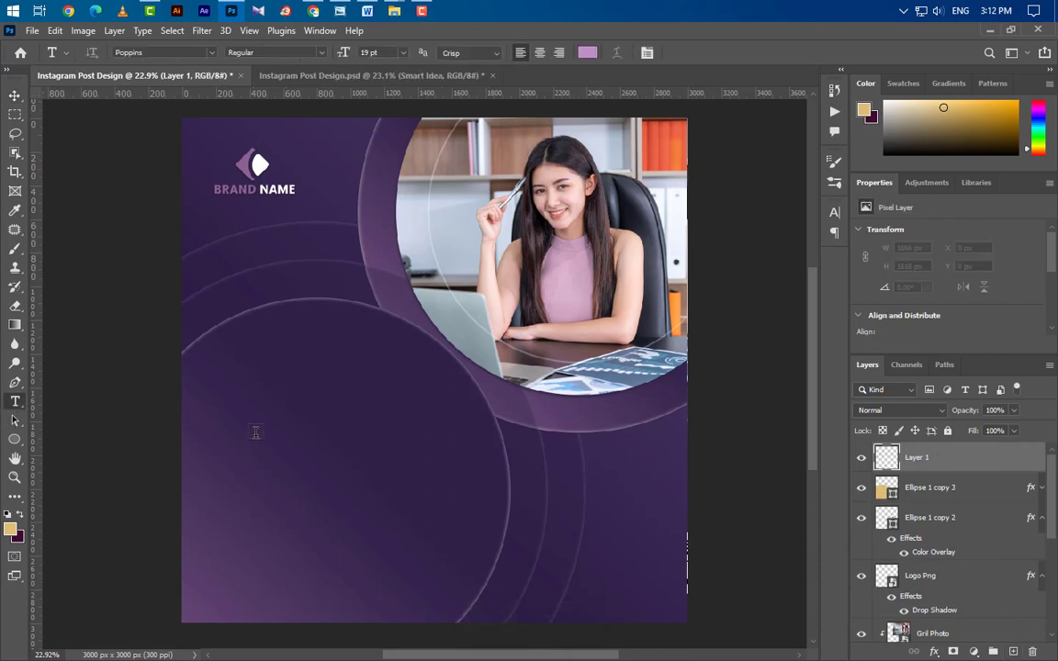
pyautogui.click(217, 405)
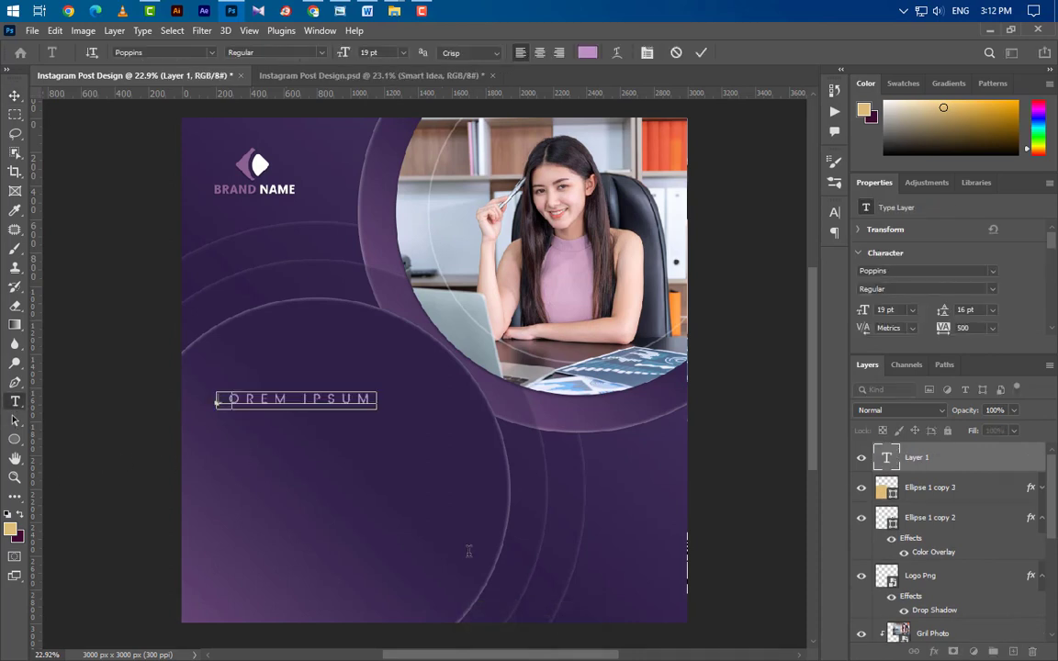
pyautogui.write('SMART IDEA')
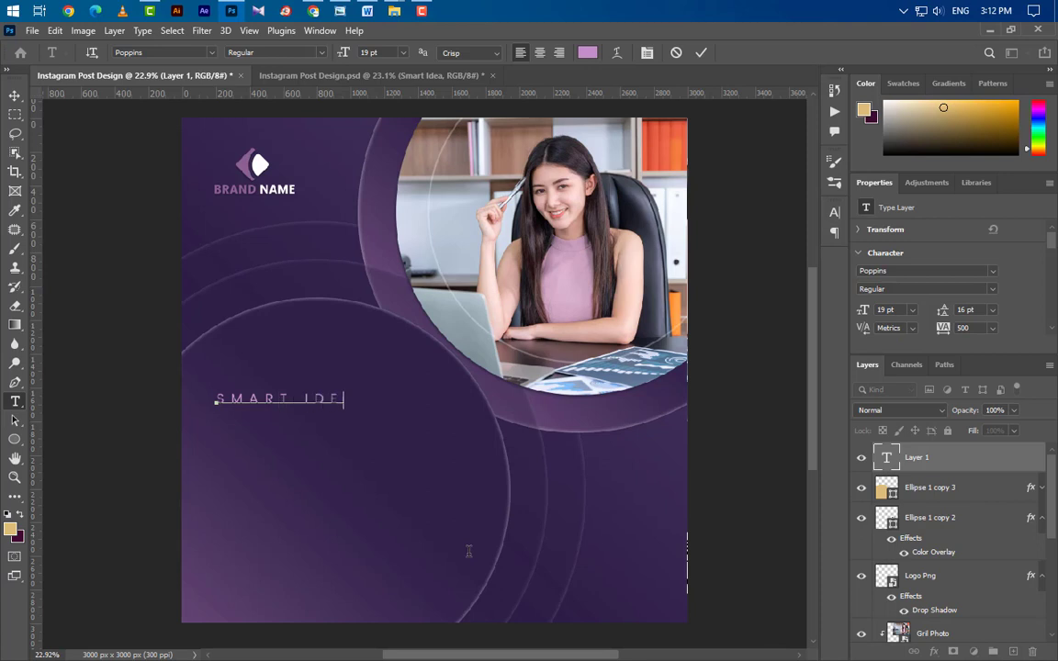
pyautogui.click(697, 54)
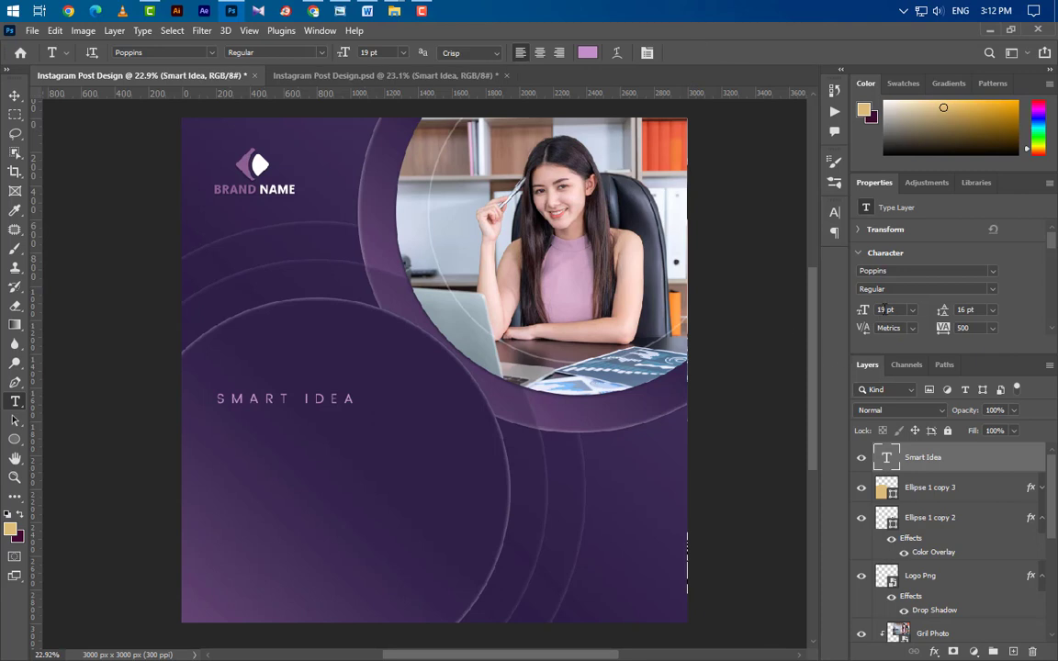
pyautogui.click(897, 309)
pyautogui.write('24.')
pyautogui.write('5')
pyautogui.press('Return')
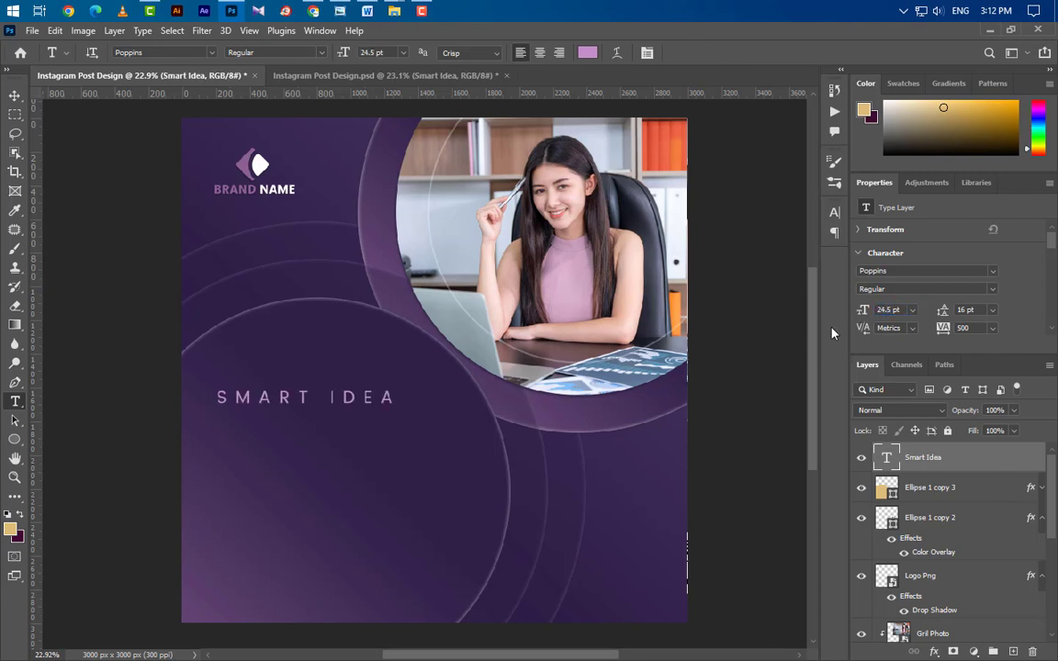
# Step: Colour SMART IDEA lilac #c28fc8 with 500 tracking
pyautogui.click(834, 212)
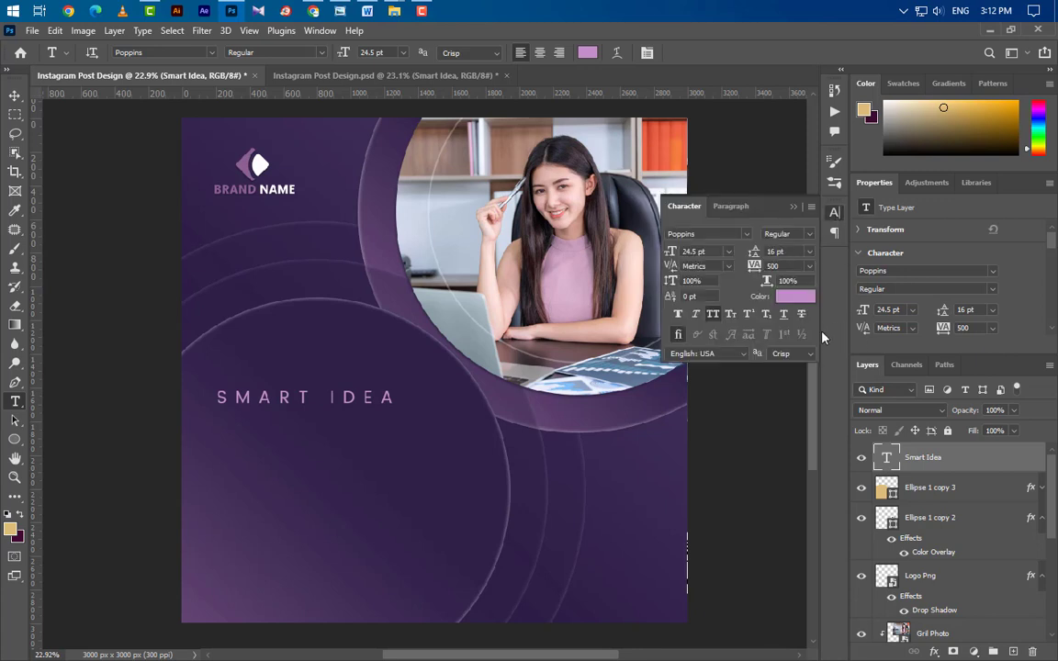
pyautogui.click(788, 299)
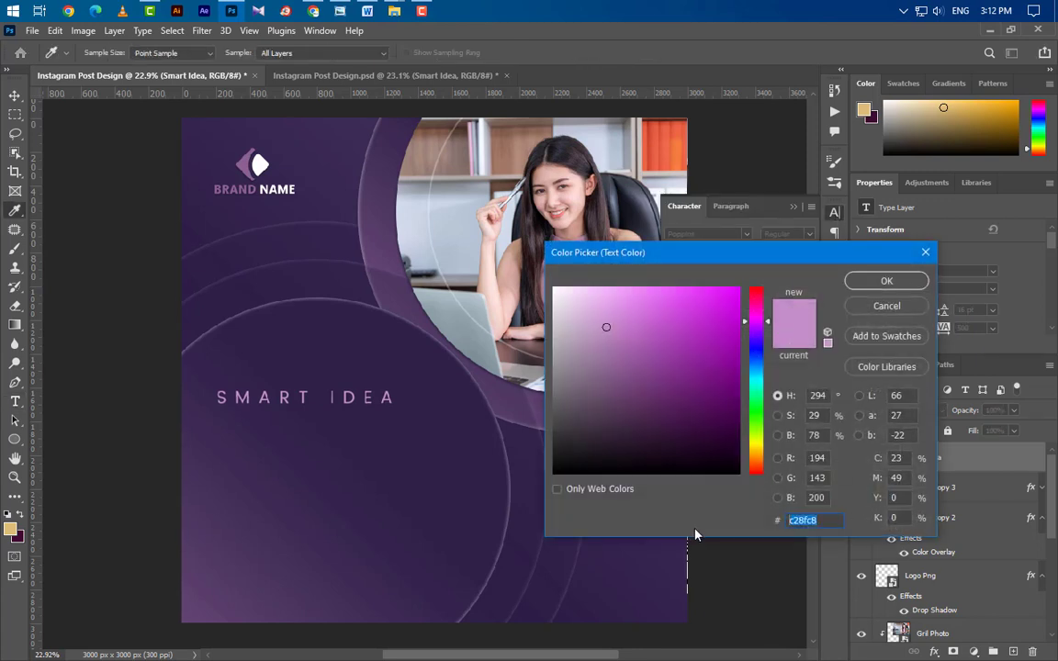
pyautogui.click(888, 281)
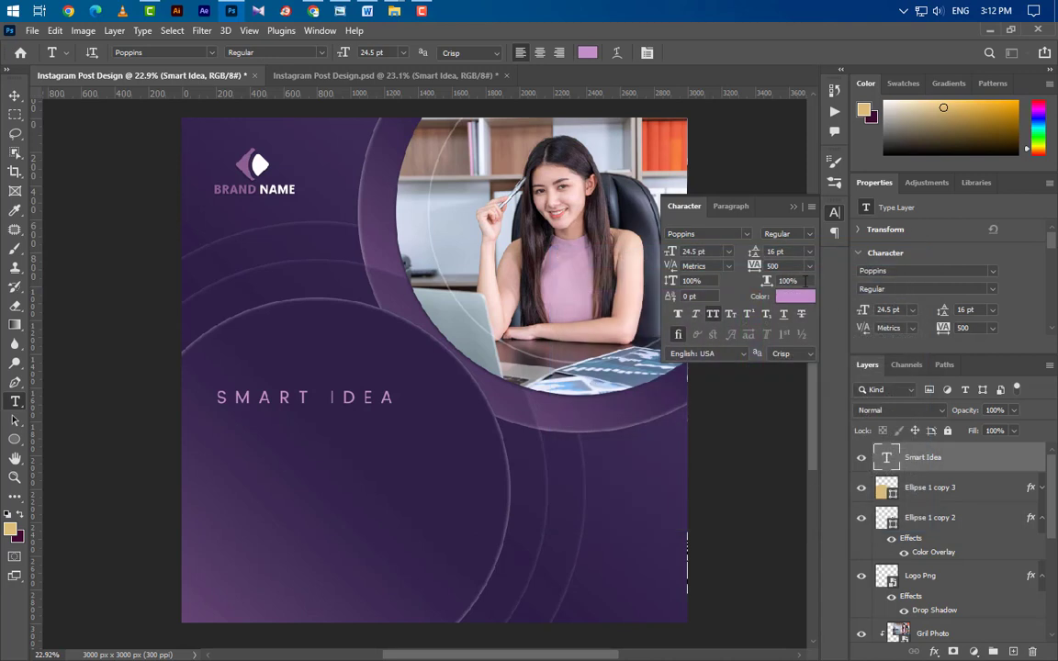
pyautogui.click(794, 208)
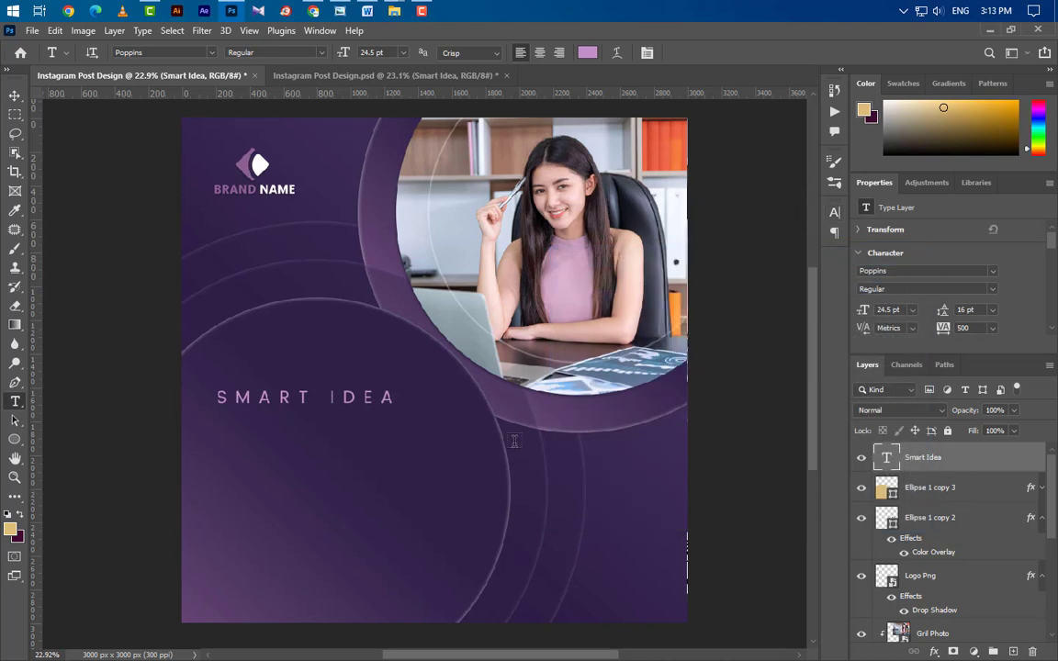
# Step: Type GROW YOUR below SMART IDEA in 54.5 pt SemiBold with 0 tracking
pyautogui.click(219, 436)
pyautogui.write('GR')
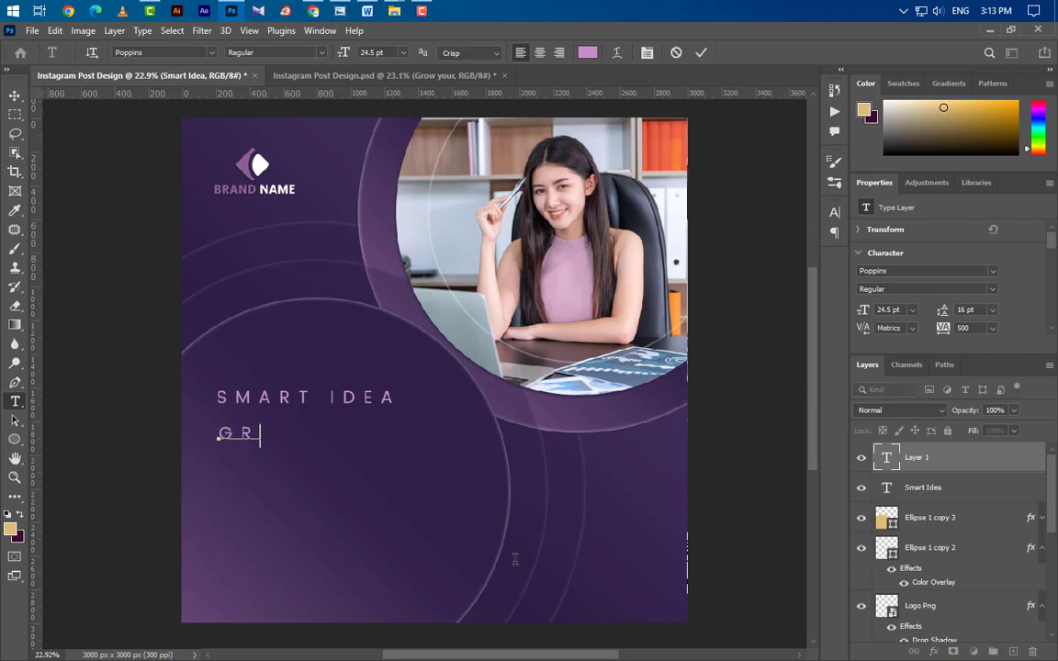
pyautogui.write('OW ')
pyautogui.write('YOUR')
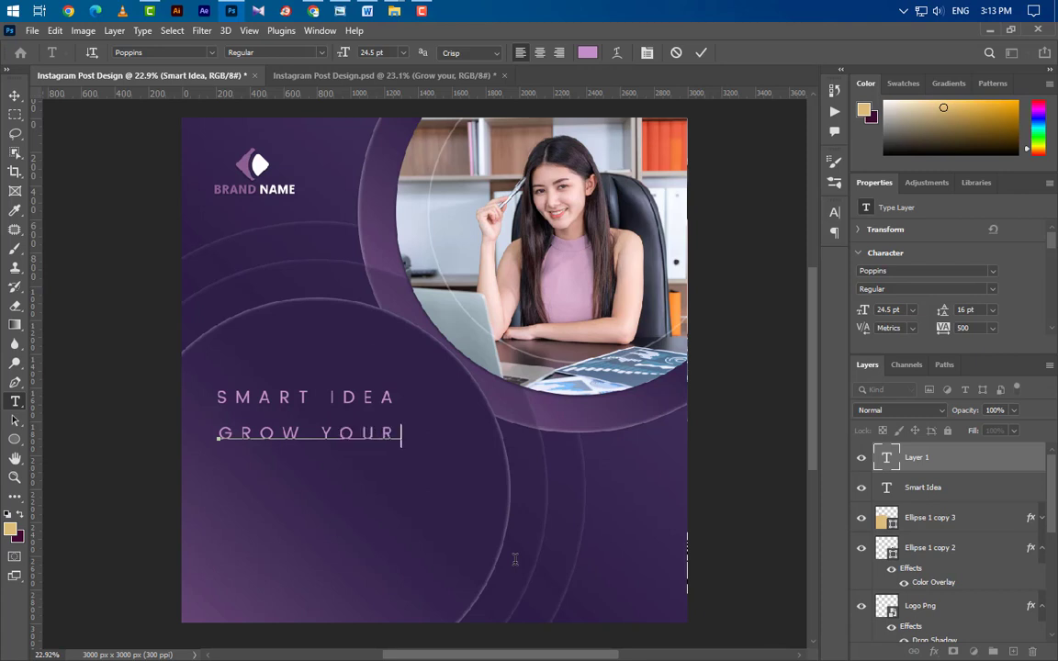
pyautogui.click(698, 52)
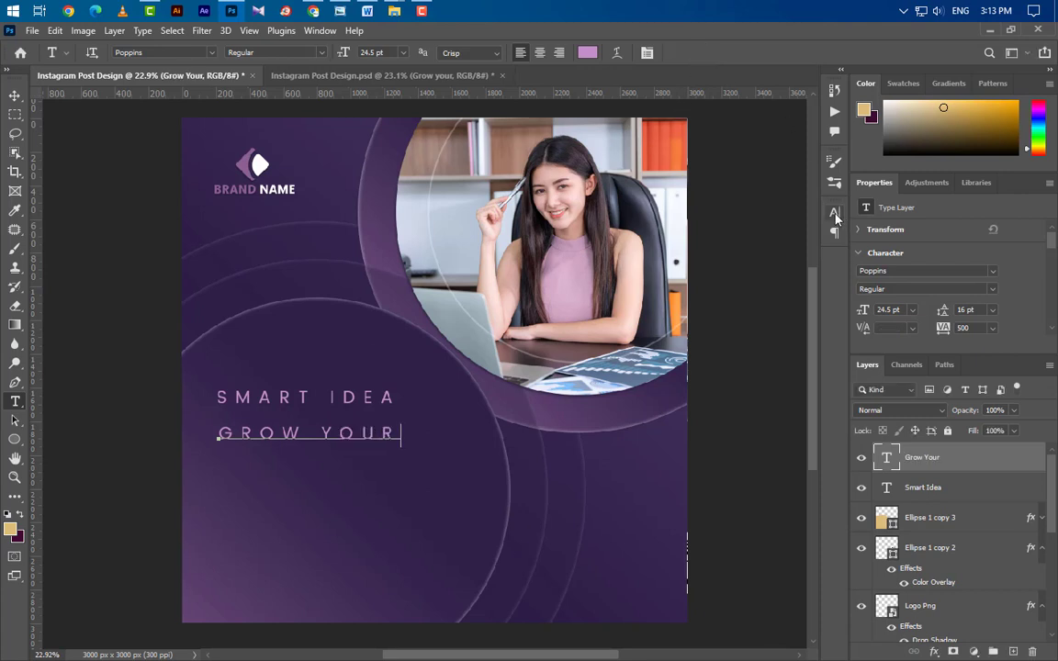
pyautogui.write('54')
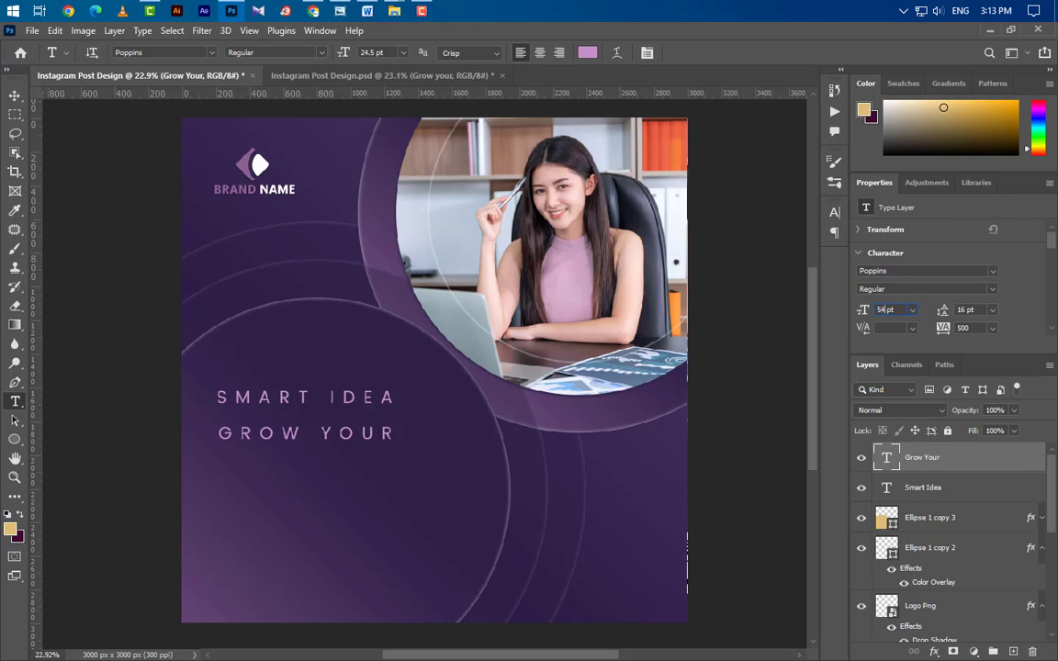
pyautogui.press('Return')
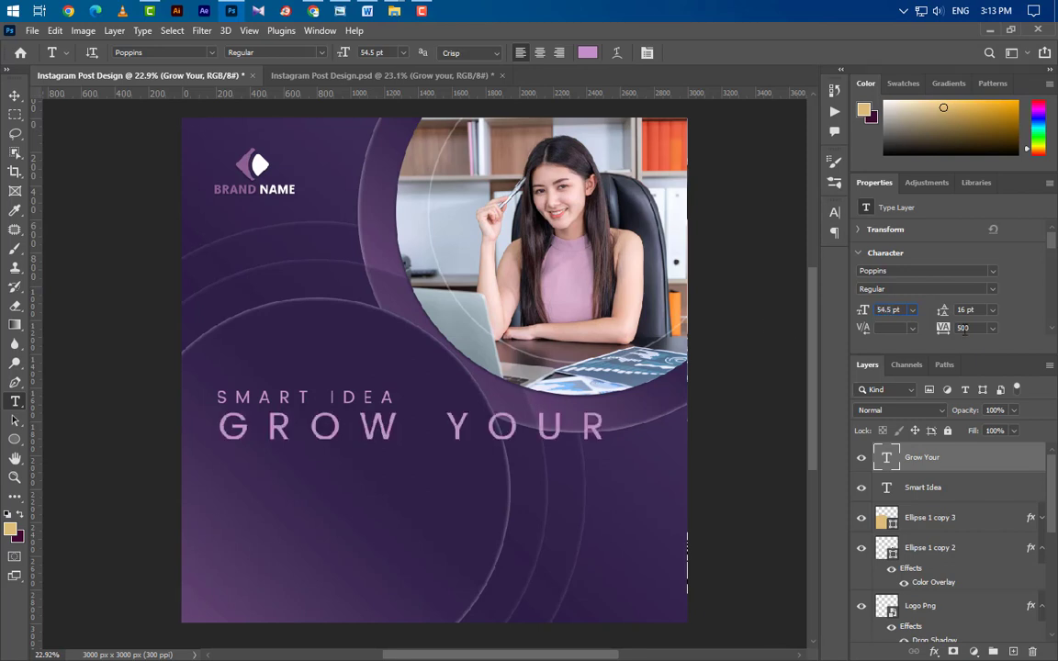
pyautogui.click(992, 290)
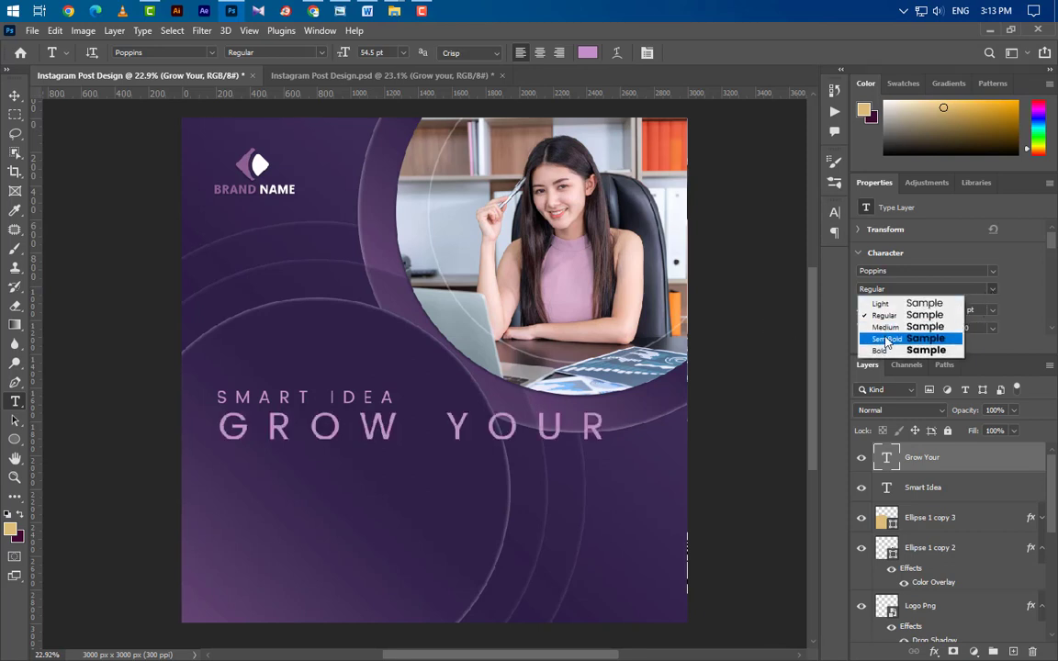
pyautogui.click(887, 340)
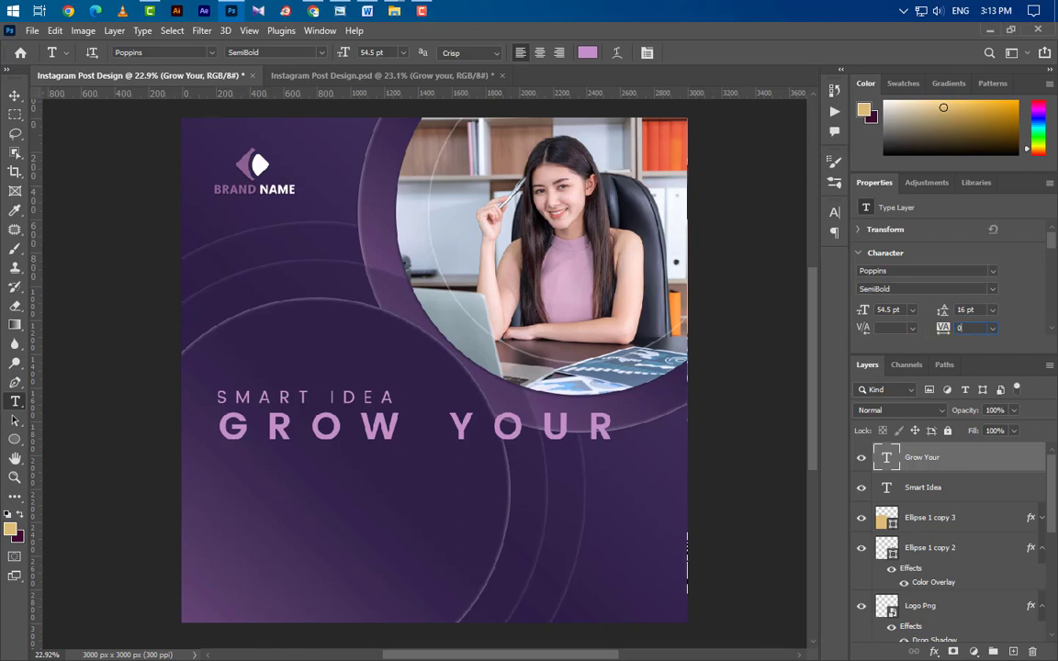
pyautogui.press('Return')
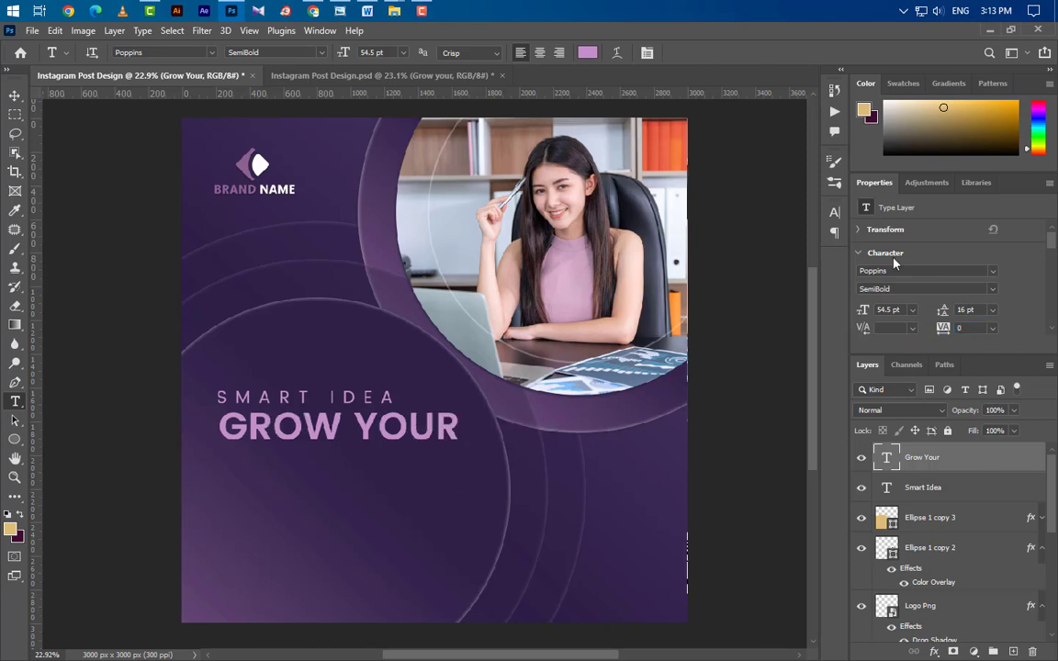
# Step: Colour GROW YOUR orange #ff7800 and nudge it under SMART IDEA
pyautogui.click(834, 212)
pyautogui.click(796, 296)
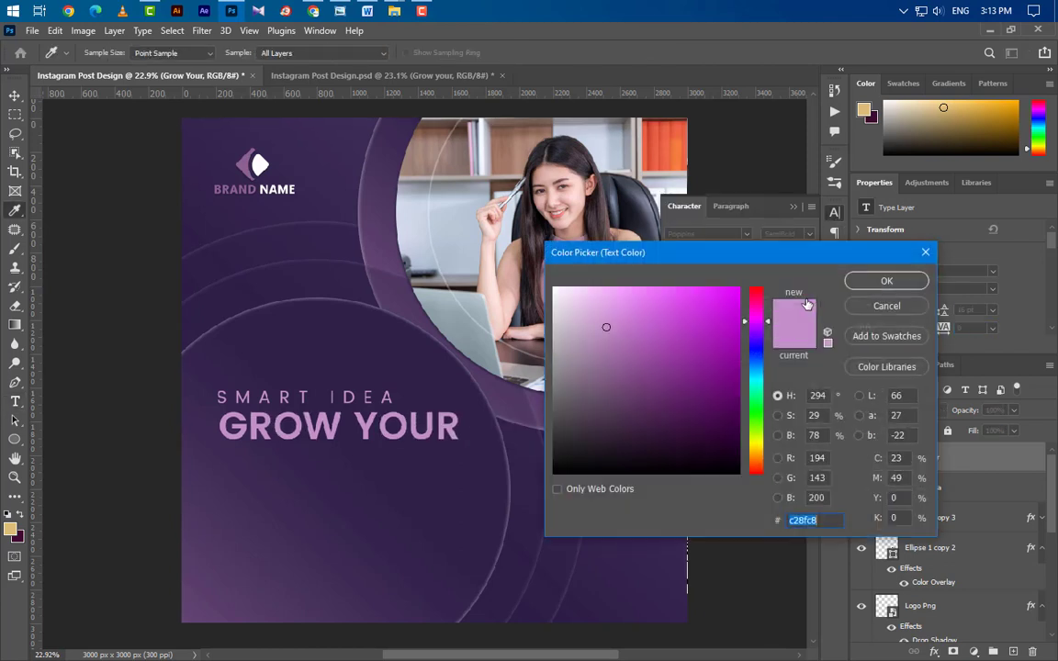
pyautogui.write('ff7800')
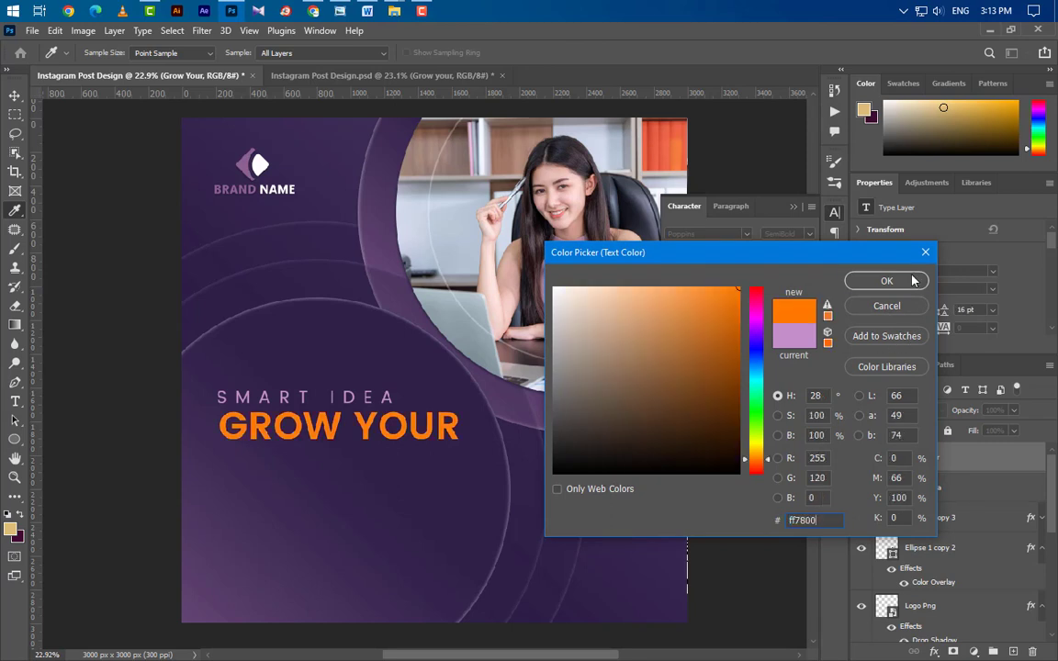
pyautogui.click(912, 280)
pyautogui.click(15, 96)
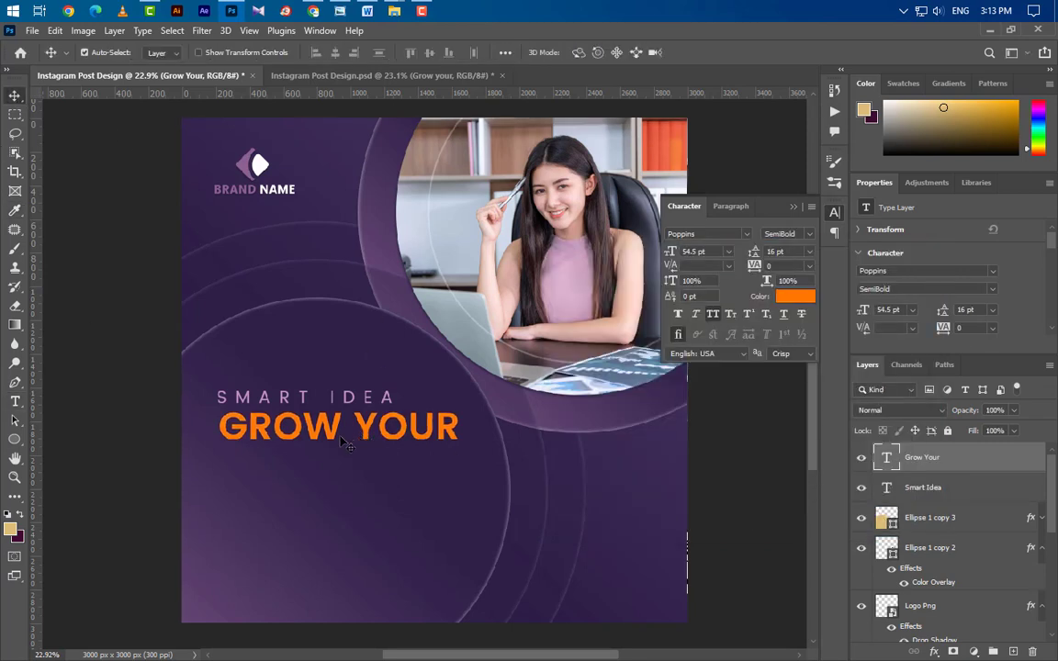
pyautogui.moveTo(334, 442); pyautogui.dragTo(334, 442)
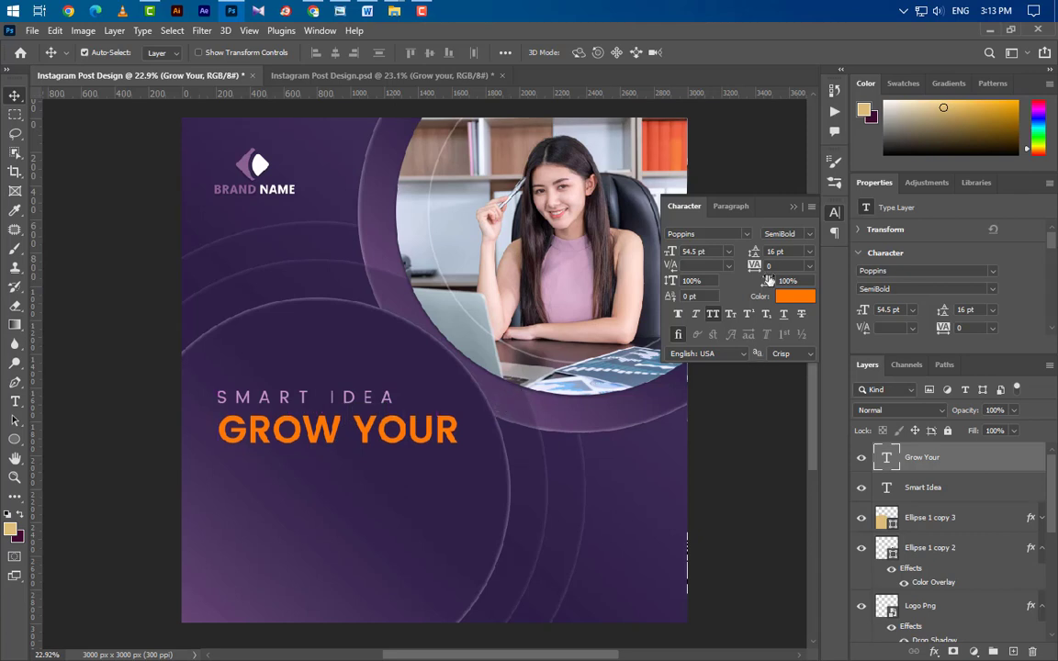
pyautogui.click(794, 207)
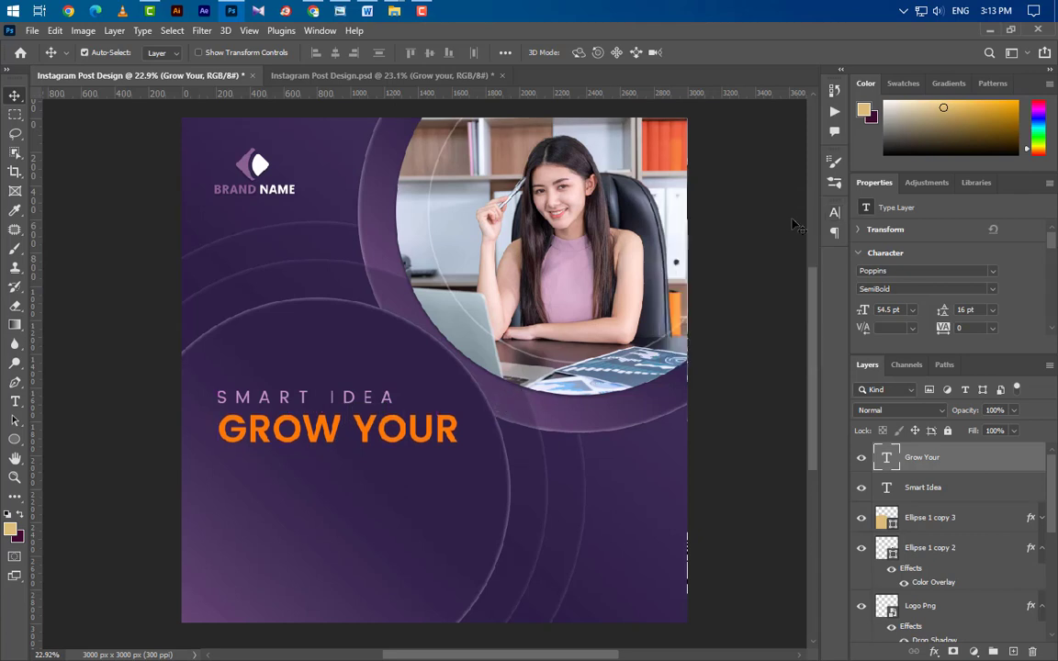
# Step: Type BUSINESS on a new line below GROW YOUR
pyautogui.click(15, 401)
pyautogui.click(220, 475)
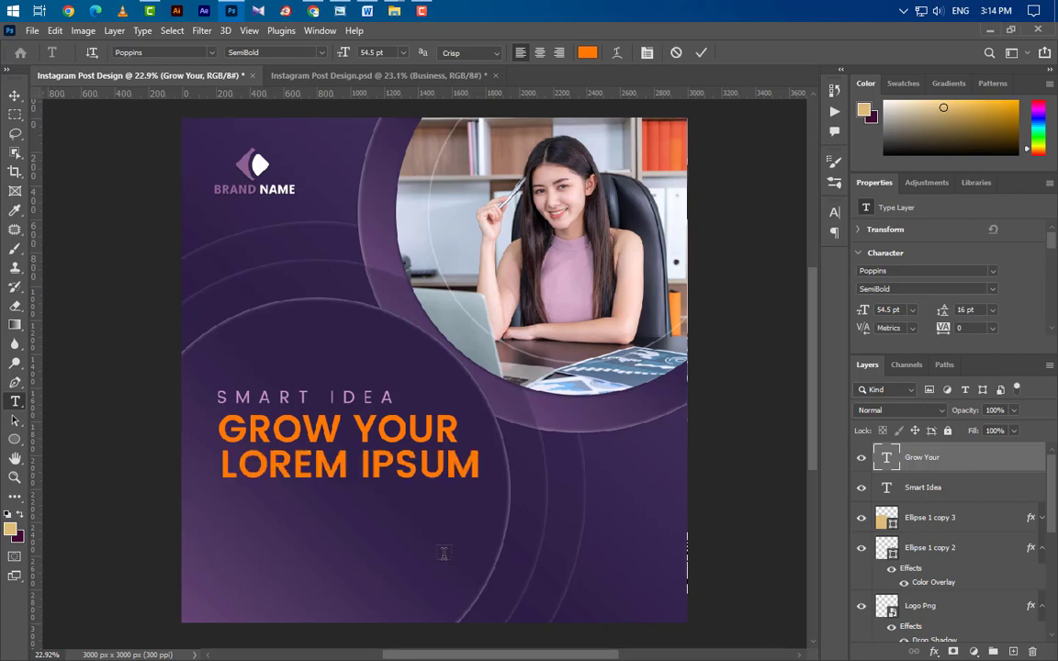
pyautogui.write('BUS')
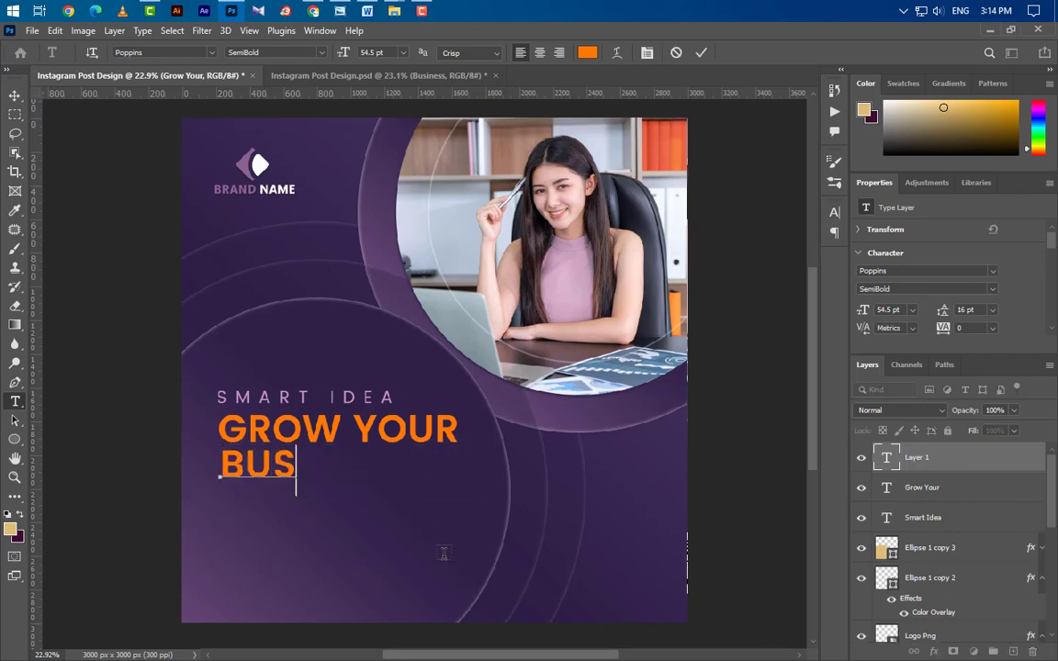
pyautogui.write('INESS')
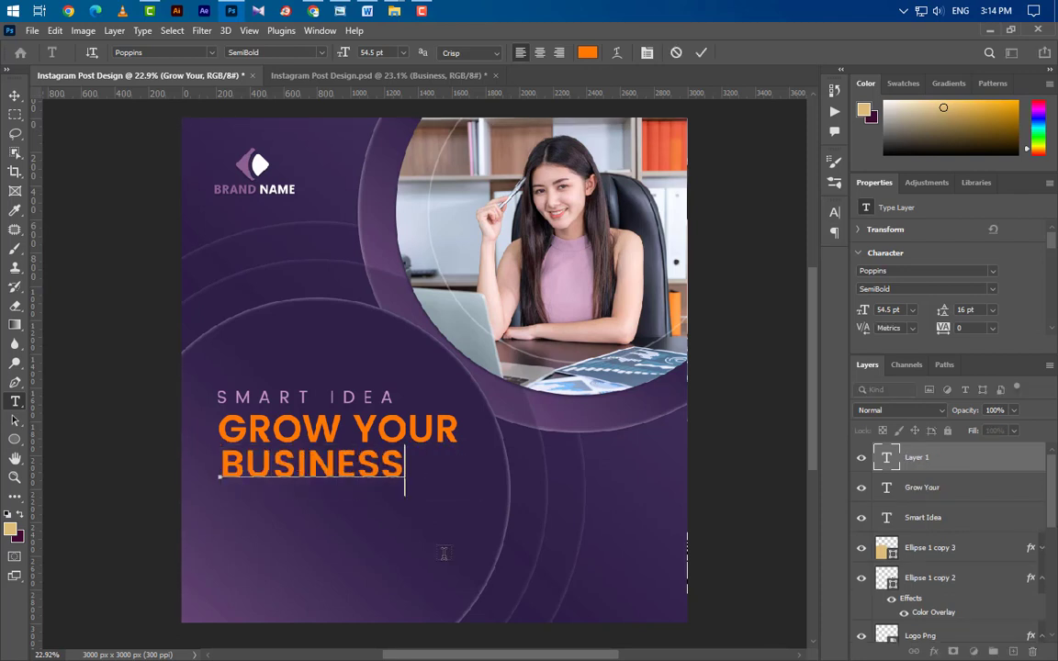
pyautogui.click(700, 52)
# Step: Make BUSINESS Poppins Bold in white
pyautogui.click(877, 290)
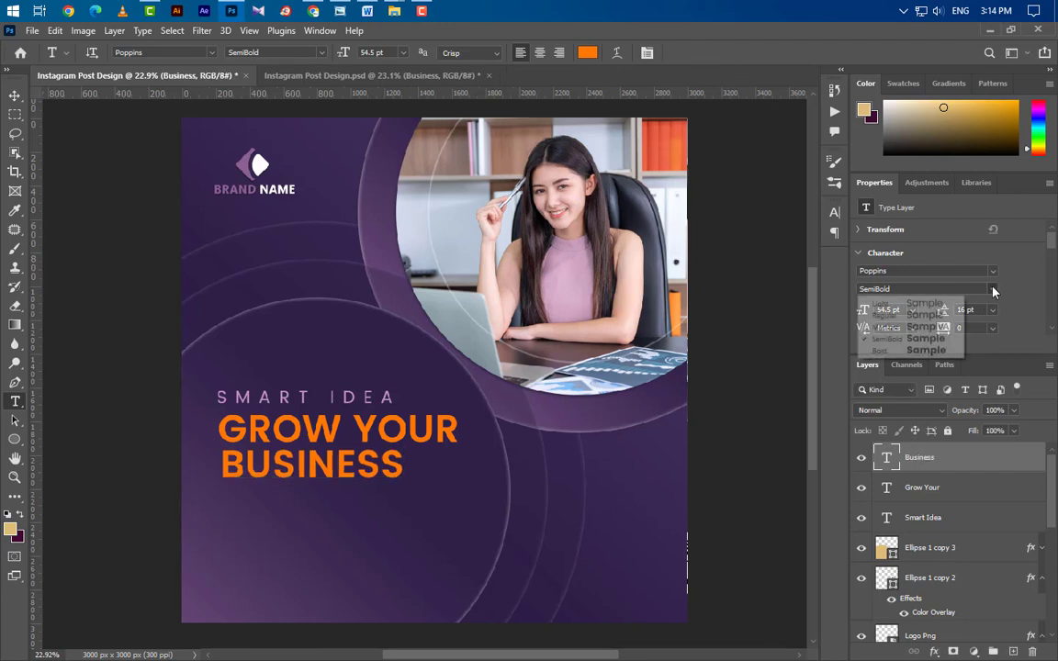
pyautogui.click(885, 350)
pyautogui.click(835, 213)
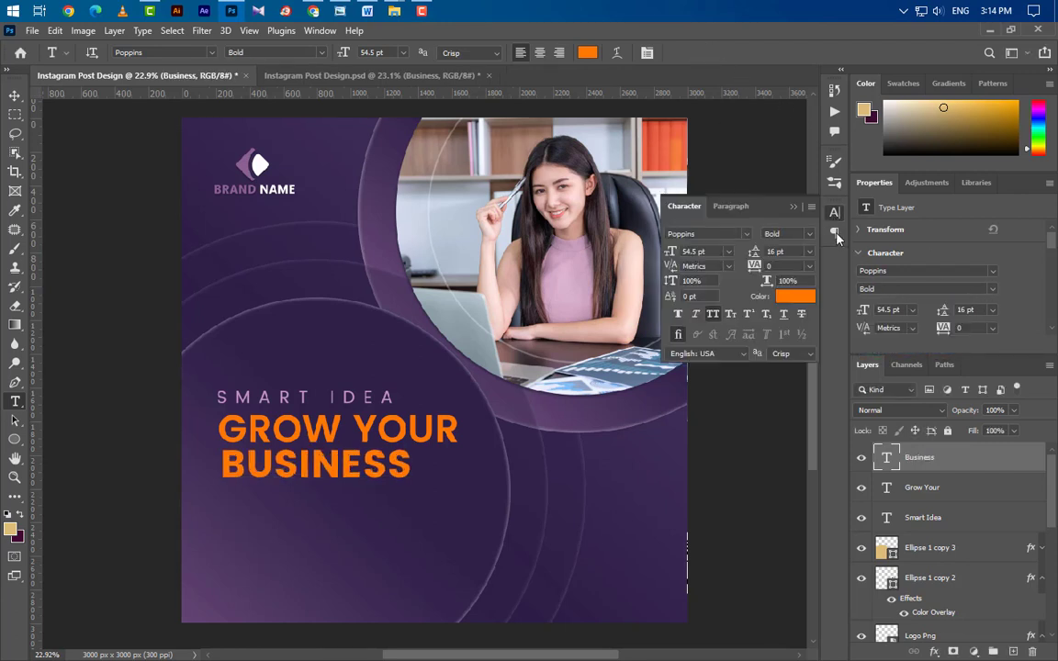
pyautogui.click(804, 296)
pyautogui.moveTo(688, 401); pyautogui.dragTo(551, 285)
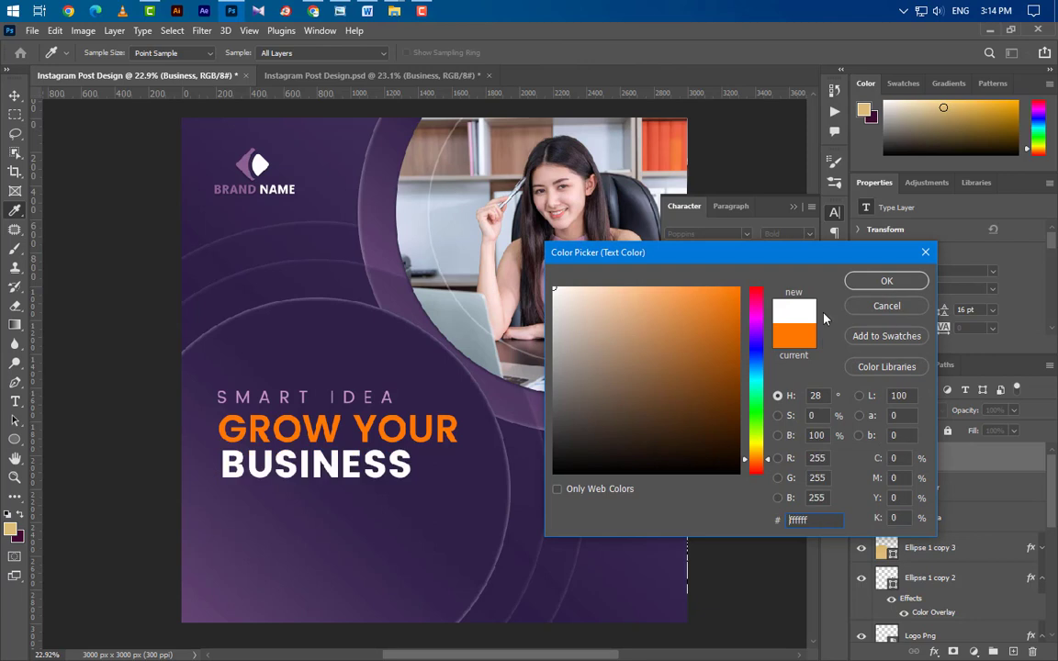
pyautogui.click(884, 281)
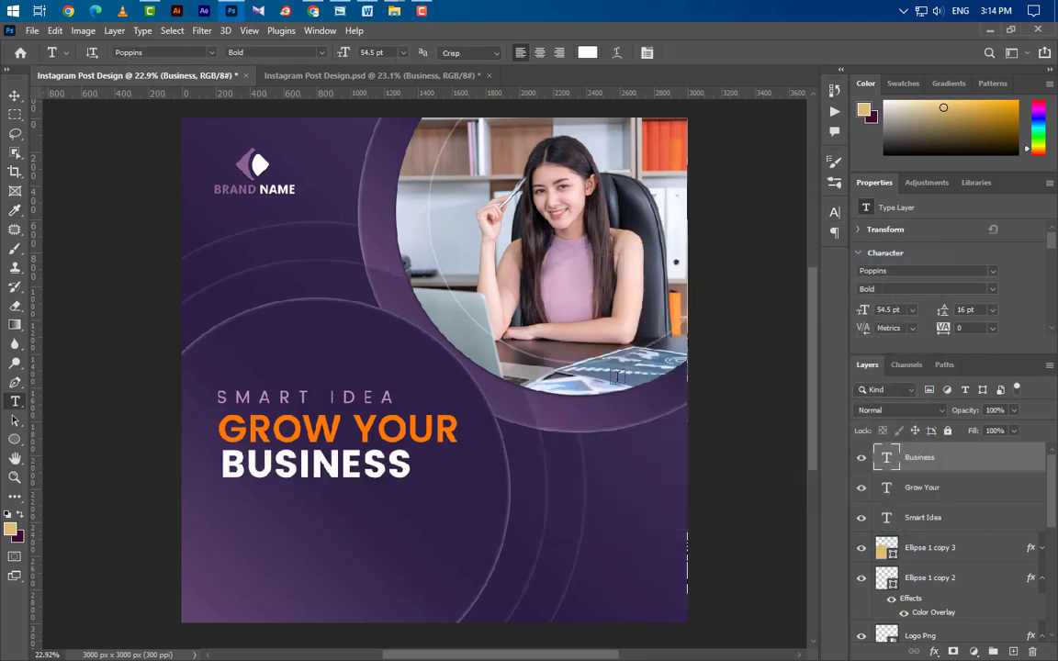
# Step: Scale BUSINESS up about 125% to match GROW YOUR's width and nudge it down
pyautogui.hotkey('ctrl', 't')
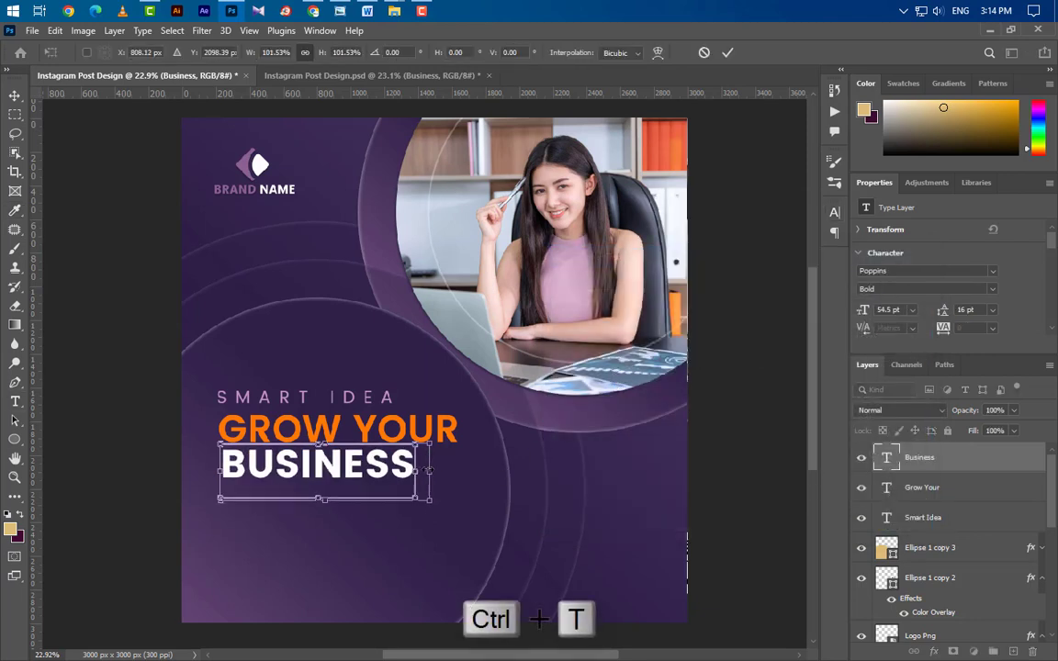
pyautogui.moveTo(414, 471); pyautogui.dragTo(461, 470)
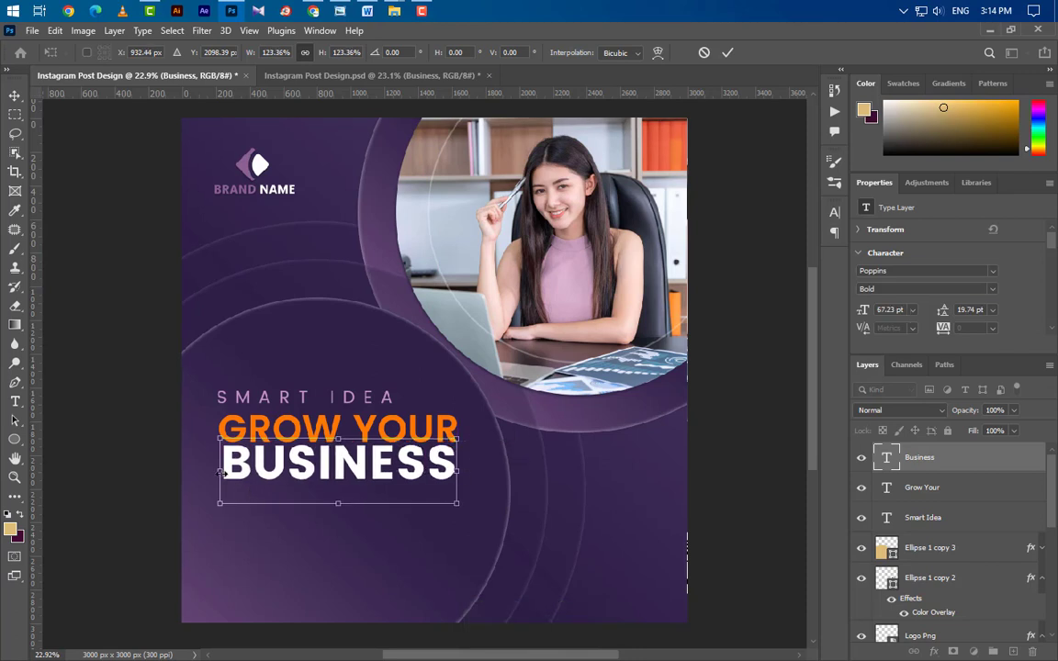
pyautogui.moveTo(219, 471); pyautogui.dragTo(216, 471)
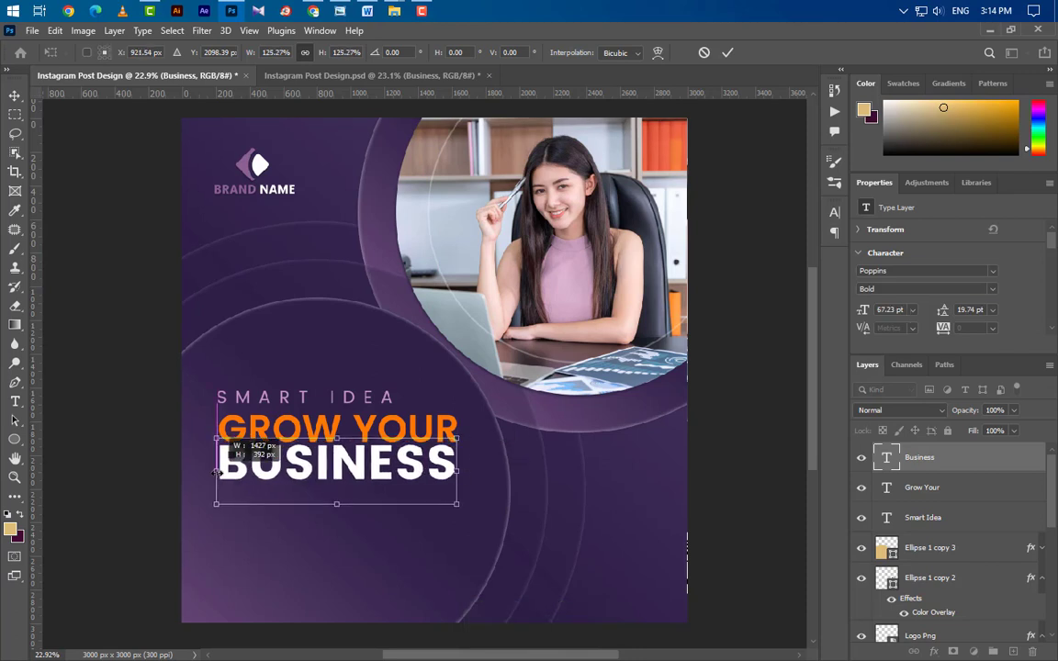
pyautogui.press('Down')
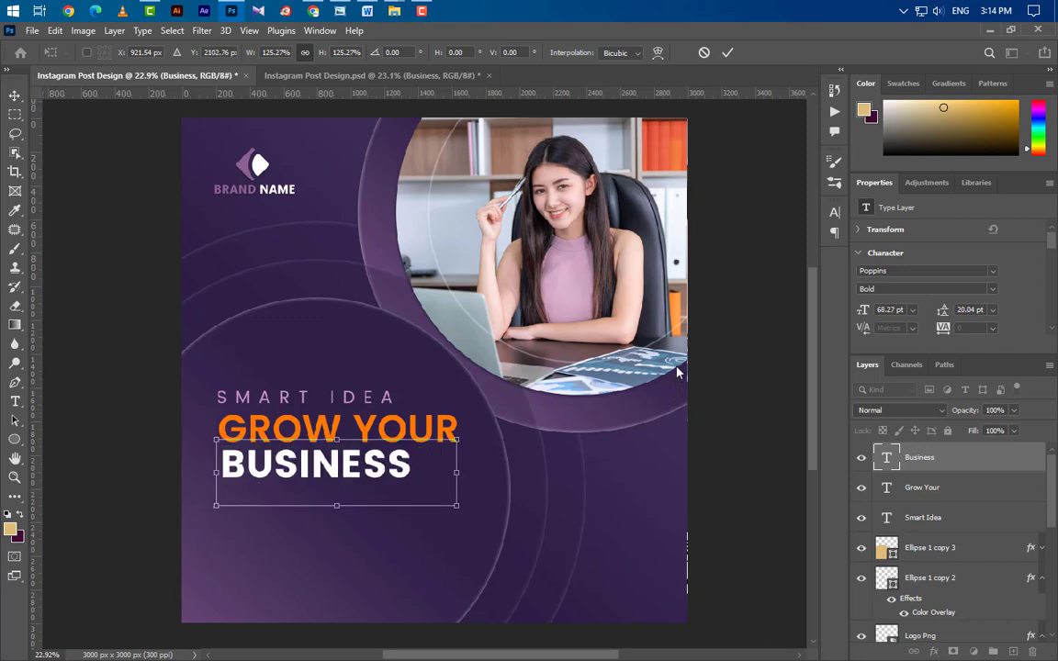
pyautogui.press('Down')
pyautogui.press('Down')
pyautogui.press('Down')
pyautogui.press('Down')
pyautogui.press('Down')
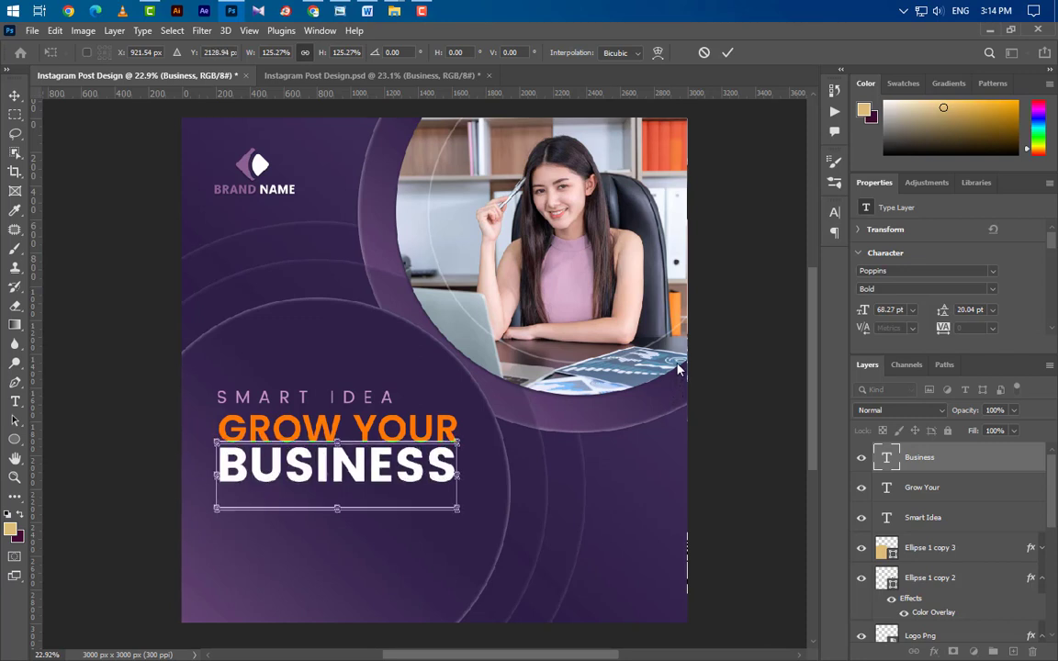
pyautogui.press('Down')
pyautogui.press('Down')
pyautogui.click(727, 53)
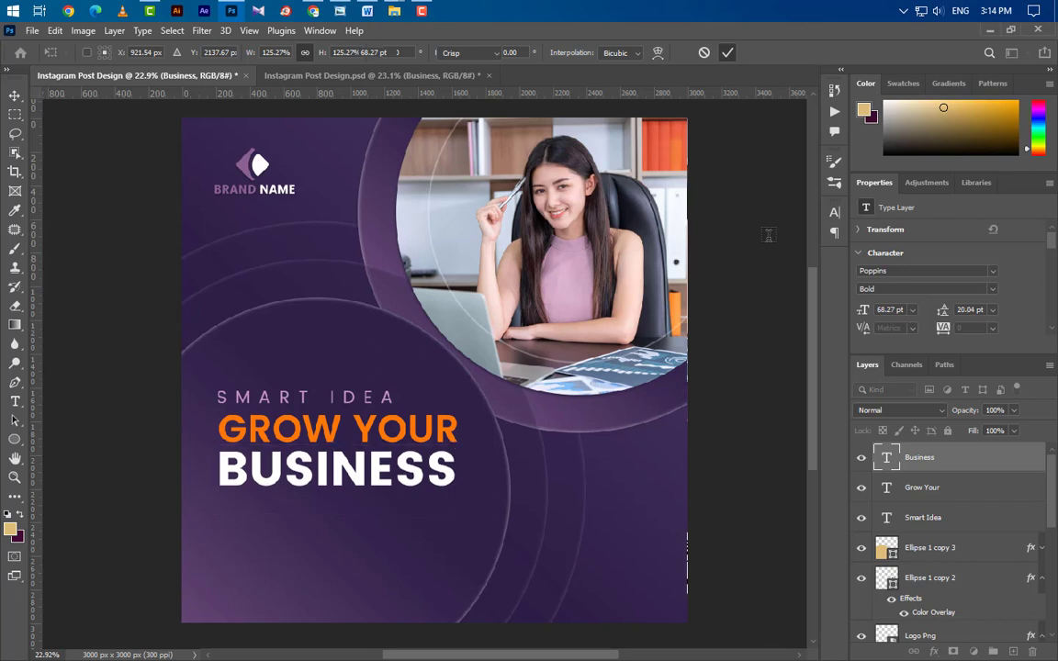
pyautogui.click(13, 94)
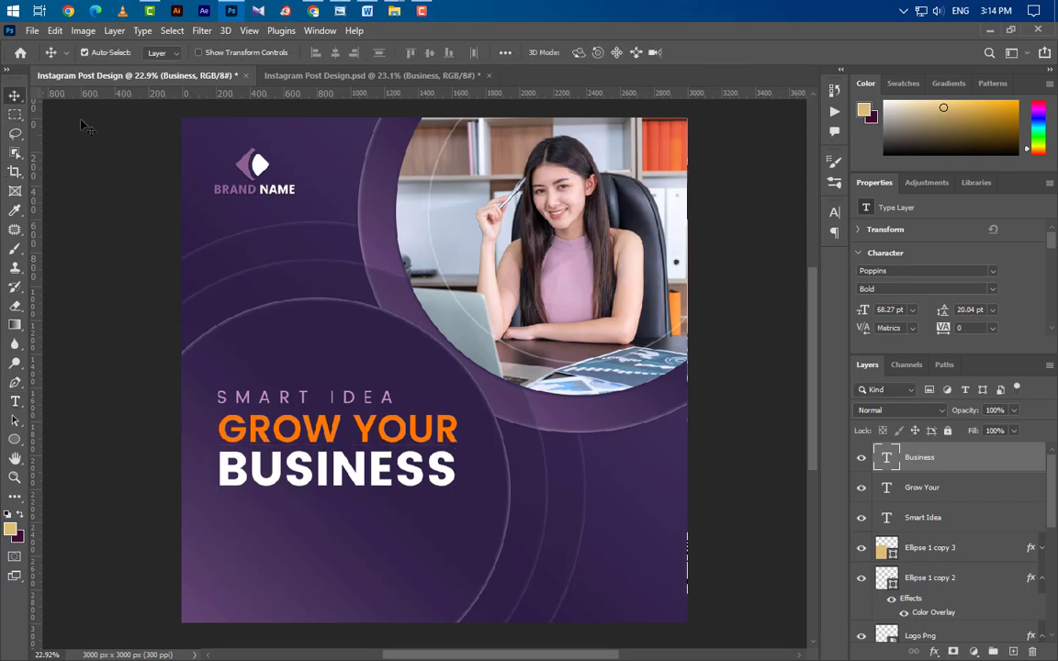
# Step: Draw a paragraph text box below BUSINESS with 15 pt text size
pyautogui.click(371, 411)
pyautogui.hotkey('shift', 'Right')
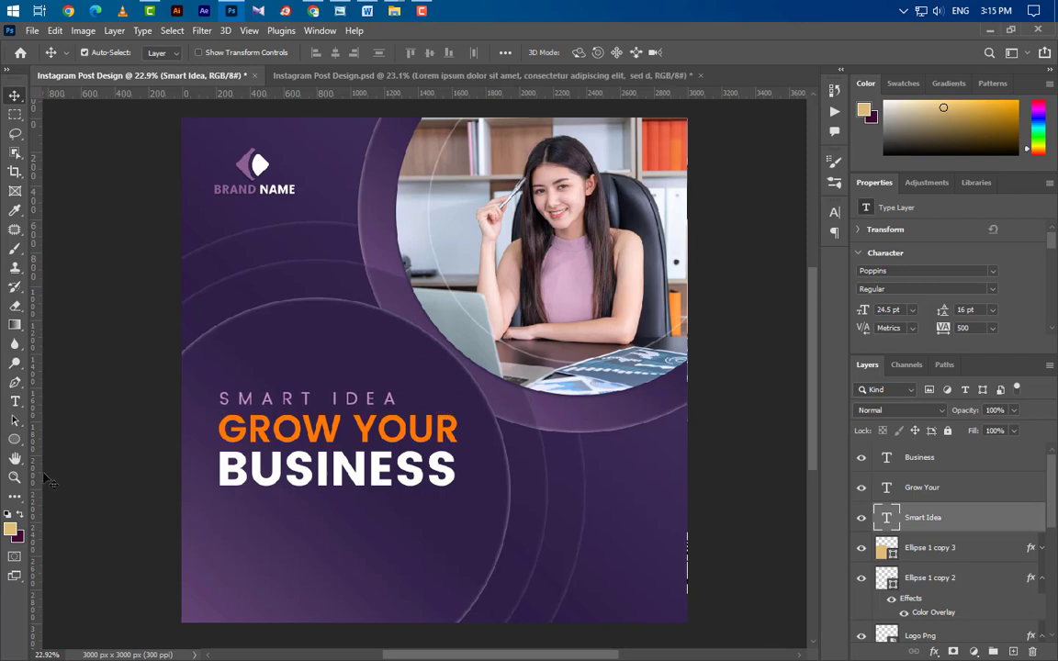
pyautogui.click(15, 401)
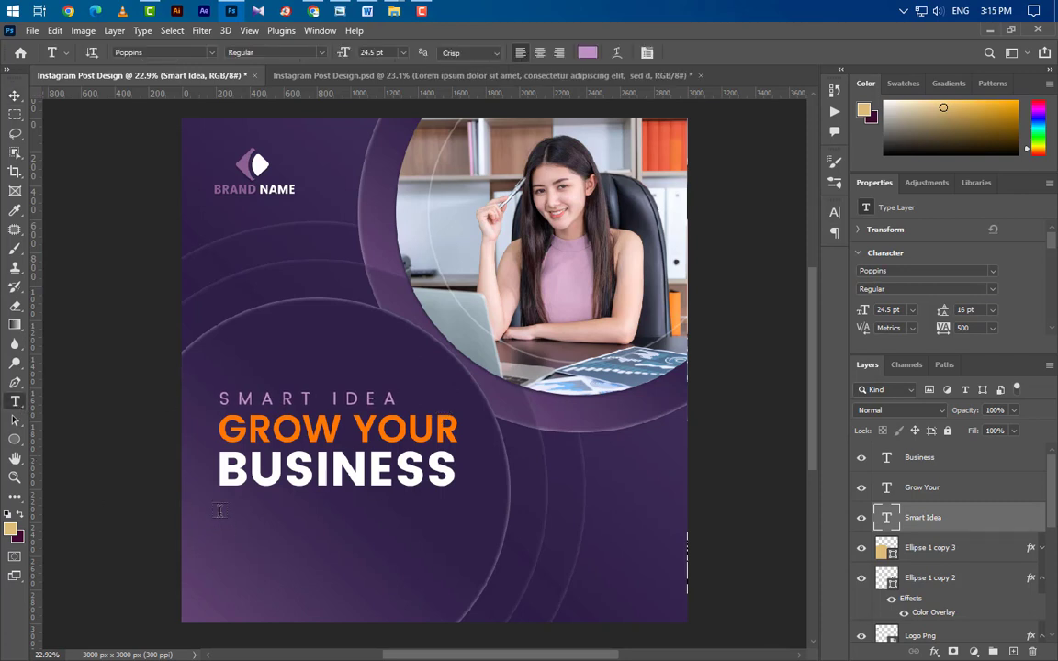
pyautogui.moveTo(220, 511); pyautogui.dragTo(558, 595)
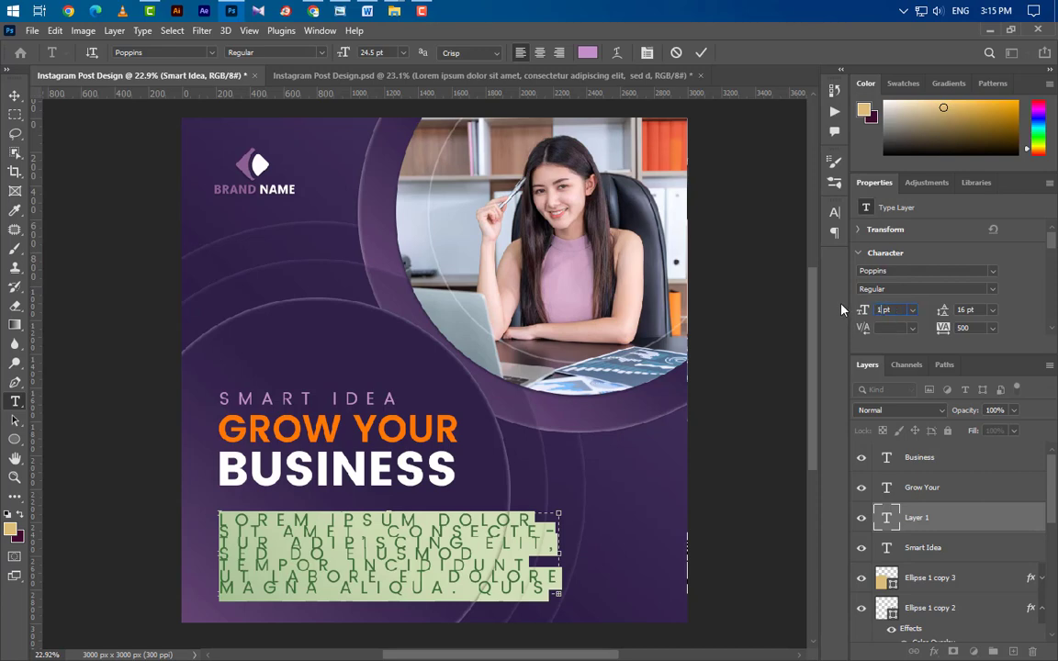
pyautogui.write('15')
pyautogui.press('Return')
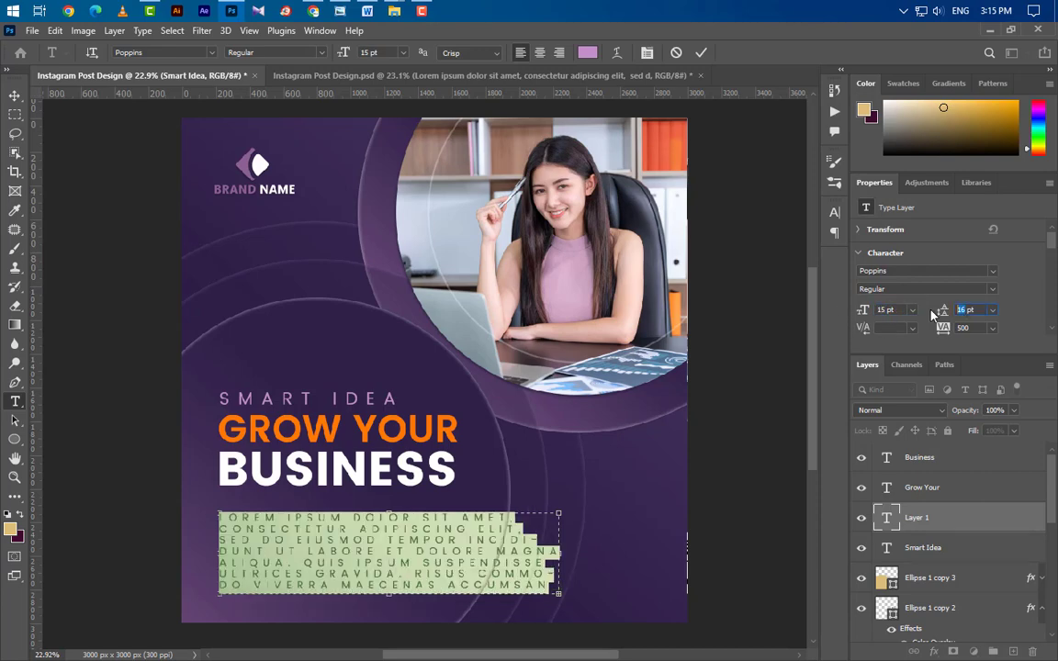
# Step: Set the paragraph's leading to 19 pt and tracking to 0
pyautogui.write('19')
pyautogui.press('Return')
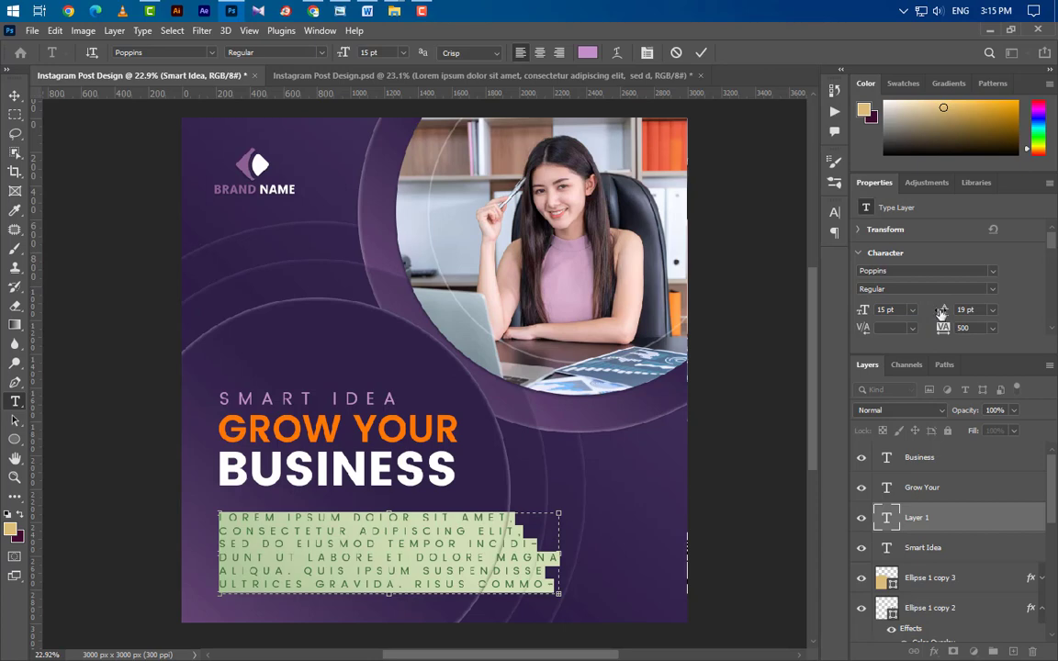
pyautogui.click(969, 328)
pyautogui.write('0')
pyautogui.press('Return')
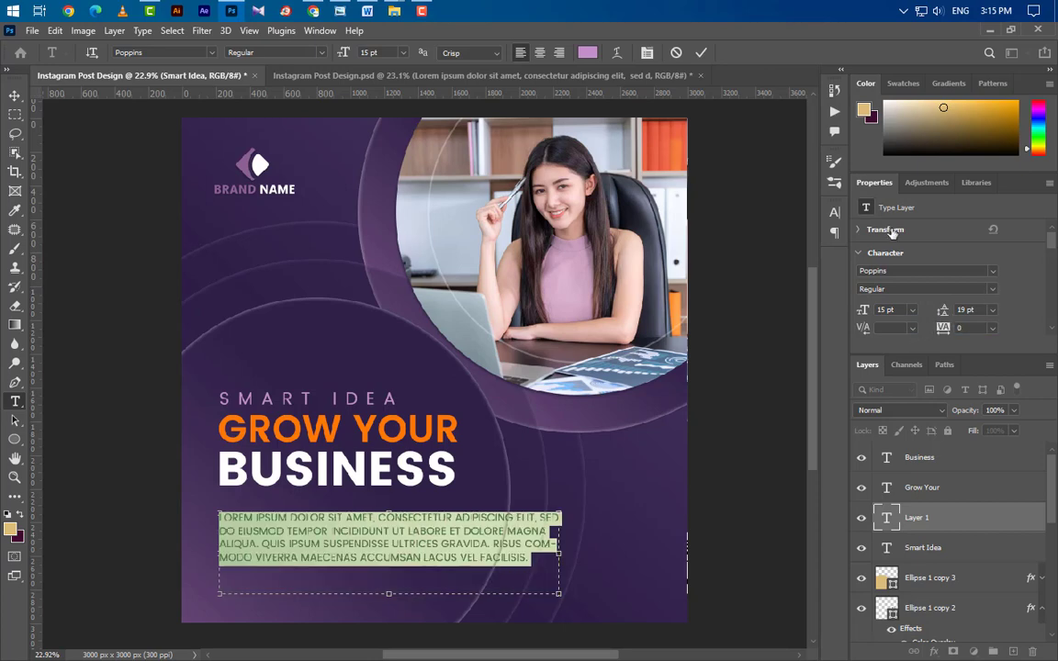
# Step: Turn off All Caps and make the Lorem ipsum paragraph white
pyautogui.click(834, 212)
pyautogui.click(713, 318)
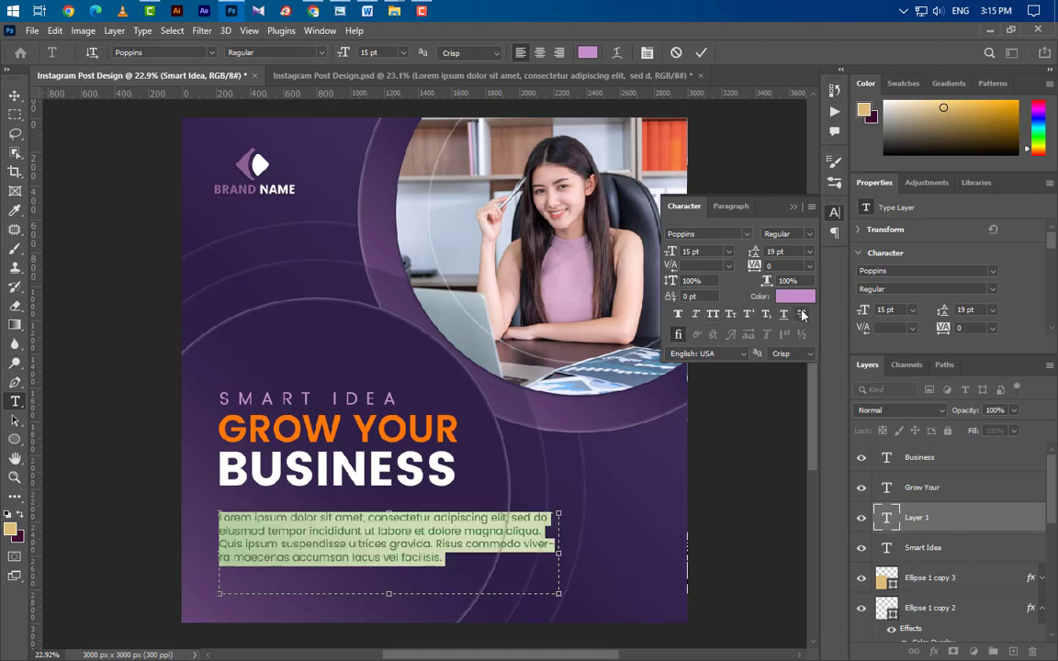
pyautogui.click(794, 296)
pyautogui.click(554, 288)
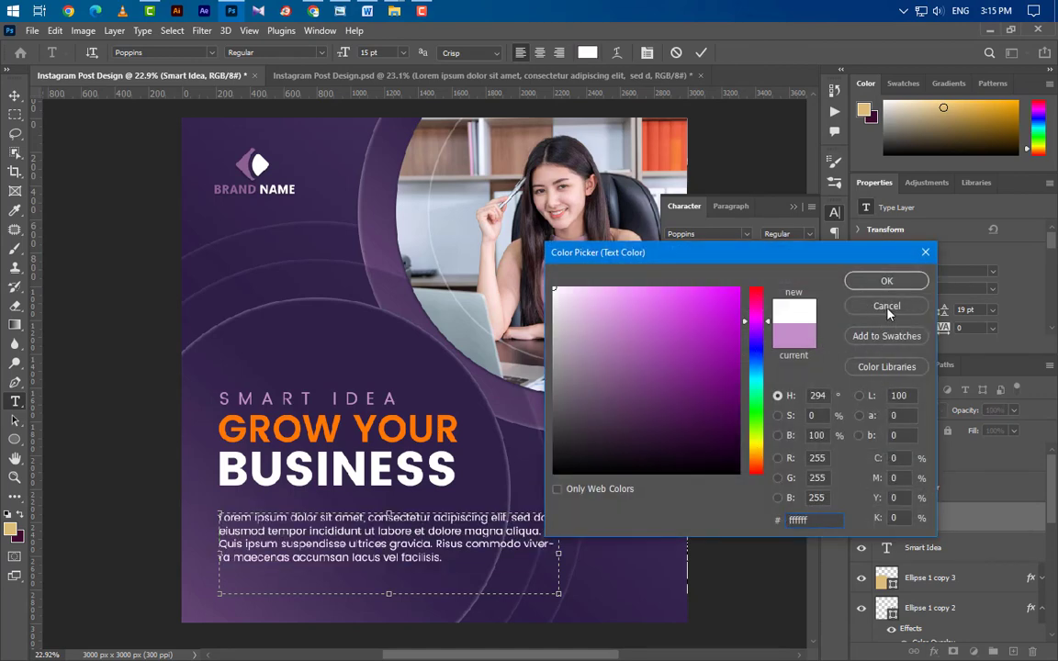
pyautogui.click(886, 281)
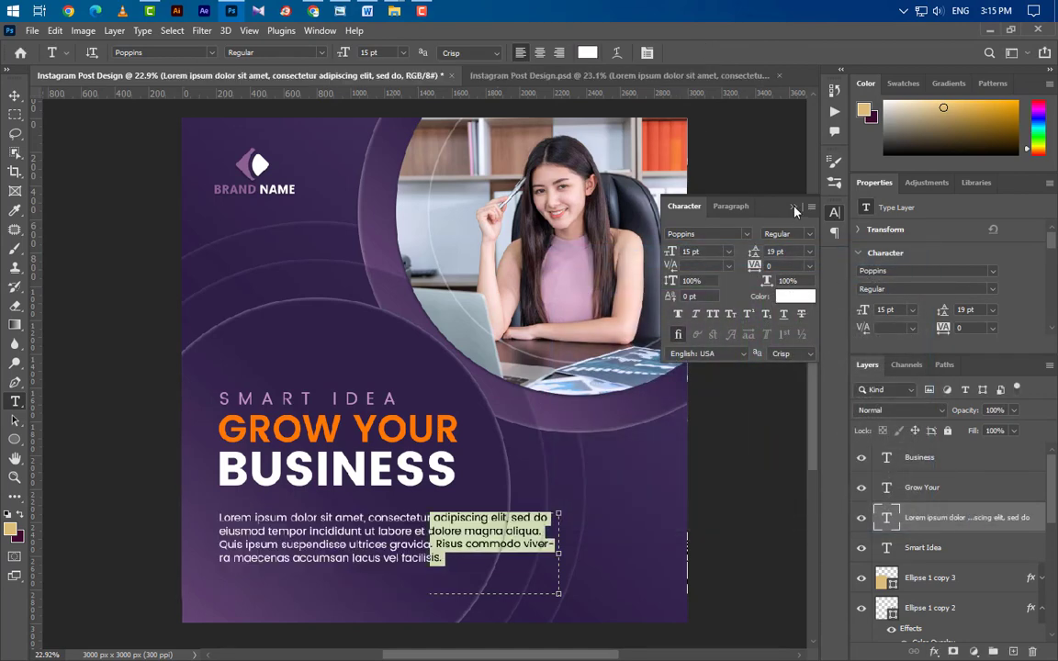
pyautogui.click(795, 208)
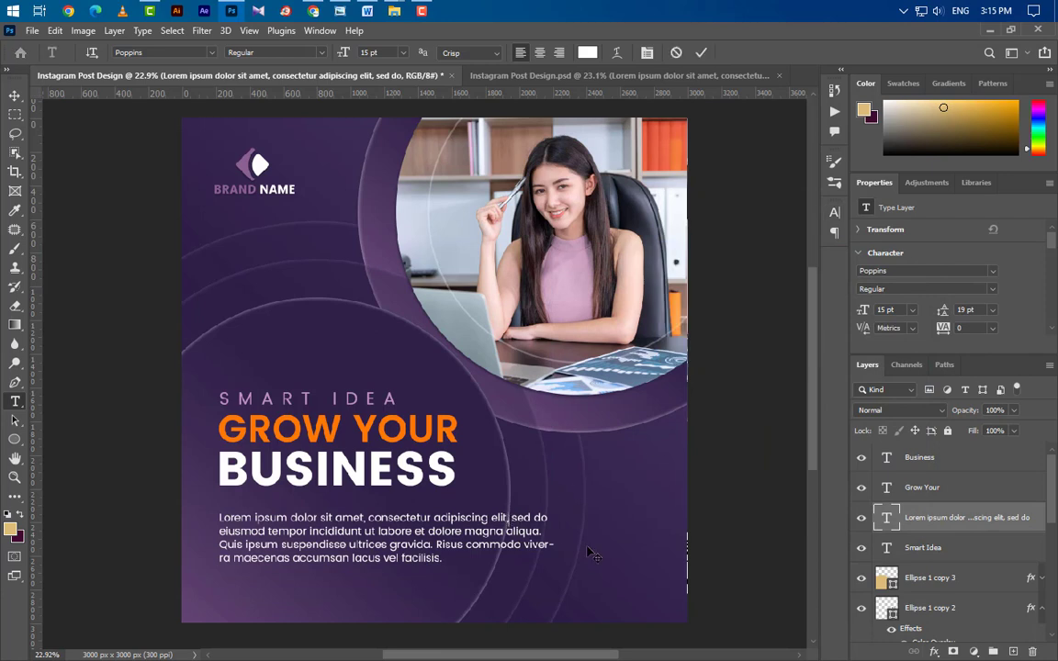
# Step: Rebreak the Lorem ipsum lines and shorten the paragraph box to three lines
pyautogui.click(508, 519)
pyautogui.press('Return')
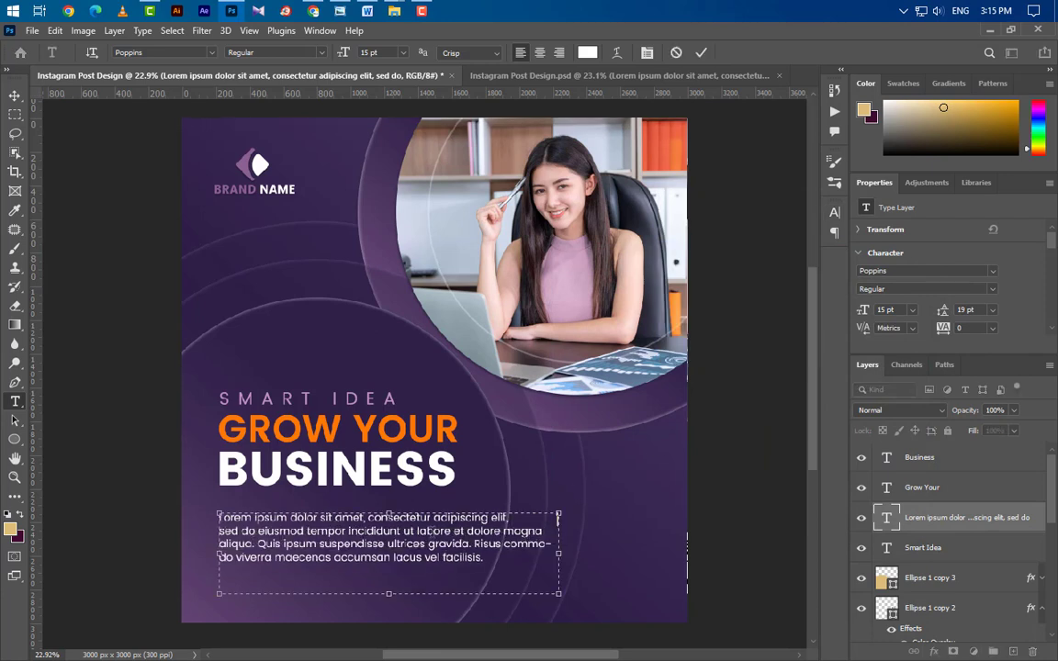
pyautogui.click(416, 531)
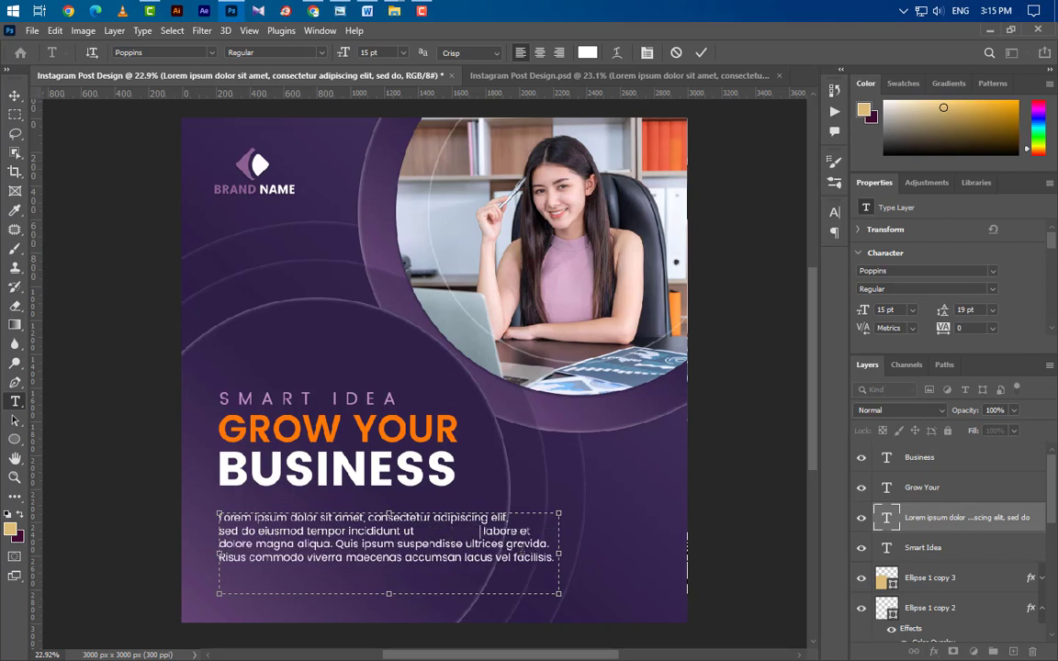
pyautogui.click(448, 544)
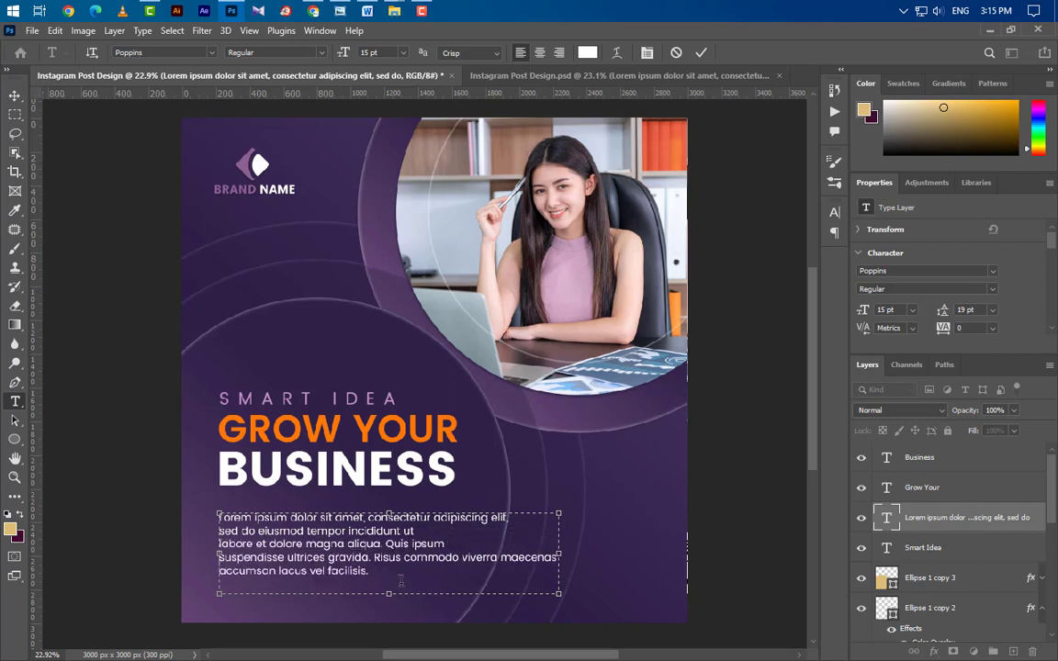
pyautogui.moveTo(389, 593); pyautogui.dragTo(390, 555)
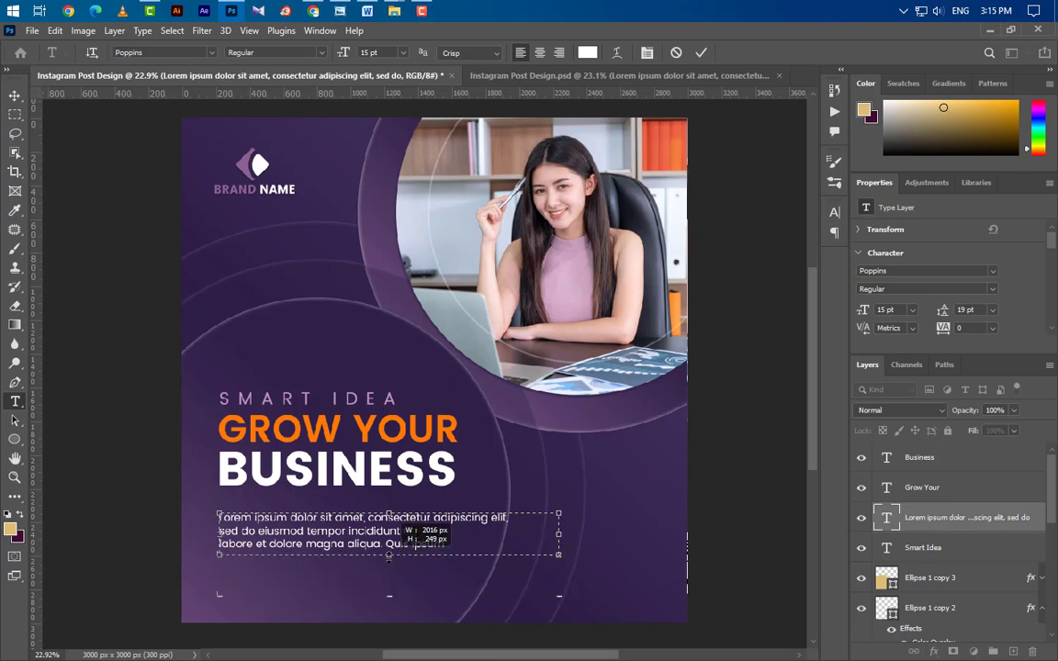
pyautogui.click(696, 282)
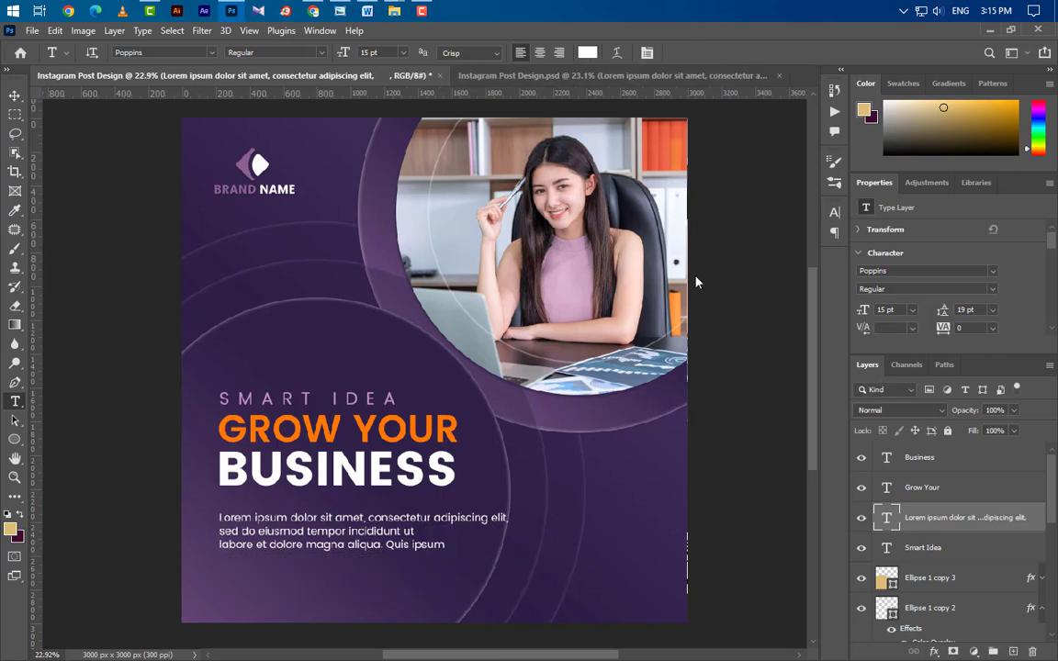
# Step: Nudge the body paragraph upward
pyautogui.click(15, 95)
pyautogui.hotkey('shift', 'Up')
pyautogui.hotkey('shift', 'Up')
pyautogui.hotkey('shift', 'Up')
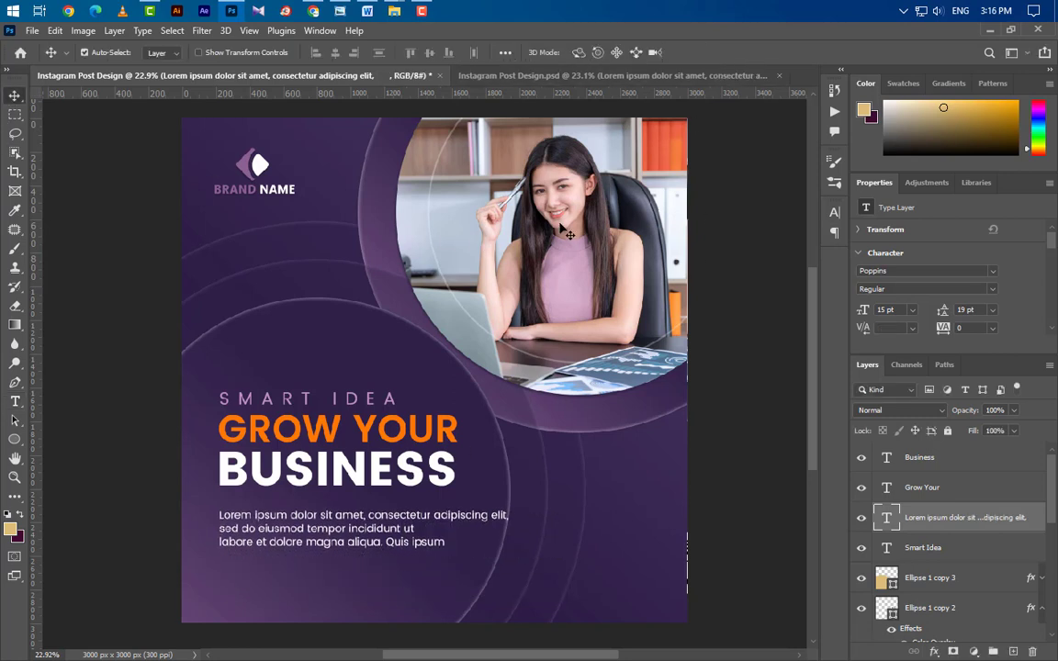
pyautogui.hotkey('shift', 'Up')
pyautogui.hotkey('shift', 'Up')
pyautogui.hotkey('shift', 'Up')
pyautogui.hotkey('shift', 'Up')
pyautogui.hotkey('shift', 'Up')
pyautogui.hotkey('shift', 'Up')
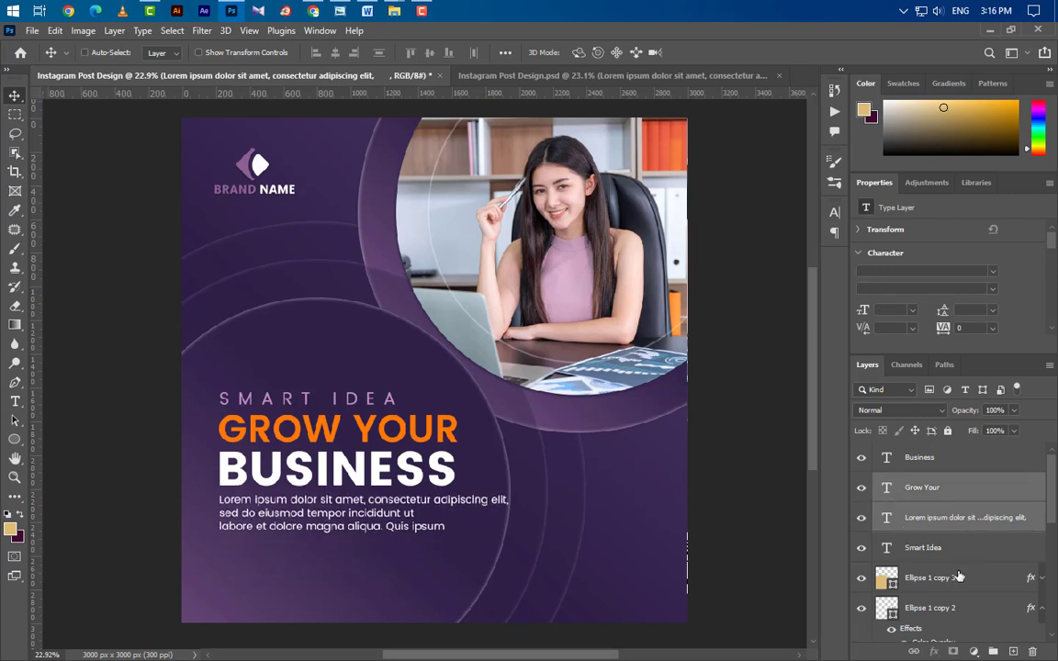
# Step: Shift the four text layers left, group them as Group 1, and add Layer 1
pyautogui.keyDown('shift'); pyautogui.click(928, 457); pyautogui.keyUp('shift')
pyautogui.keyDown('shift'); pyautogui.click(975, 551); pyautogui.keyUp('shift')
pyautogui.press('ctrl')
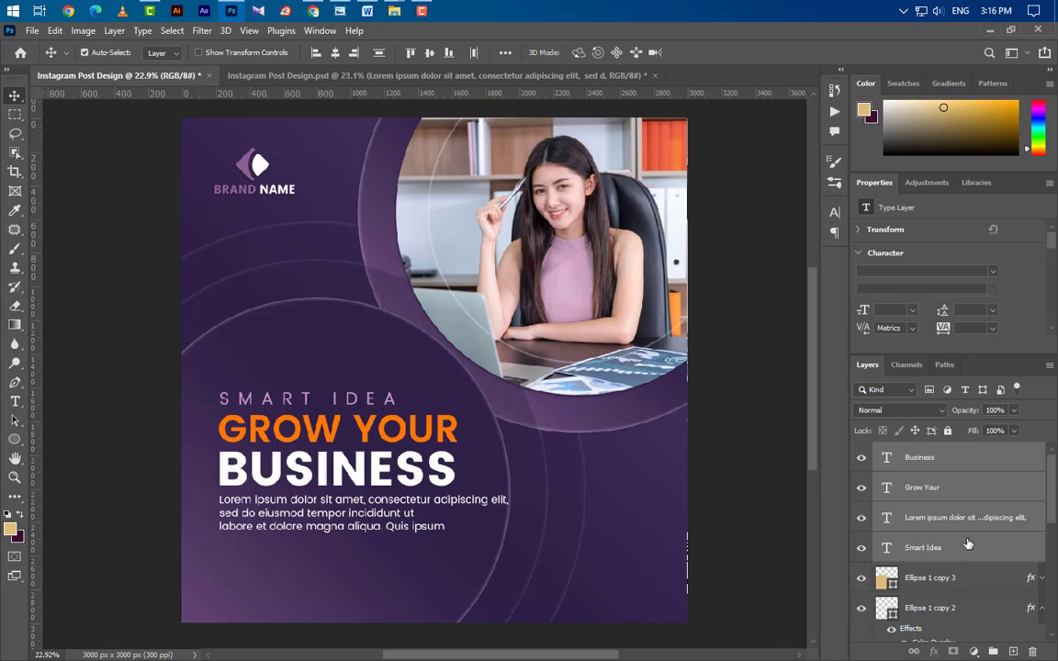
pyautogui.hotkey('shift', 'Left')
pyautogui.hotkey('shift', 'Left')
pyautogui.hotkey('shift', 'Left')
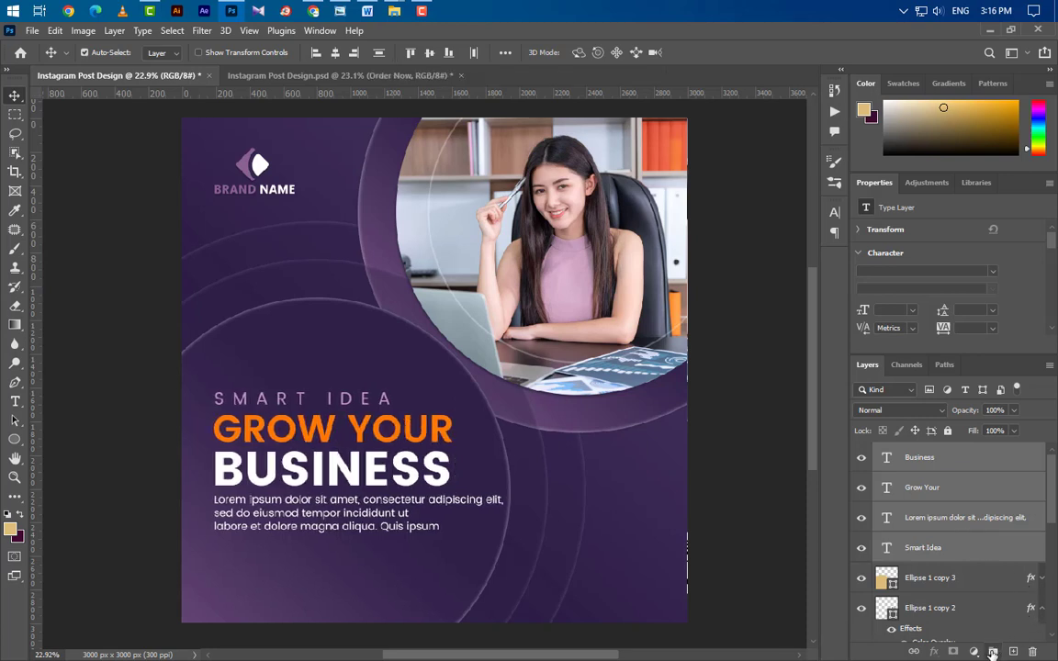
pyautogui.click(992, 651)
pyautogui.click(1014, 652)
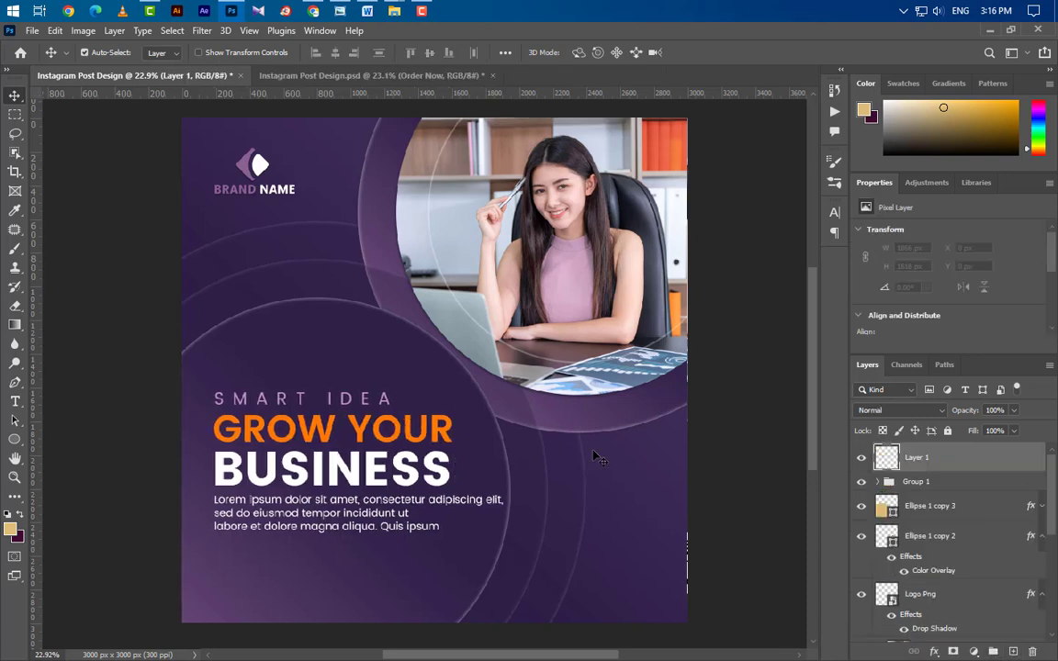
# Step: Draw a tan rectangle below the paragraph, 555 × 180 px with 90 px corner radius
pyautogui.click(15, 439)
pyautogui.click(56, 395)
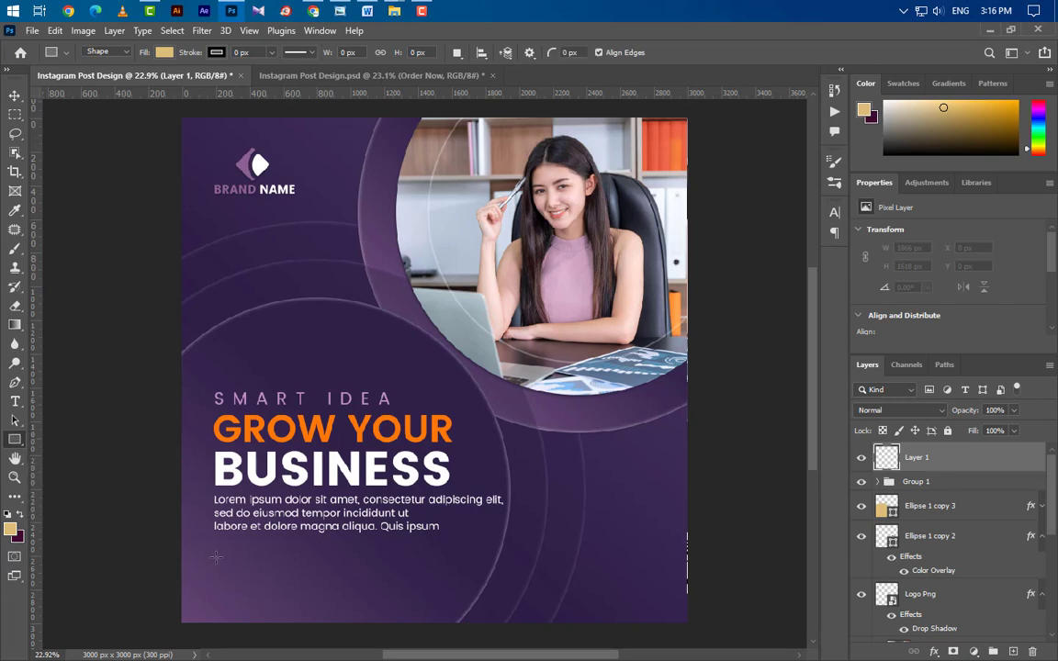
pyautogui.moveTo(213, 552); pyautogui.dragTo(334, 584)
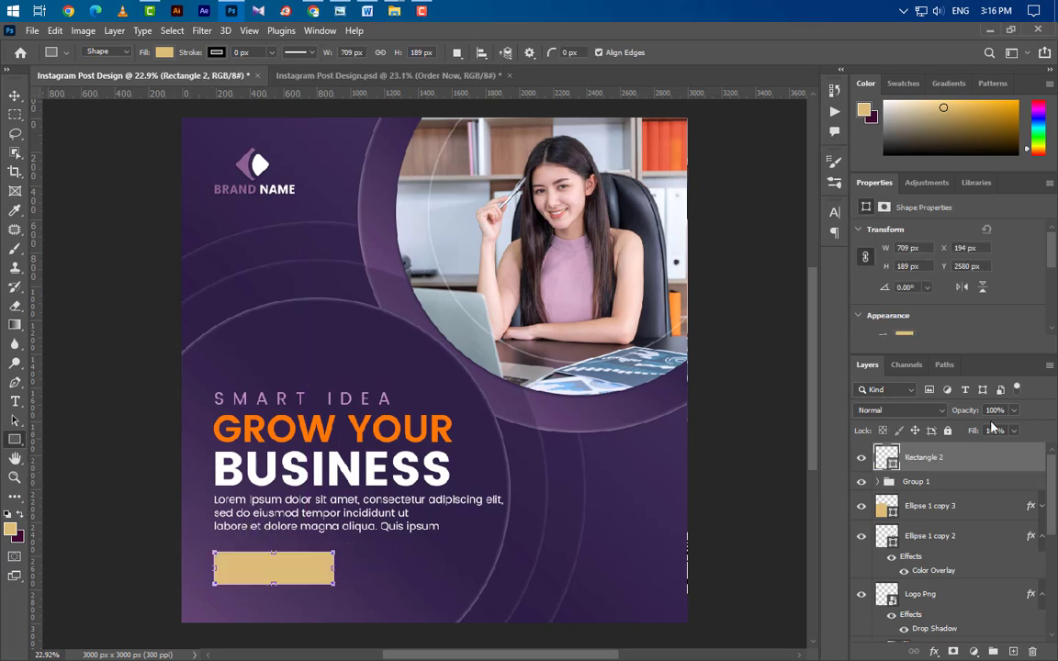
pyautogui.click(912, 248)
pyautogui.write('555')
pyautogui.press('Return')
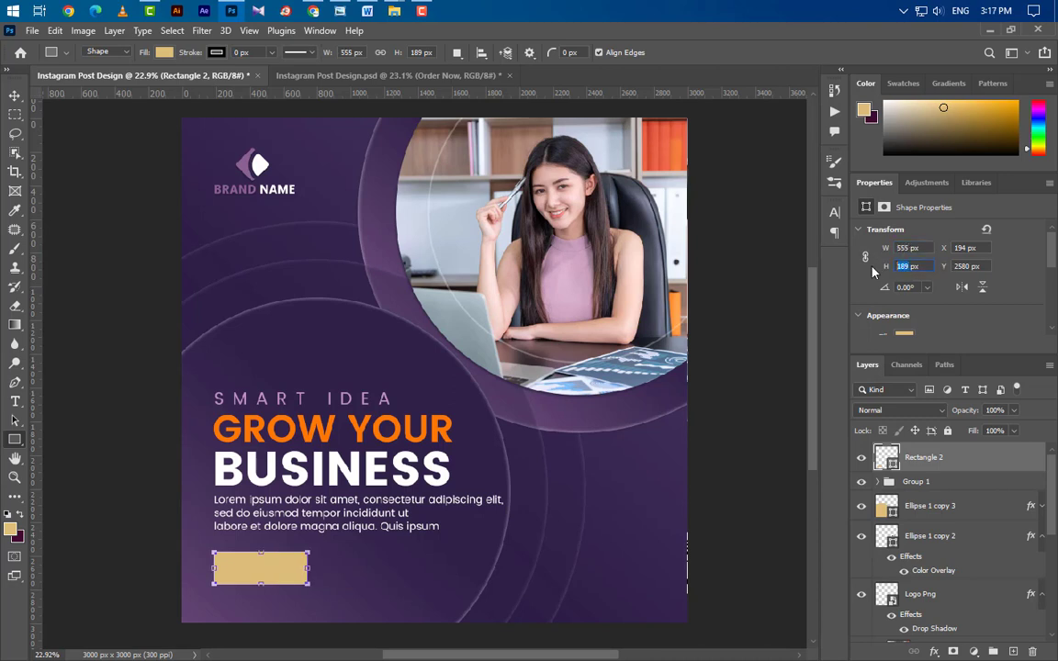
pyautogui.write('180')
pyautogui.press('Return')
pyautogui.scroll(-3, 874, 272)
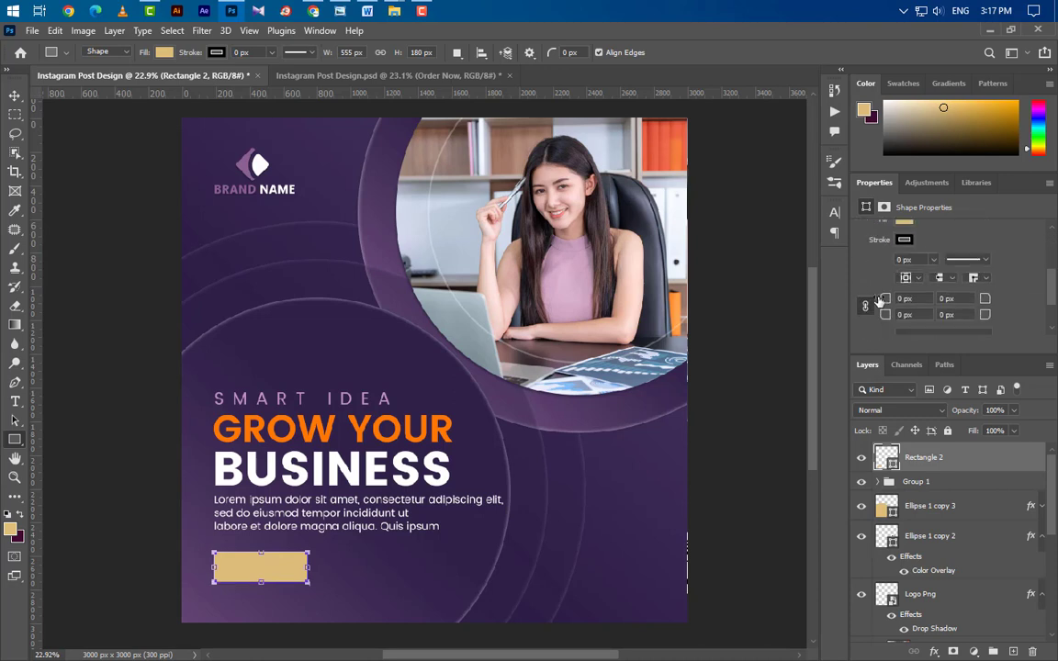
pyautogui.moveTo(880, 301); pyautogui.dragTo(1055, 302)
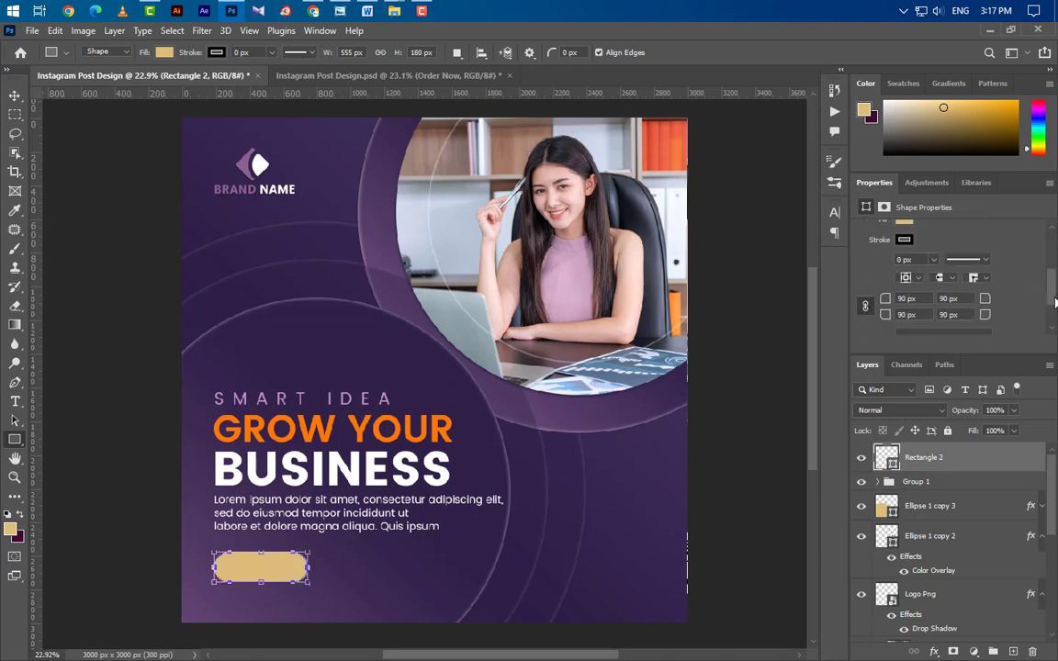
# Step: Add a dark purple-to-pink gradient overlay to the pill, adjusting its angle and scale
pyautogui.doubleClick(990, 457)
pyautogui.click(577, 364)
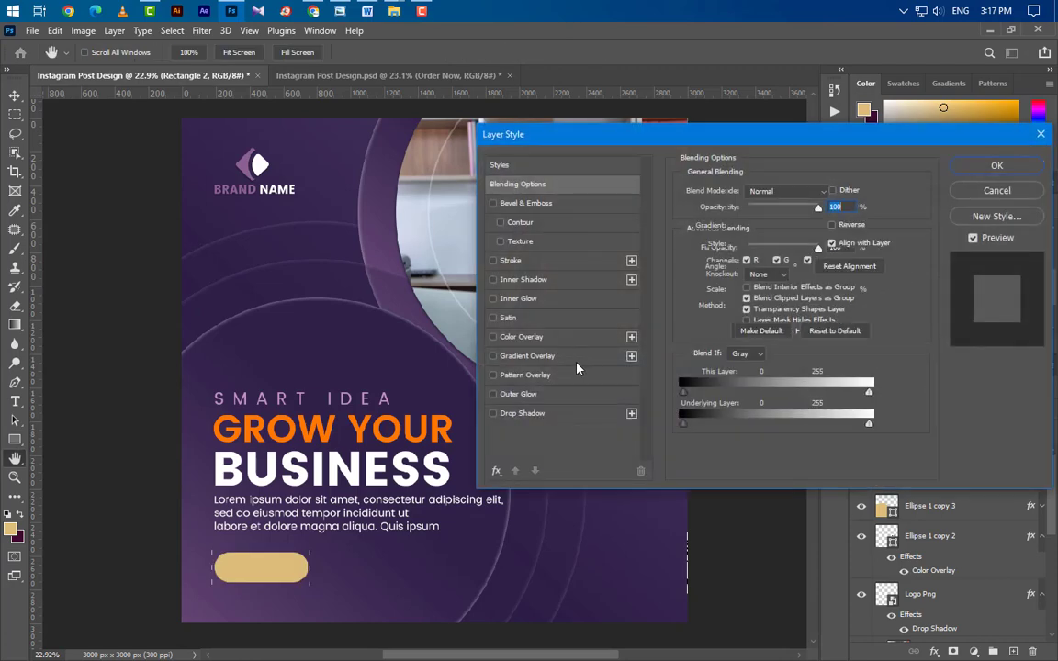
pyautogui.click(793, 231)
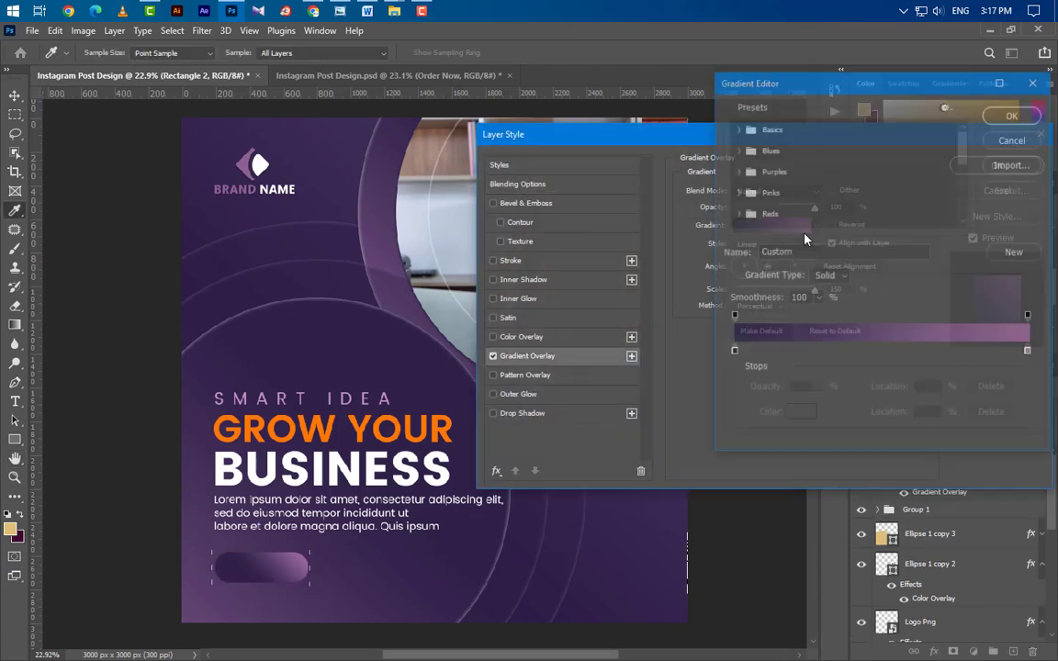
pyautogui.doubleClick(733, 353)
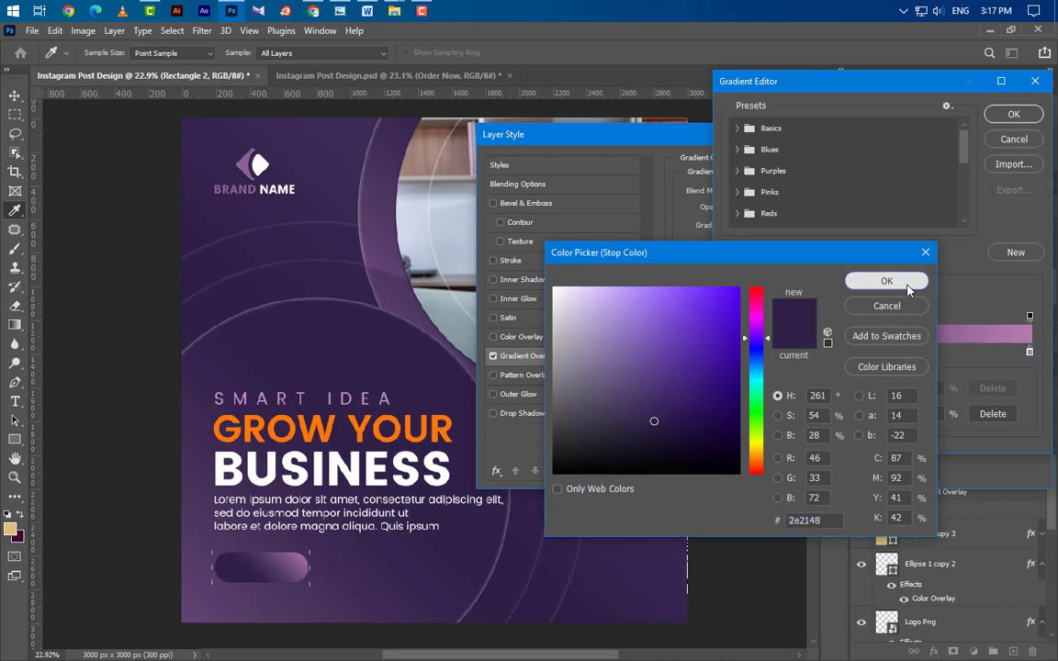
pyautogui.click(887, 280)
pyautogui.click(1029, 353)
pyautogui.doubleClick(1029, 354)
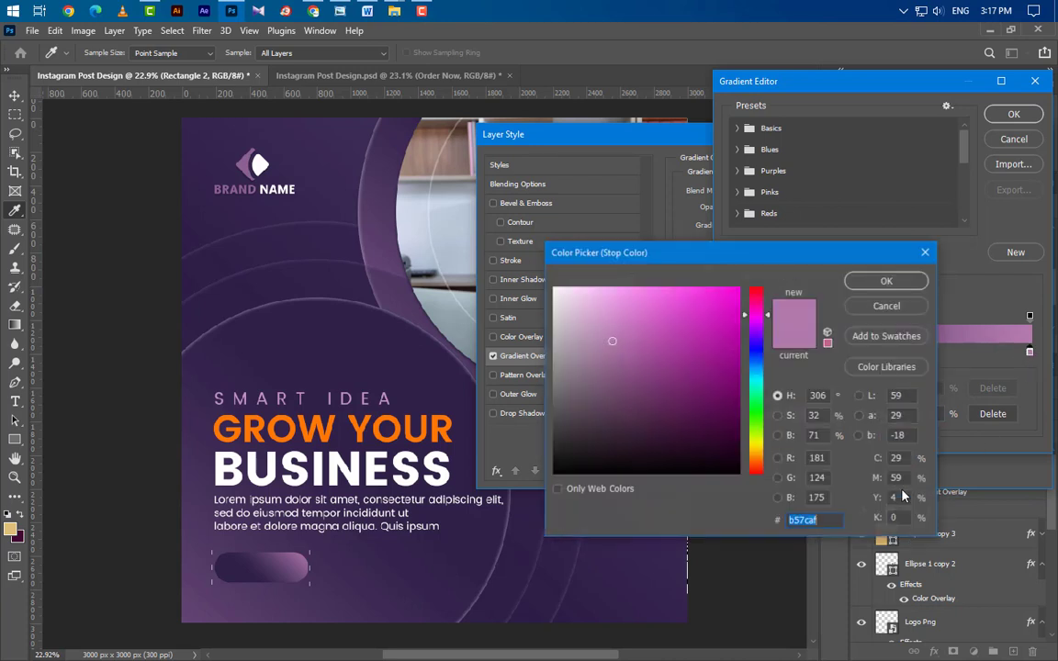
pyautogui.click(886, 280)
pyautogui.click(1013, 114)
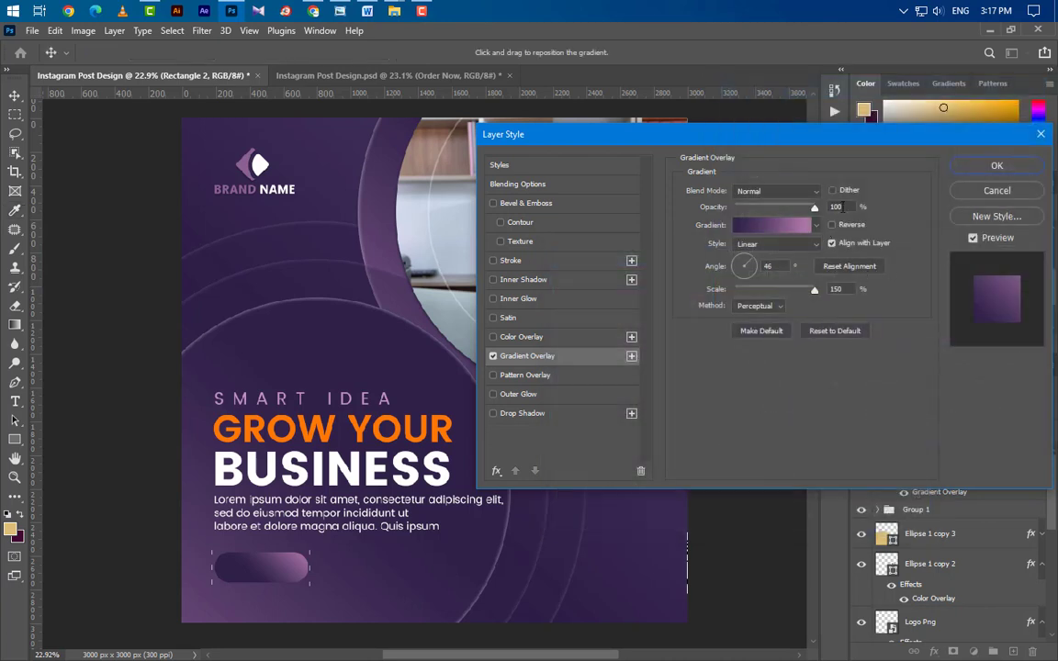
pyautogui.doubleClick(768, 265)
pyautogui.doubleClick(835, 289)
# Step: Add a white 15% Screen inner glow to the pill
pyautogui.click(550, 299)
pyautogui.click(792, 193)
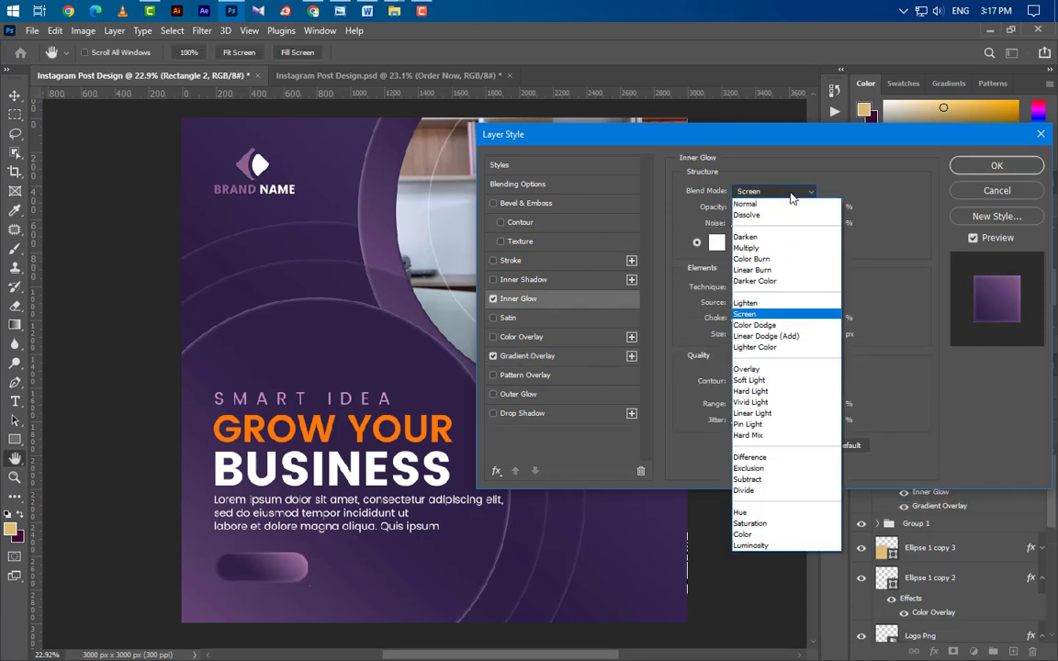
pyautogui.click(791, 193)
pyautogui.doubleClick(832, 206)
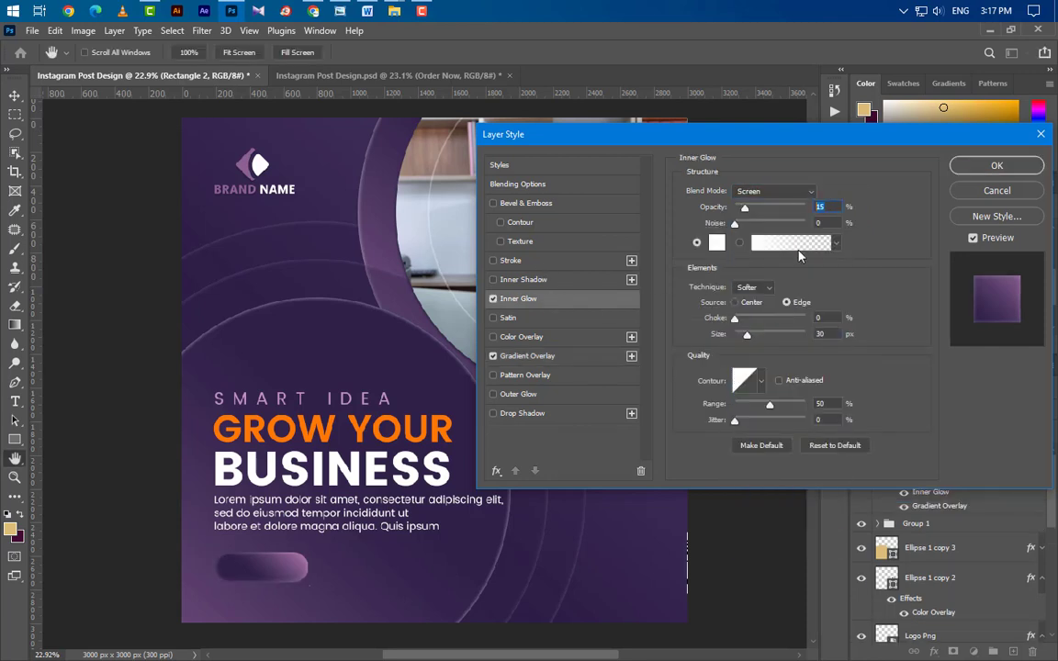
pyautogui.doubleClick(801, 404)
# Step: Add a 75% dark purple drop shadow and apply the layer styles
pyautogui.click(584, 418)
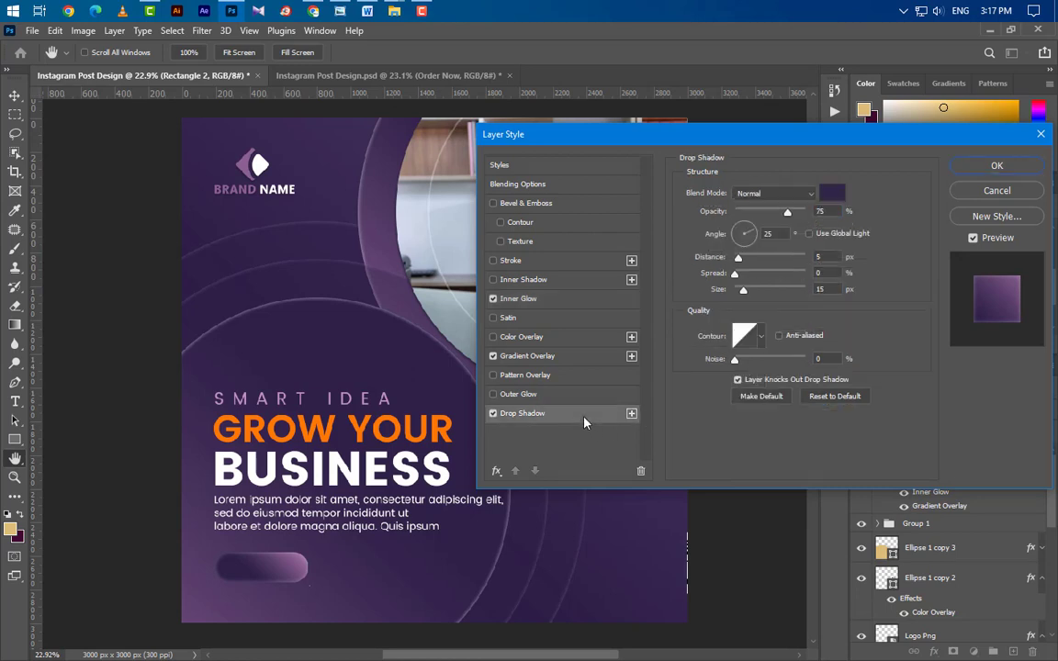
pyautogui.doubleClick(821, 212)
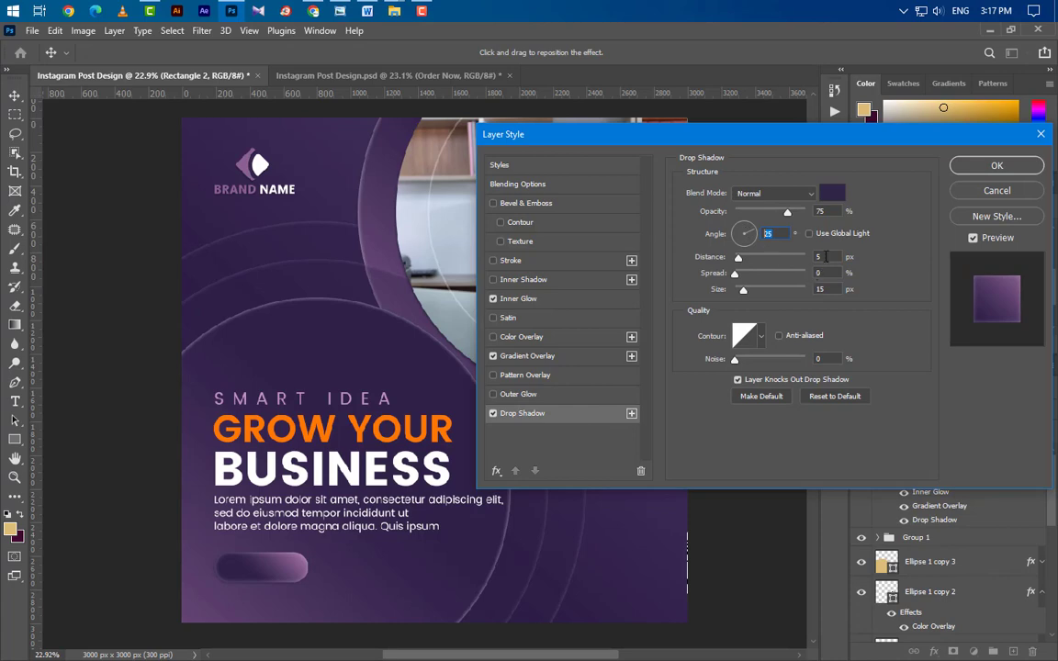
pyautogui.press('Tab')
pyautogui.press('Tab')
pyautogui.press('Tab')
pyautogui.click(834, 192)
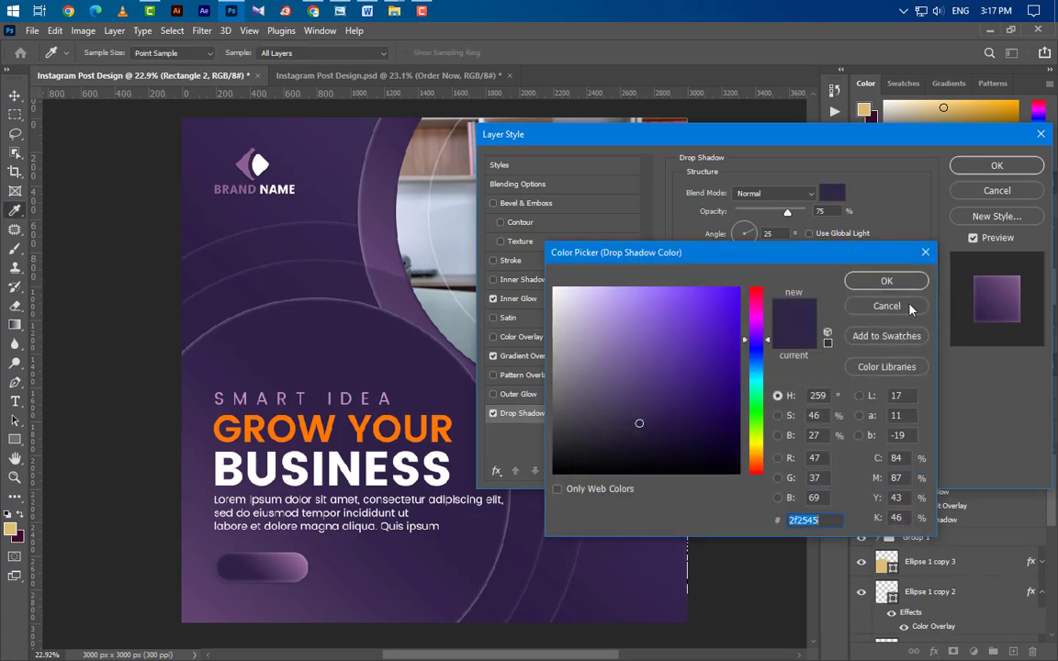
pyautogui.click(919, 279)
pyautogui.click(1001, 165)
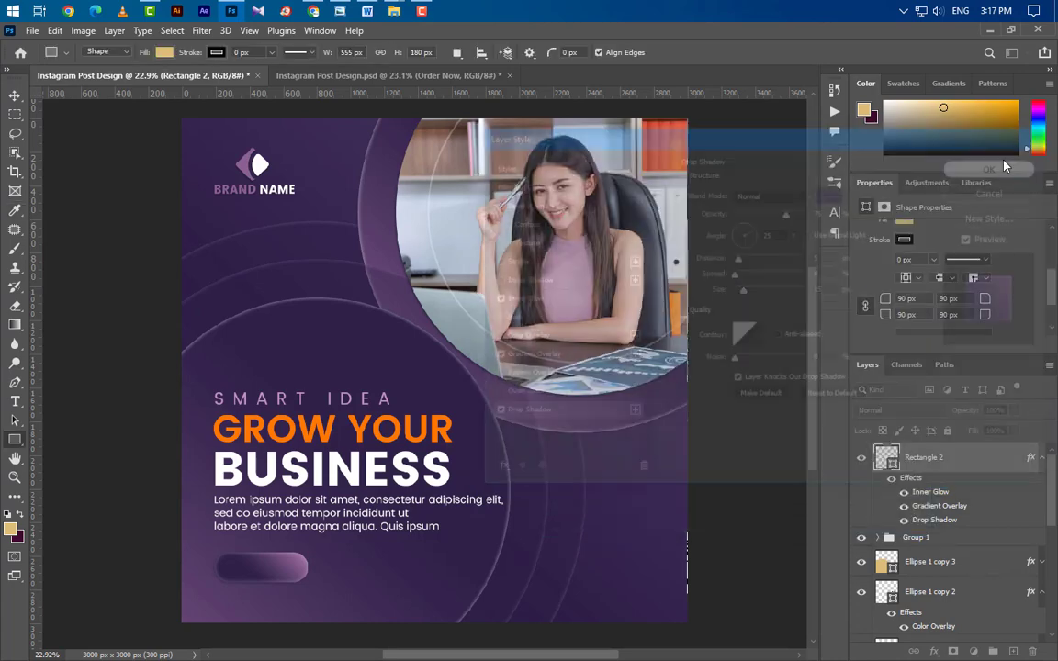
pyautogui.click(1014, 650)
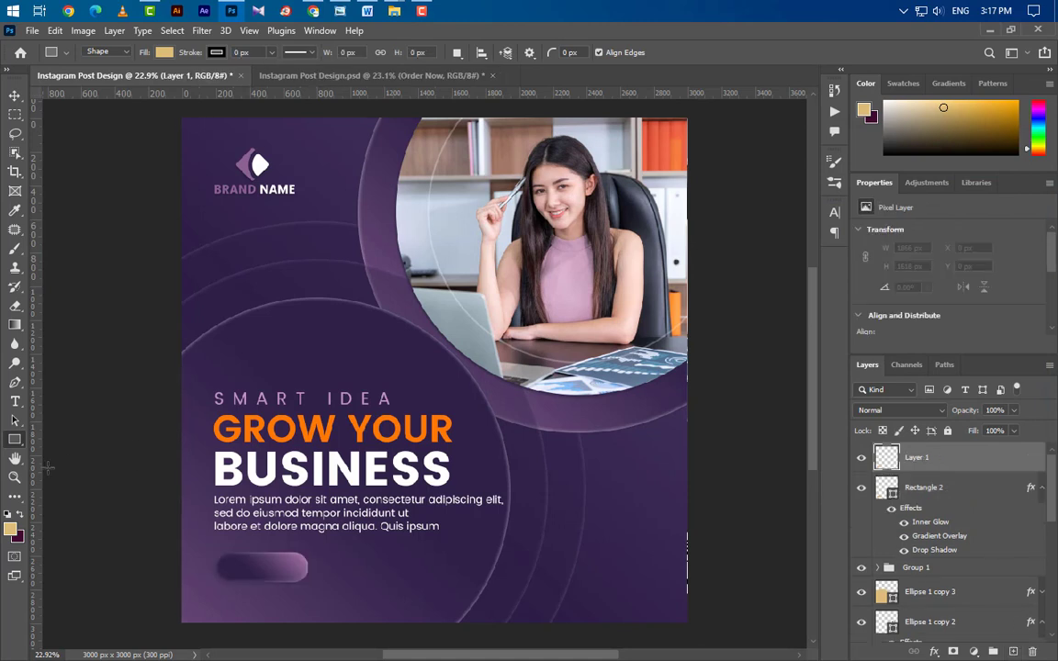
# Step: Type white, centred 'Order Now' text on the button
pyautogui.click(16, 402)
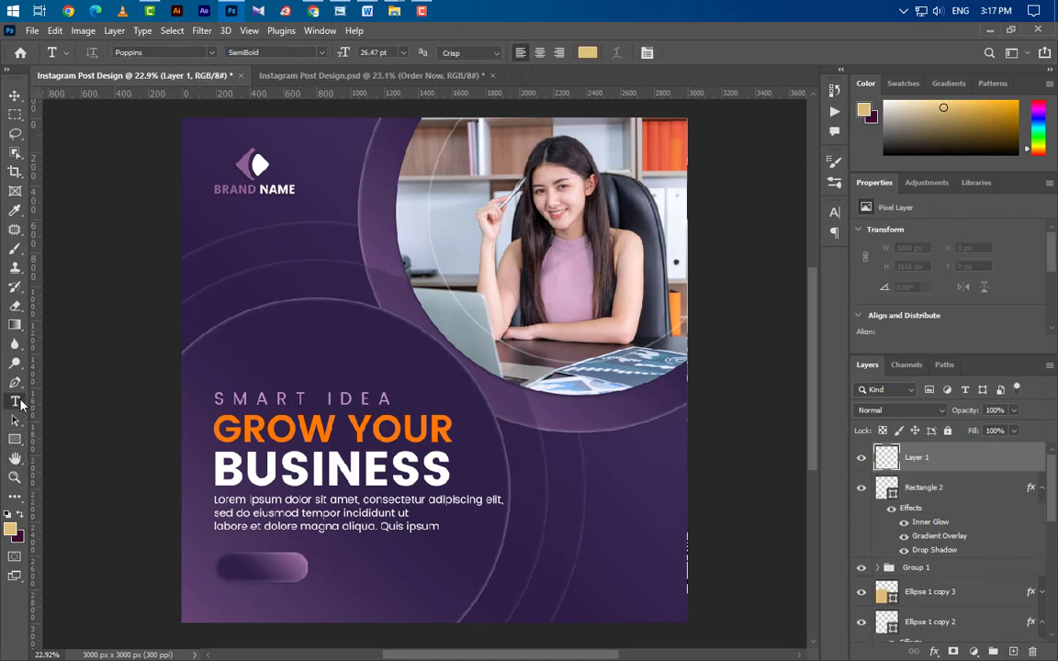
pyautogui.click(304, 472)
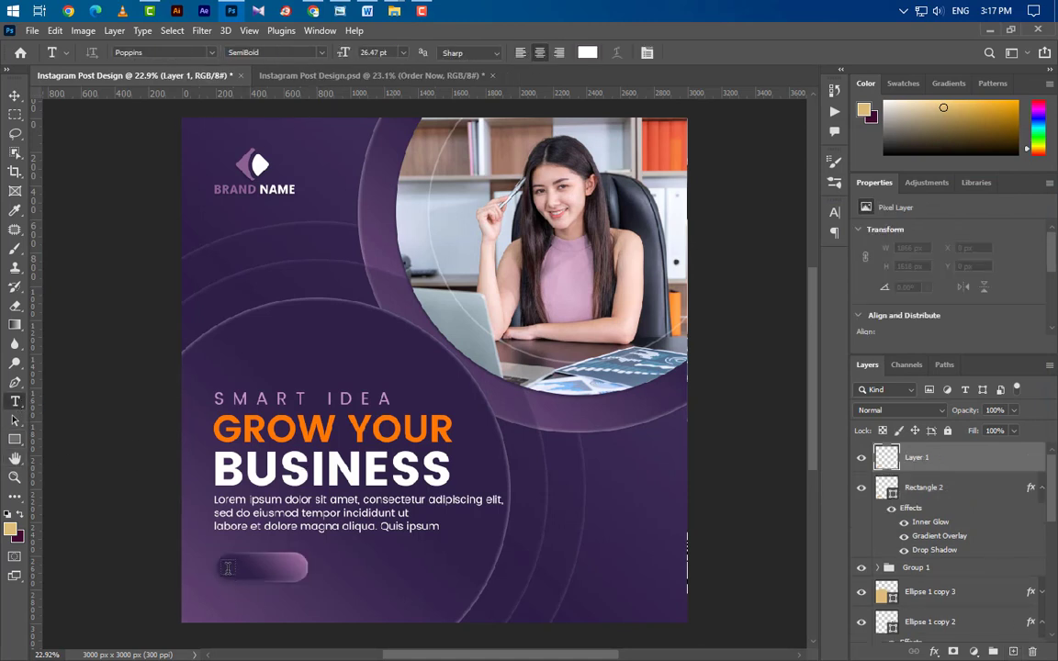
pyautogui.click(228, 567)
pyautogui.write('O')
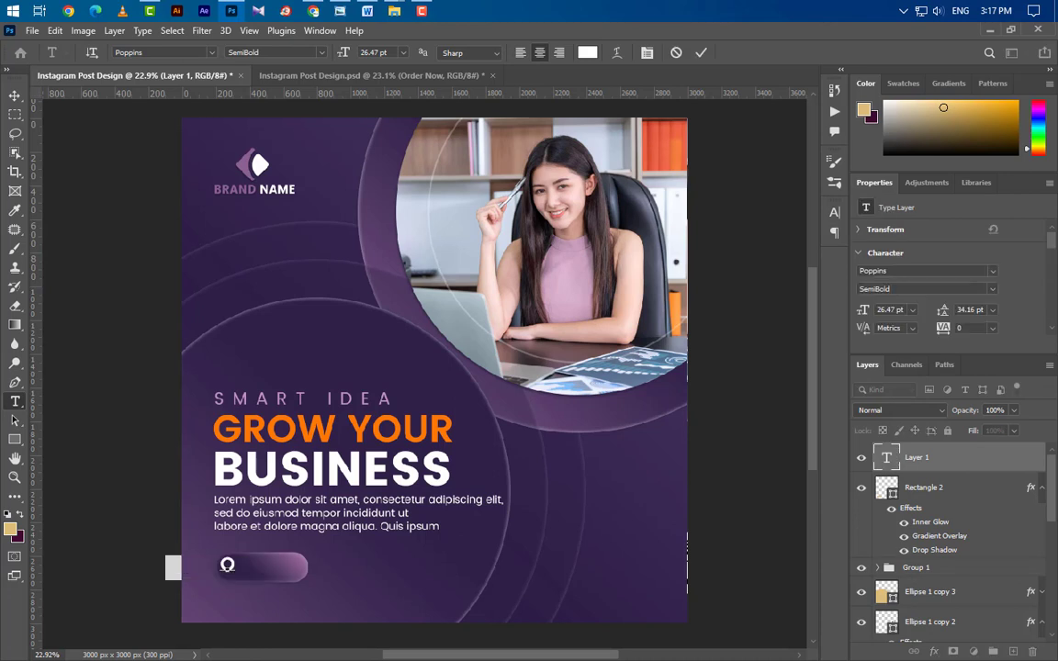
pyautogui.write('rder N')
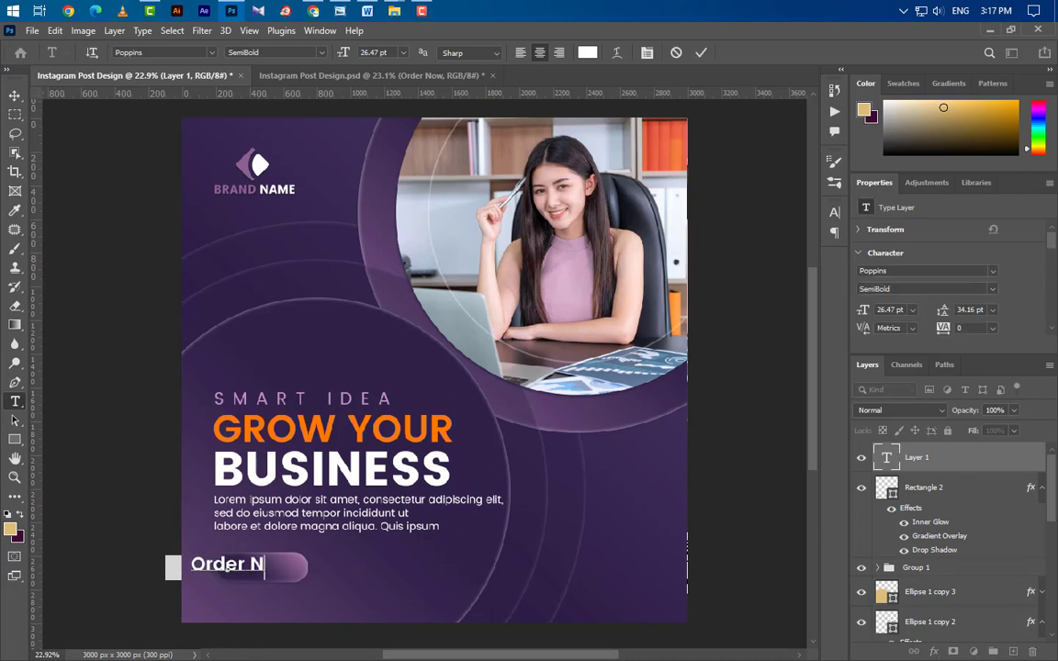
pyautogui.write('ow')
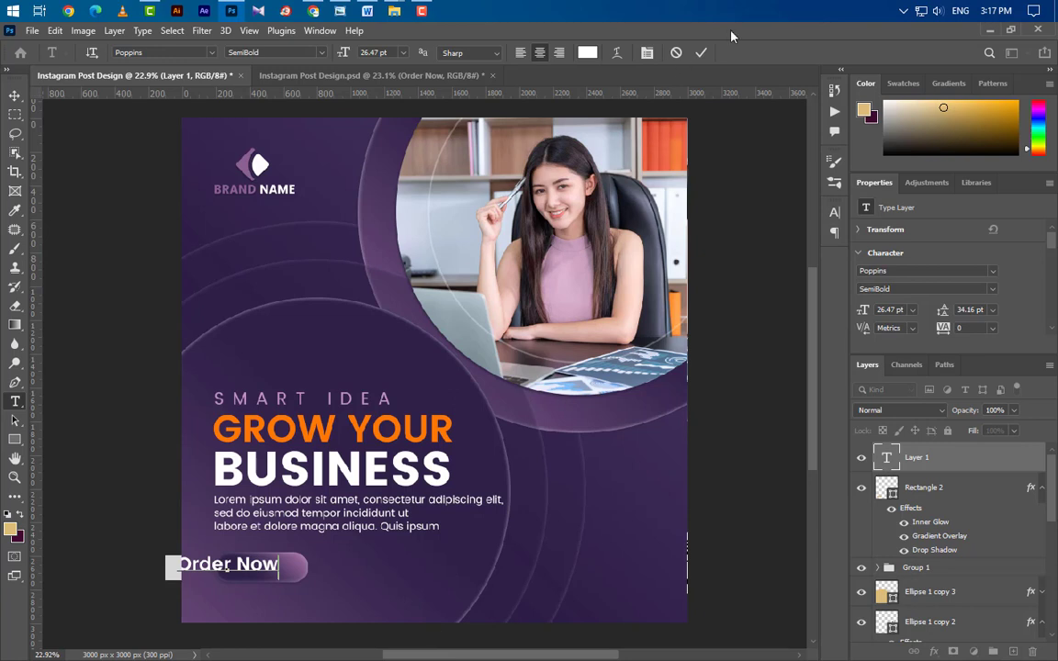
pyautogui.click(700, 53)
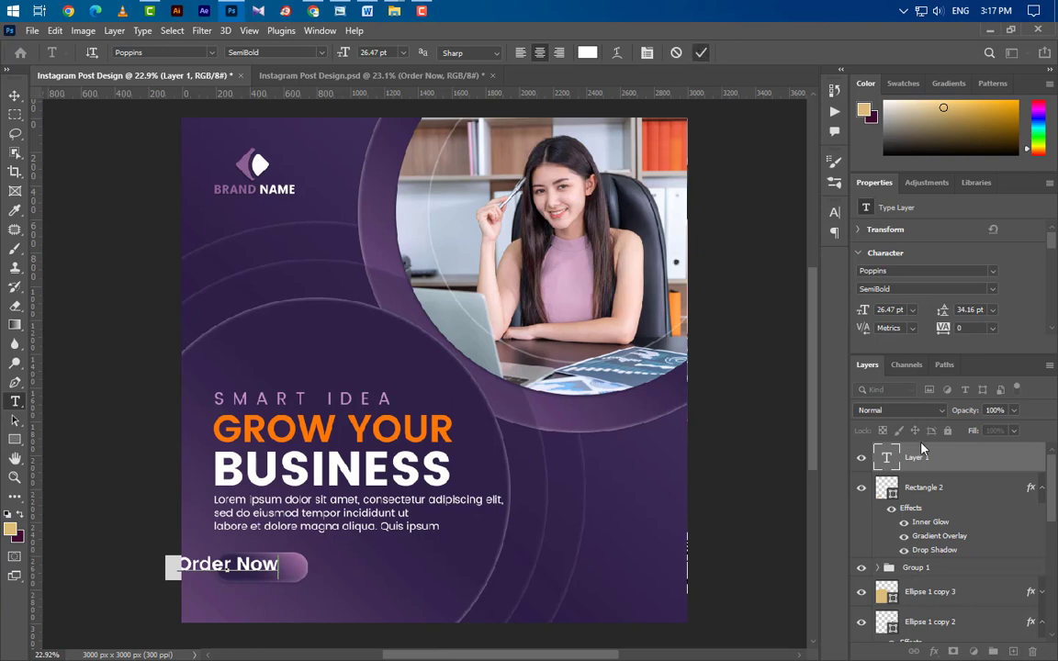
# Step: Resize the Order Now text to 19.5 pt and centre it on the button
pyautogui.click(893, 310)
pyautogui.write('19')
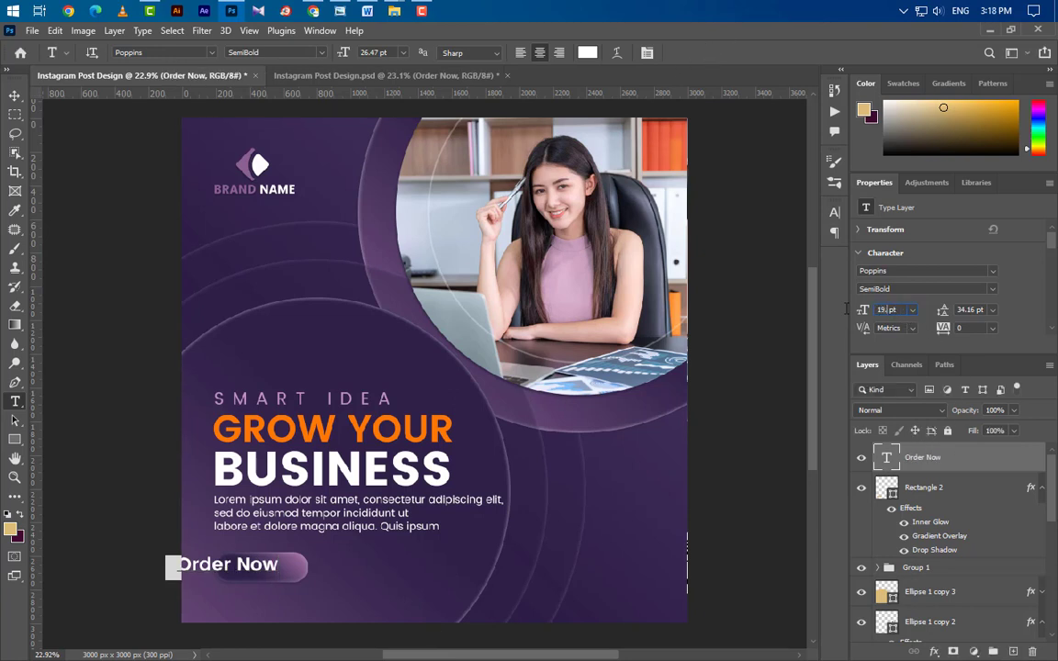
pyautogui.press('Return')
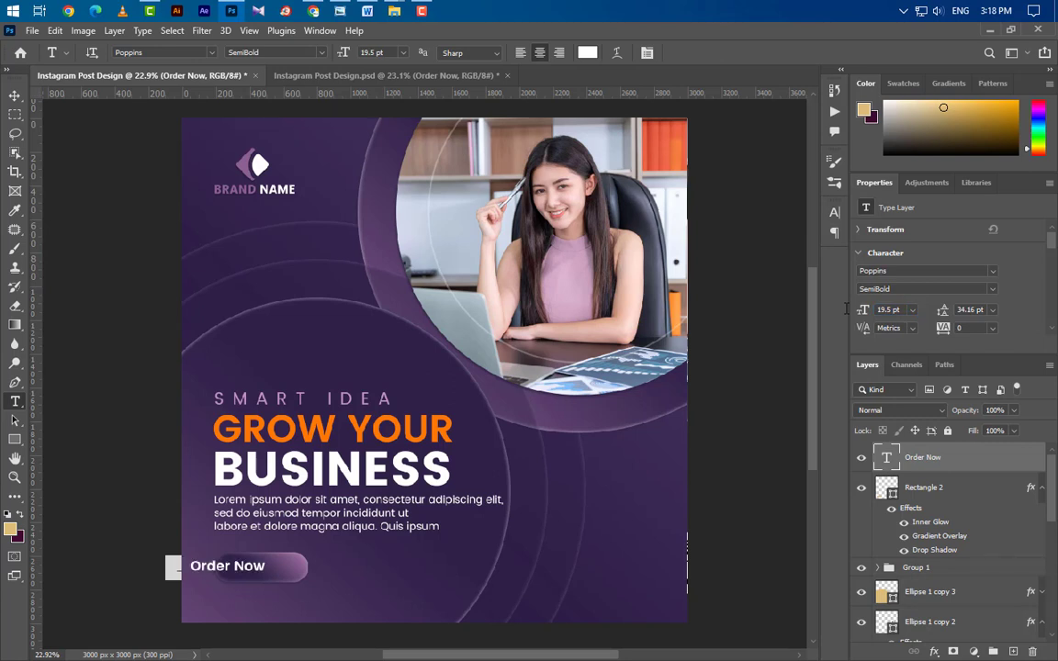
pyautogui.click(15, 94)
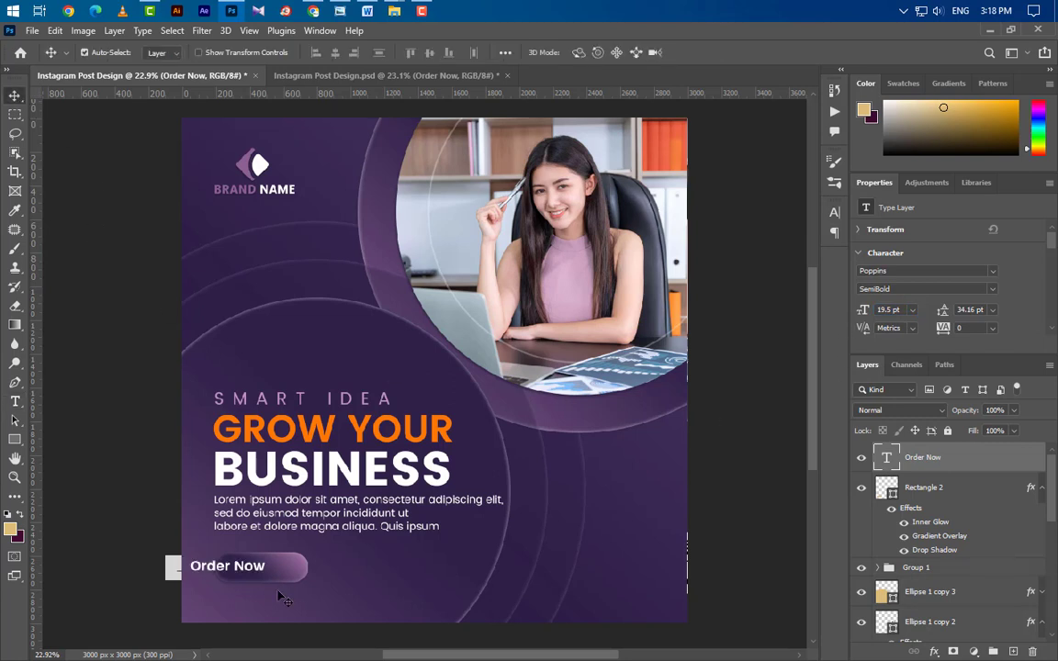
pyautogui.moveTo(264, 577); pyautogui.dragTo(297, 578)
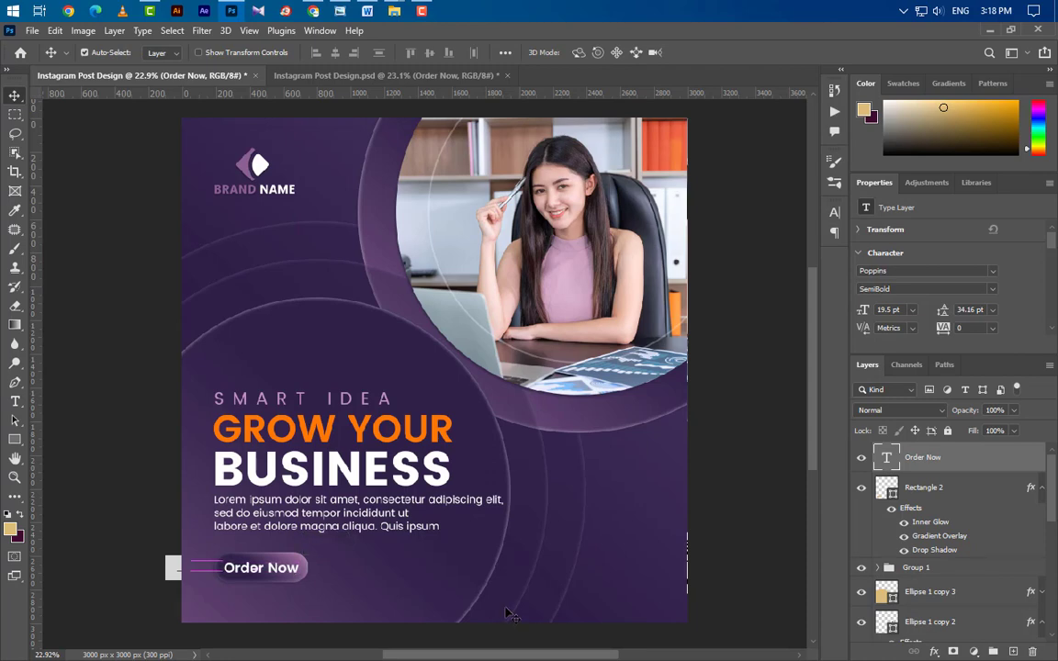
pyautogui.scroll(-1, 508, 613)
pyautogui.scroll(2, 375, 594)
pyautogui.scroll(1, 434, 590)
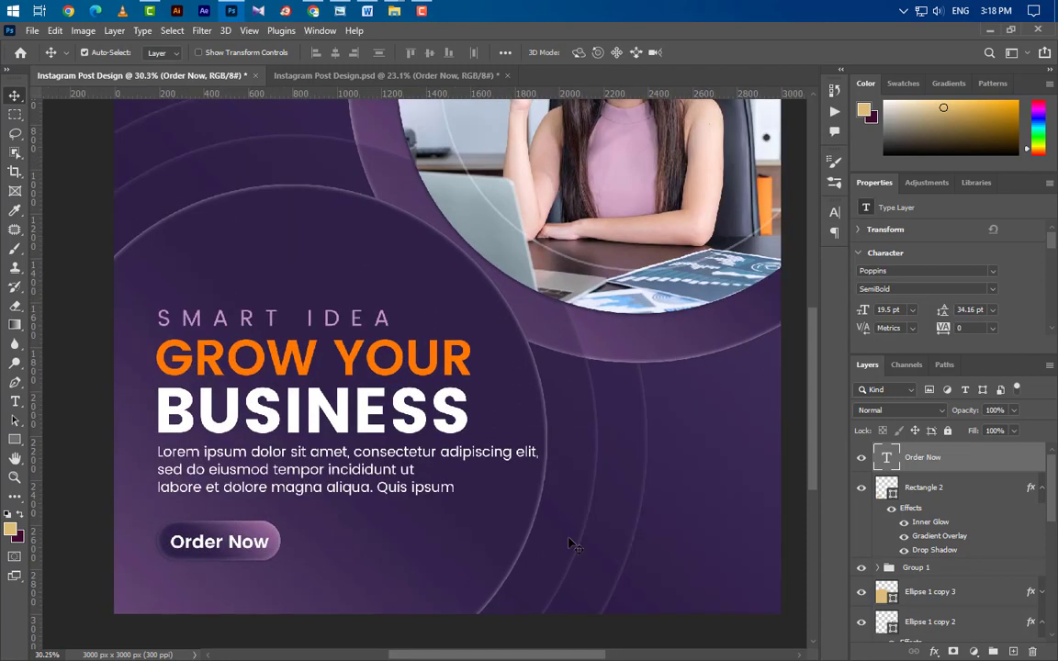
pyautogui.scroll(-1, 510, 483)
pyautogui.click(15, 401)
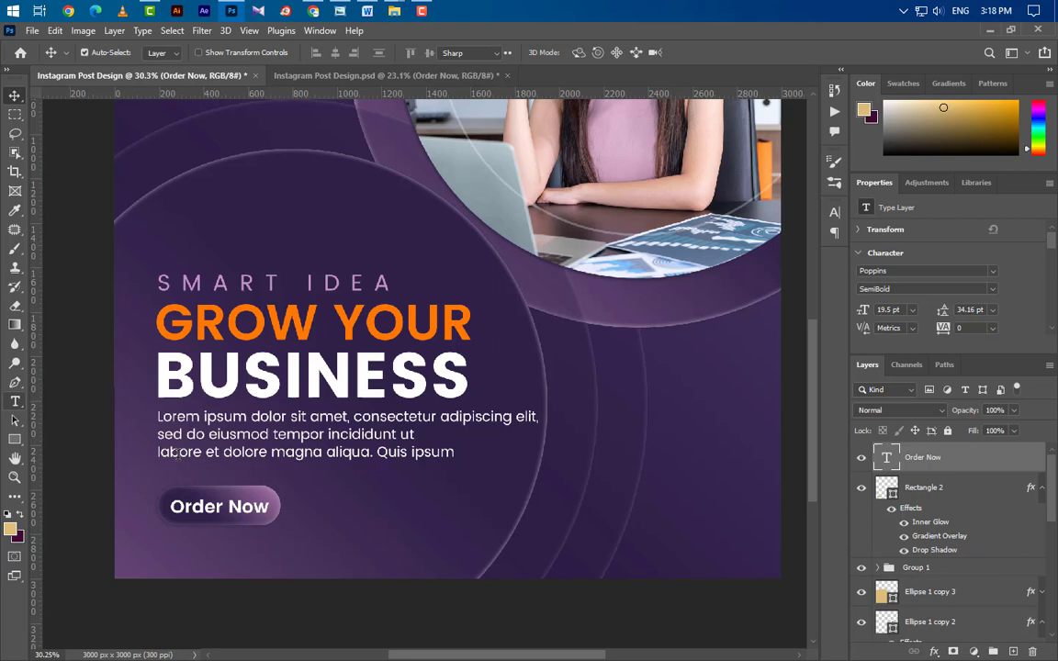
pyautogui.click(158, 548)
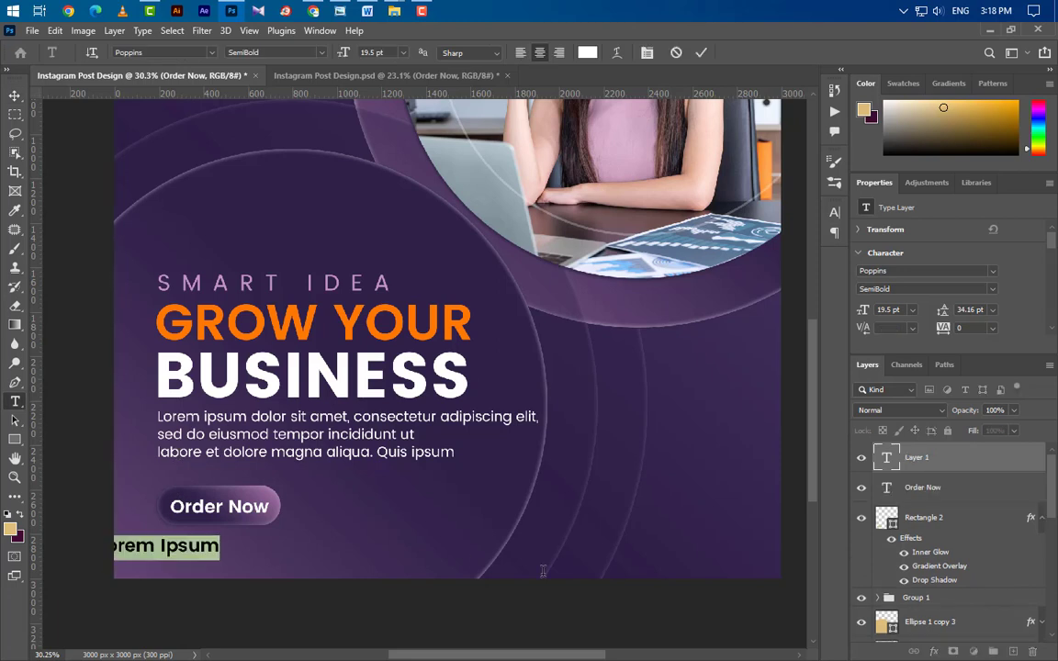
pyautogui.write('www')
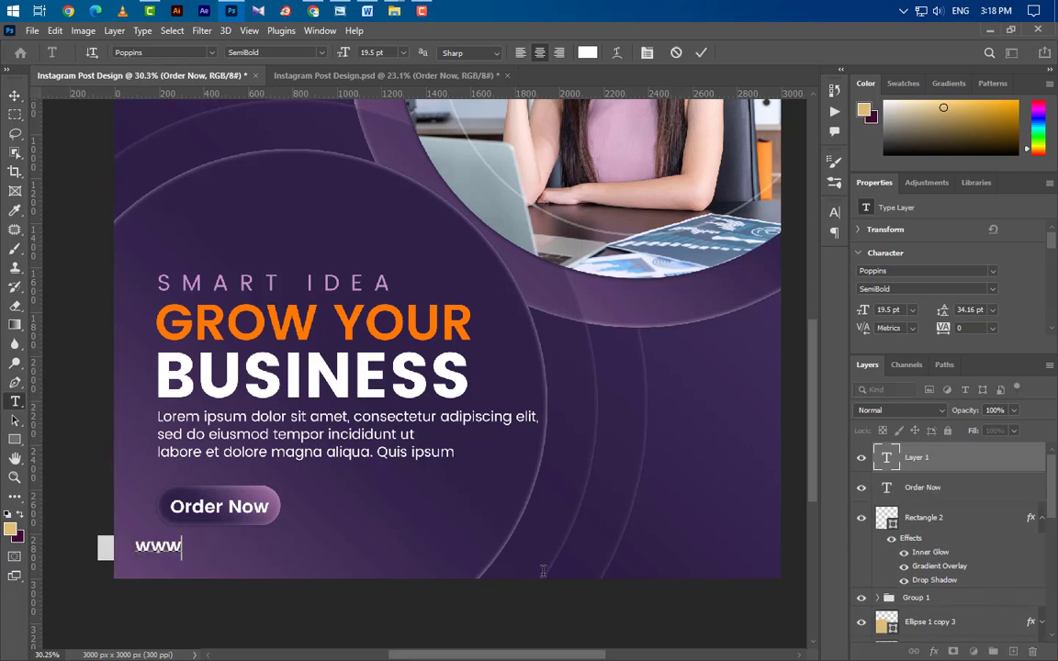
pyautogui.write('.grap')
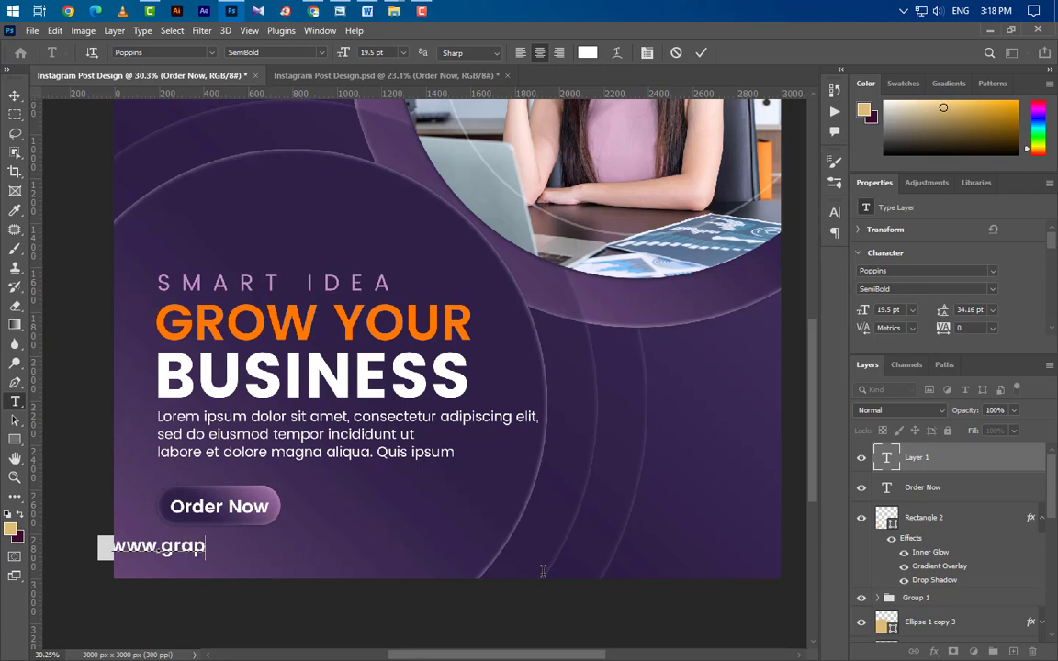
pyautogui.write('hicsf')
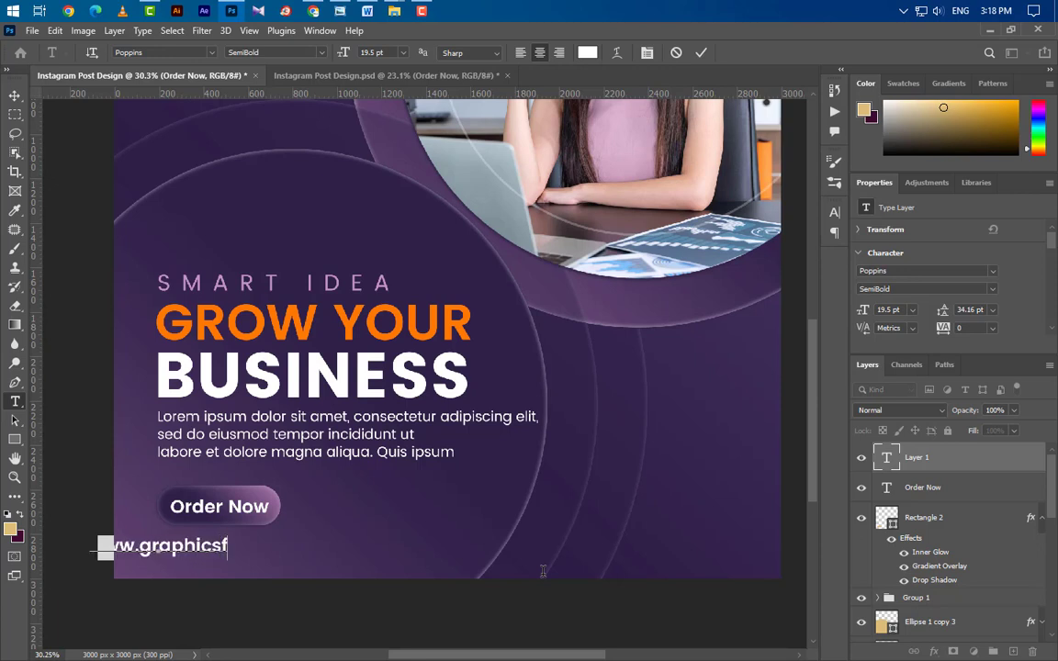
pyautogui.write('amily')
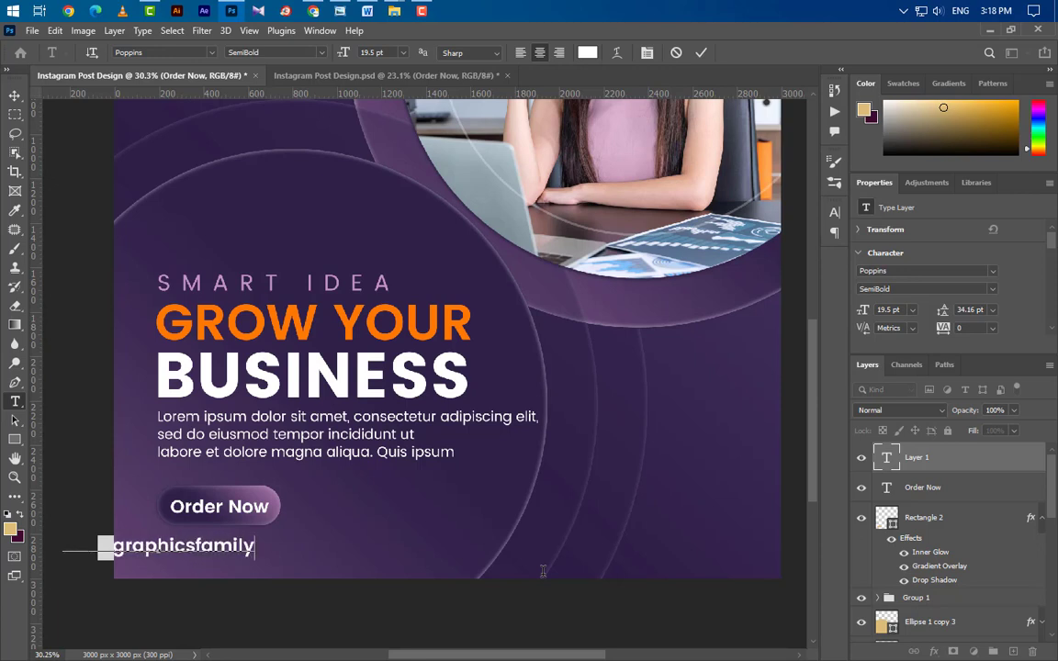
pyautogui.write('.com')
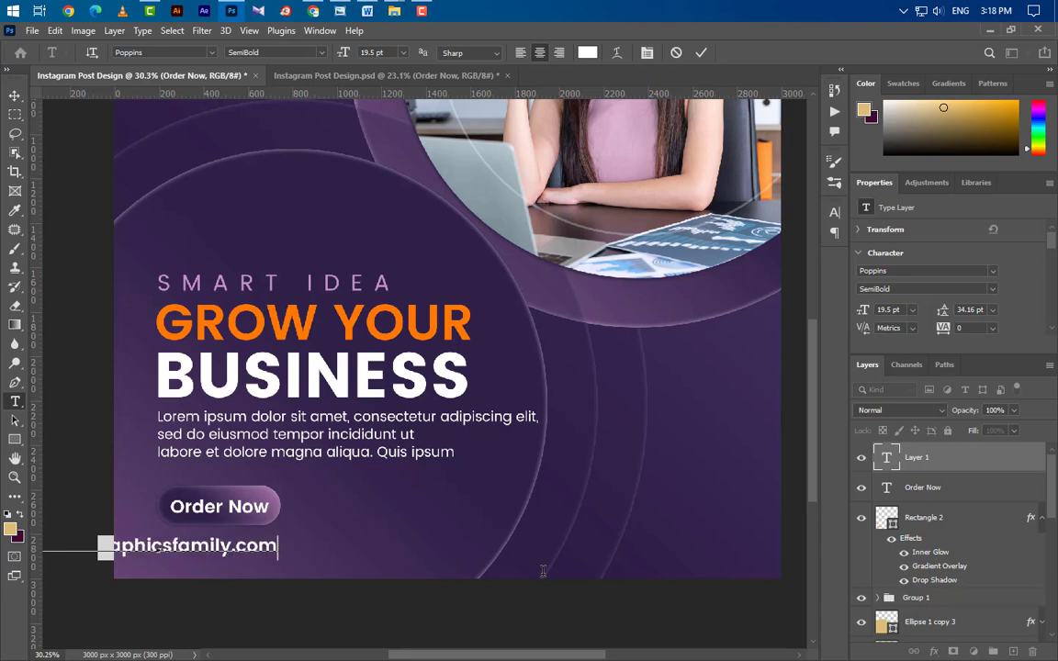
pyautogui.click(702, 53)
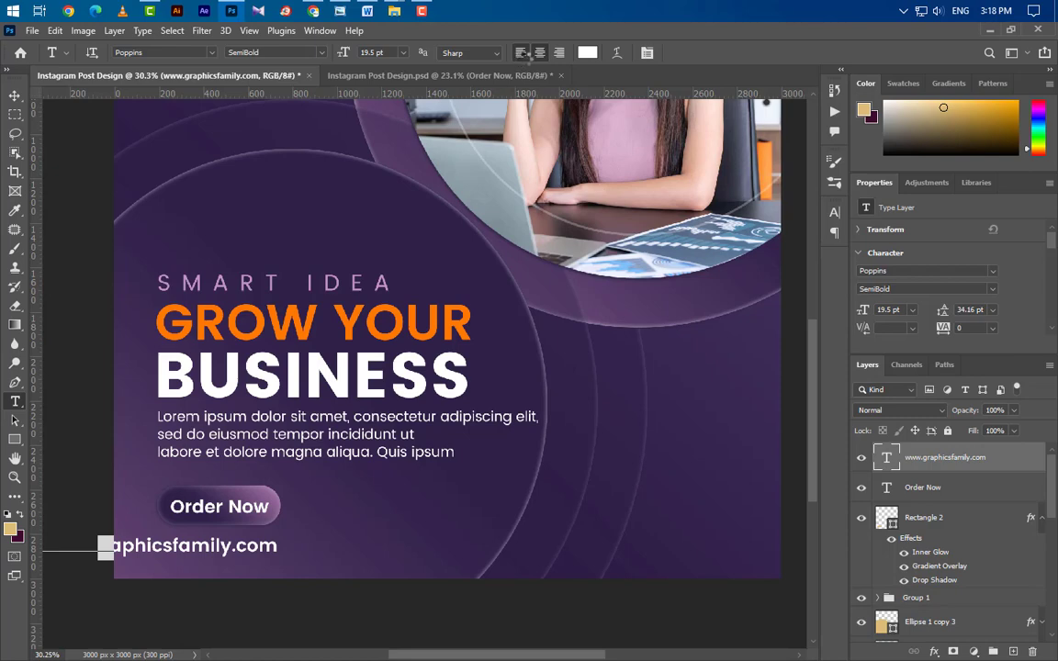
pyautogui.click(522, 52)
pyautogui.press('v')
pyautogui.scroll(2, 656, 181)
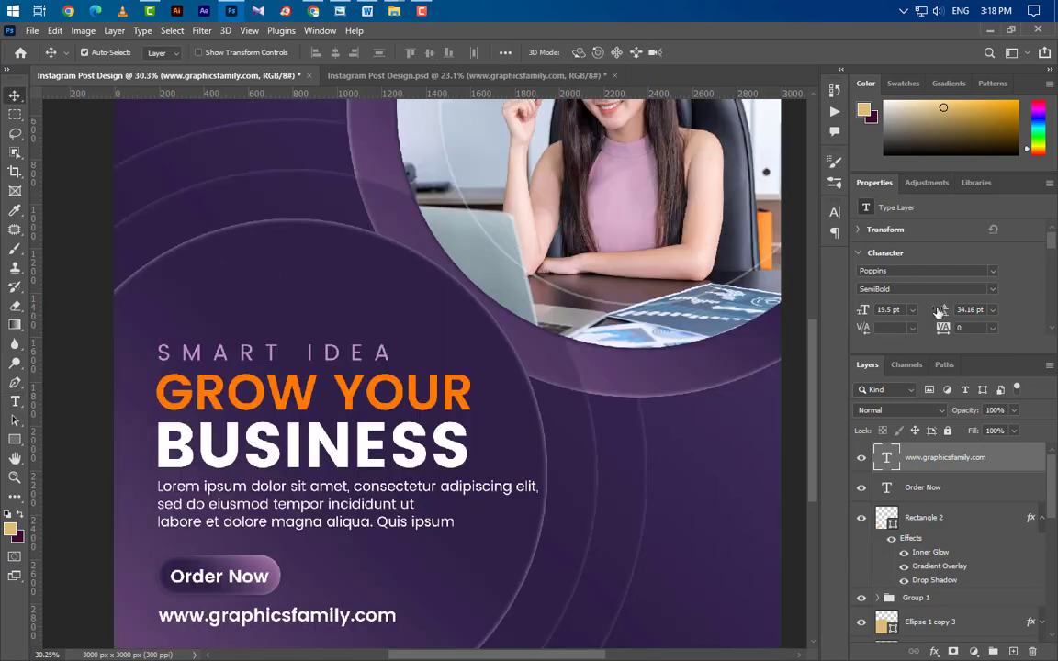
# Step: Change the URL text's font style to Poppins Regular
pyautogui.click(890, 311)
pyautogui.click(994, 290)
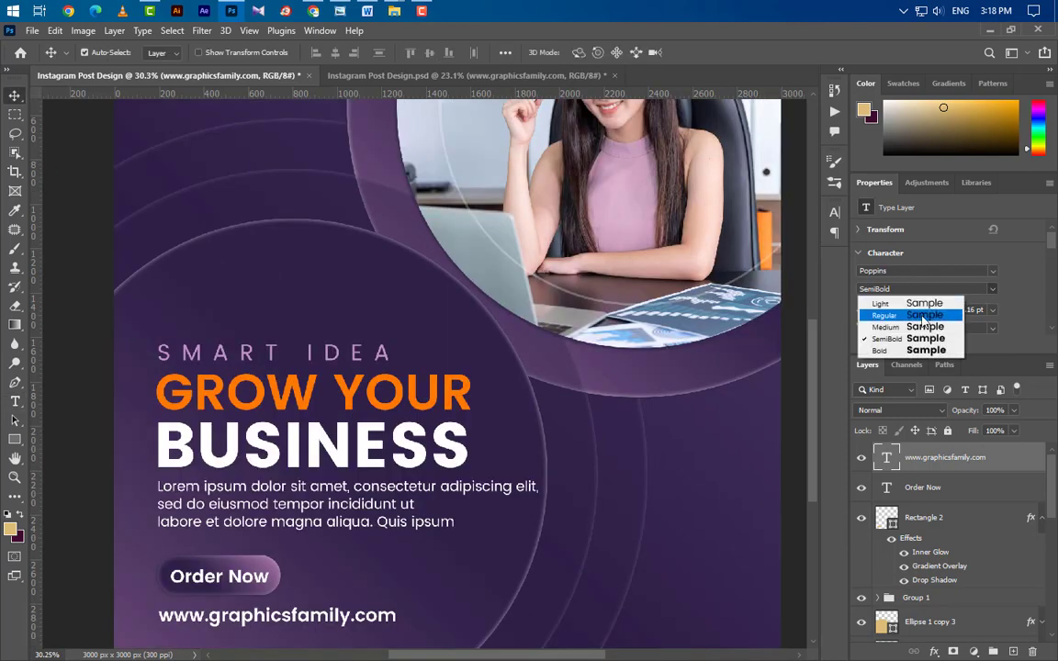
pyautogui.click(908, 316)
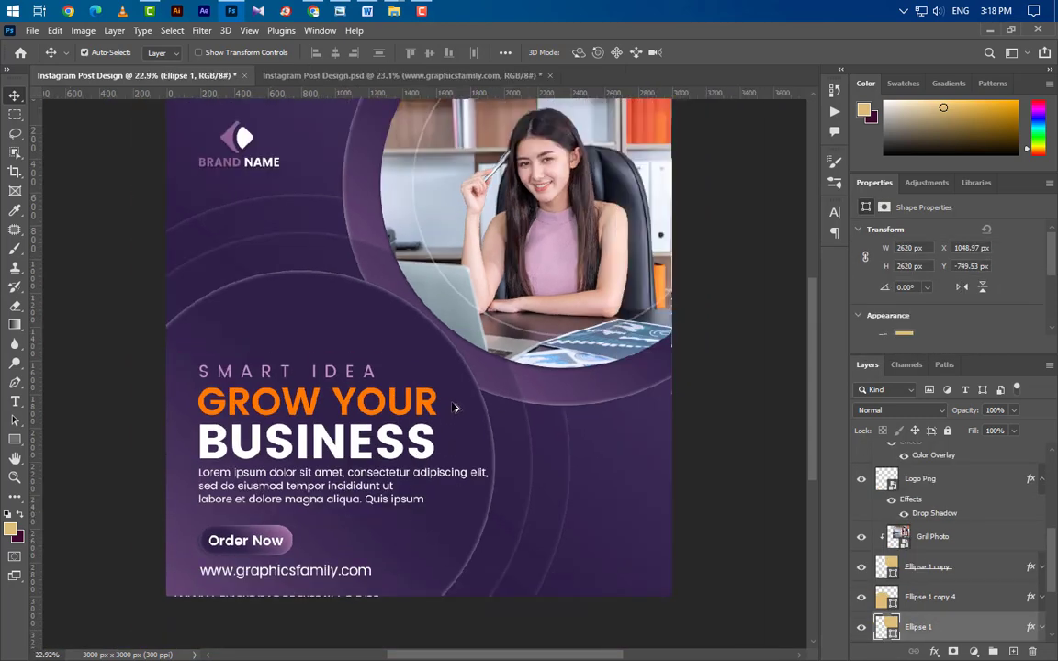
pyautogui.scroll(5, 918, 532)
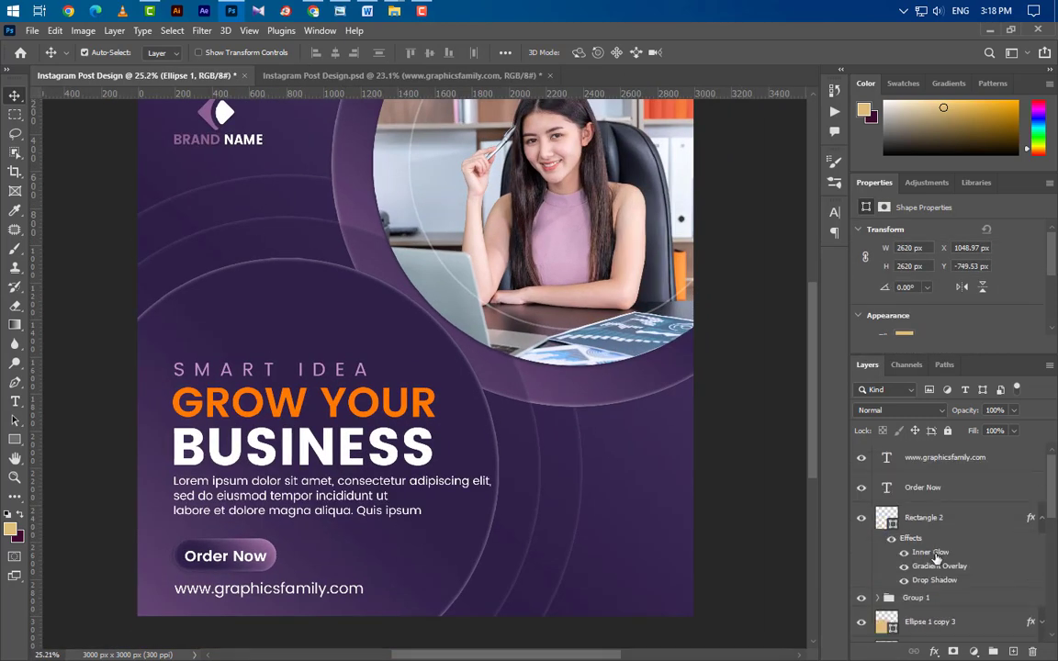
# Step: Group the URL, Order Now text and Rectangle 2 as Group 2, nudged slightly up
pyautogui.click(964, 463)
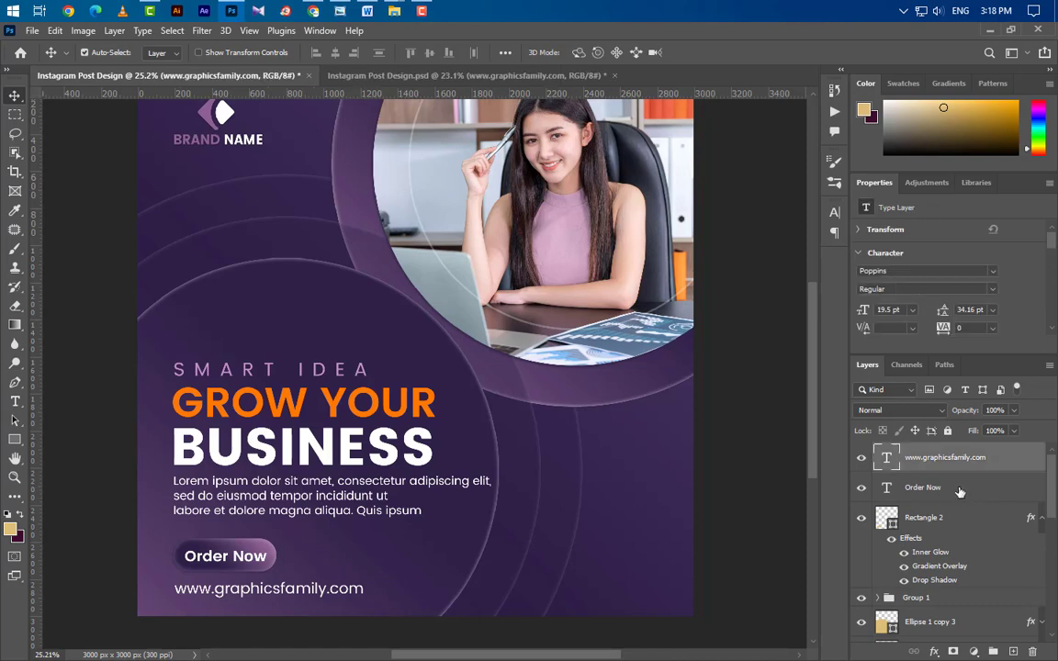
pyautogui.keyDown('ctrl'); pyautogui.click(962, 491); pyautogui.keyUp('ctrl')
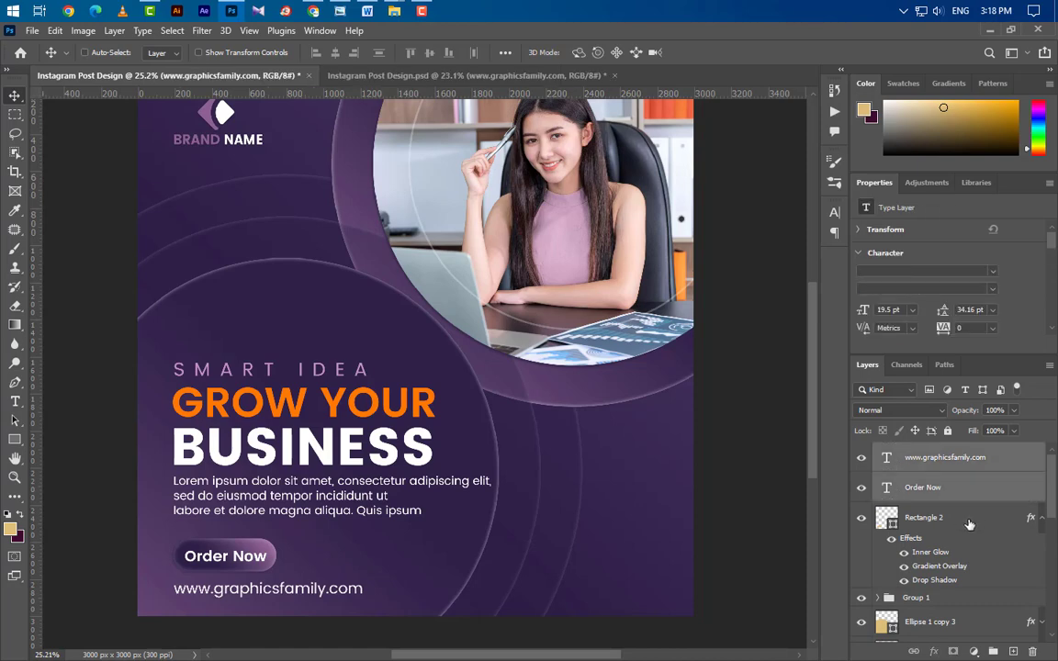
pyautogui.keyDown('ctrl'); pyautogui.click(969, 523); pyautogui.keyUp('ctrl')
pyautogui.hotkey('ctrl', 'g')
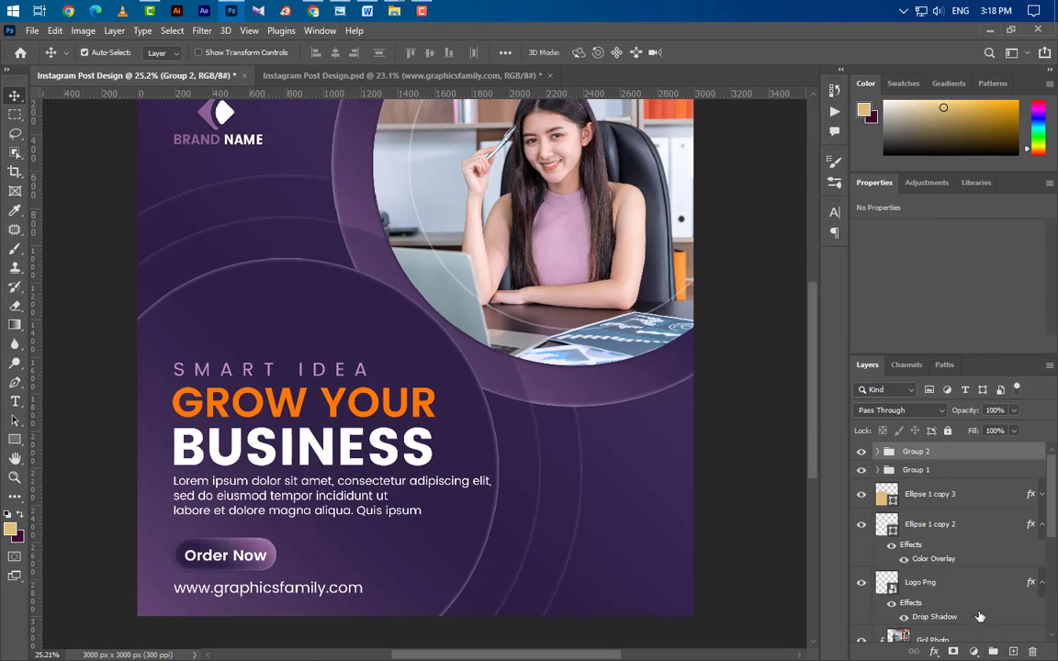
pyautogui.hotkey('shift', 'Up')
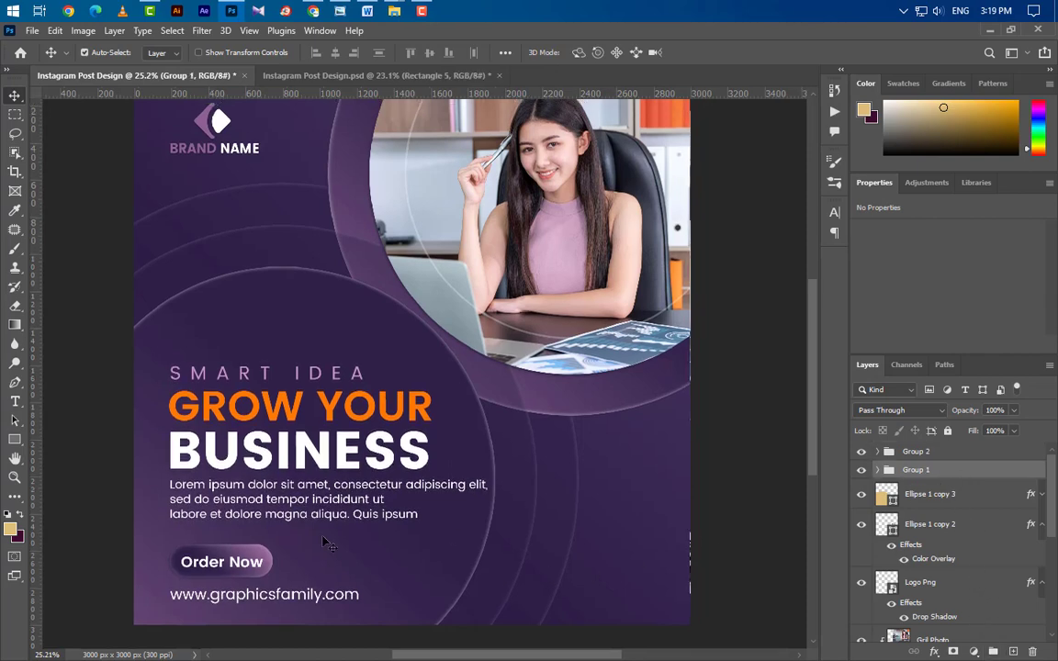
# Step: Draw a 362 × 362 px square near the bottom-right with 10 px rounded corners
pyautogui.click(14, 439)
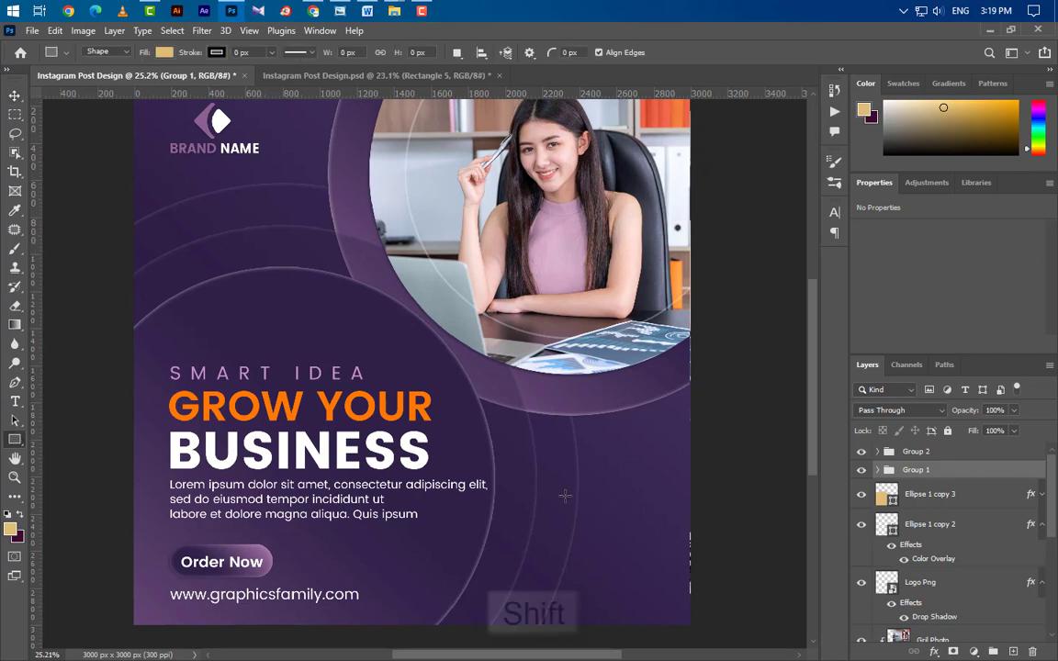
pyautogui.moveTo(560, 496); pyautogui.dragTo(658, 582)
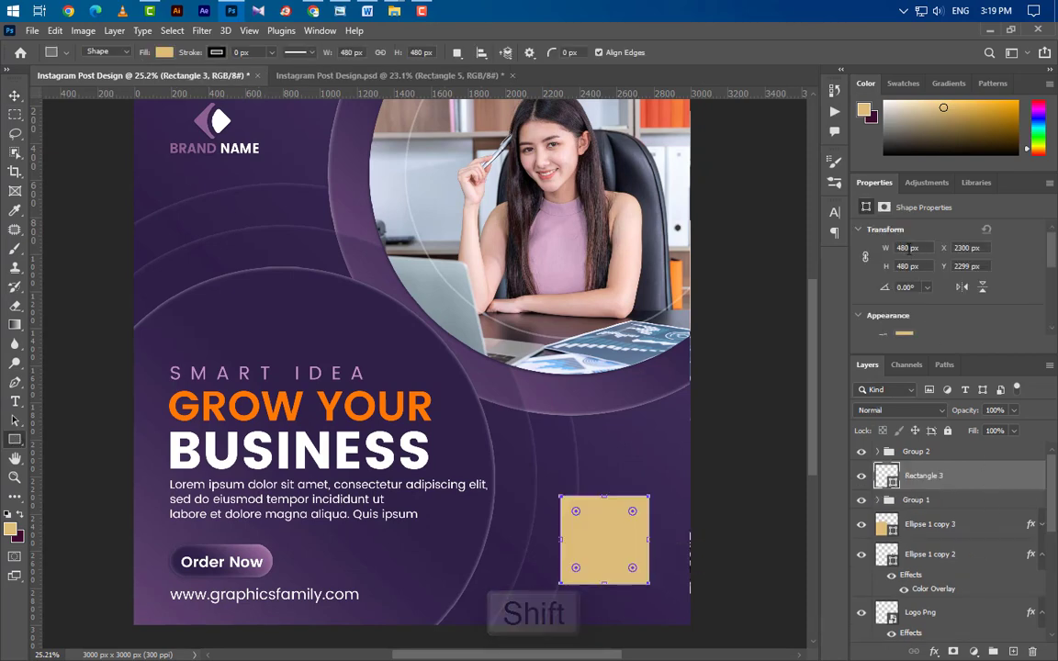
pyautogui.click(908, 248)
pyautogui.write('362')
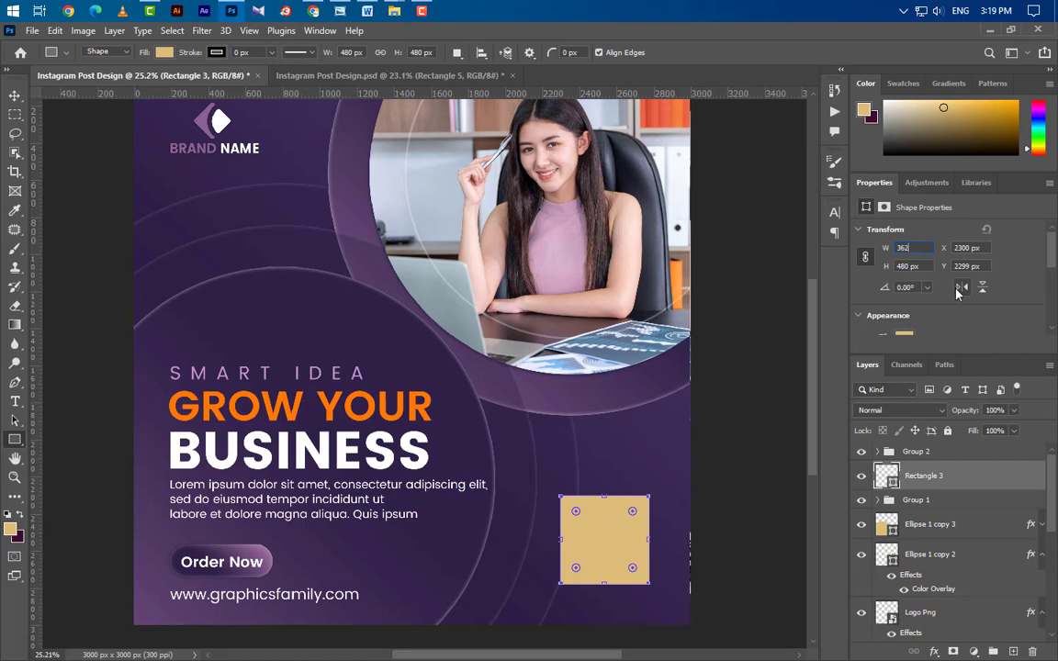
pyautogui.press('Return')
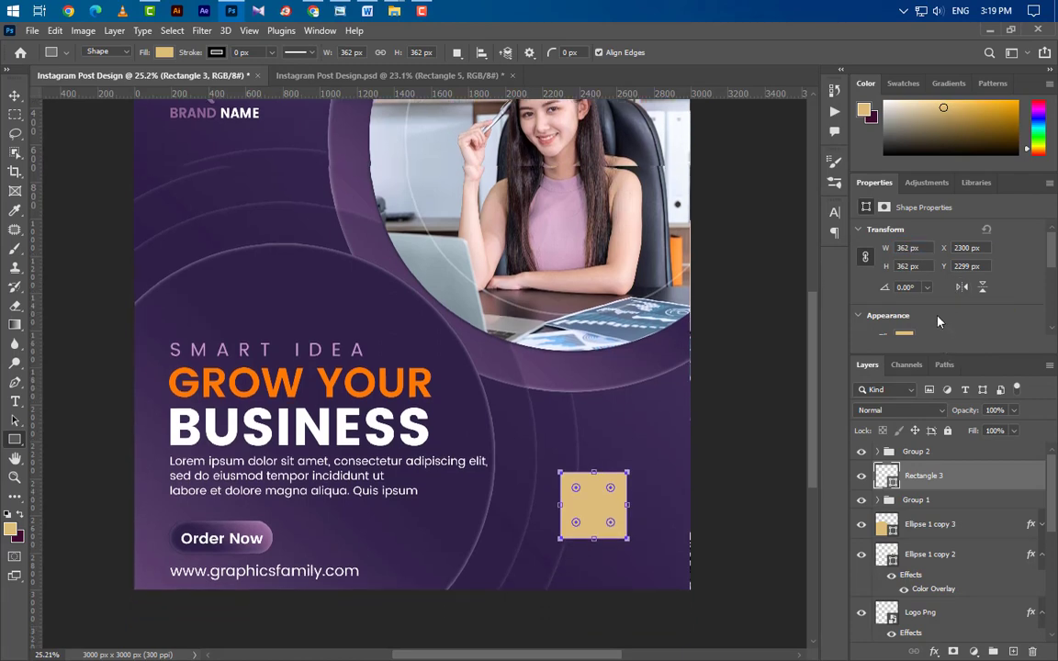
pyautogui.scroll(-3, 937, 317)
pyautogui.click(904, 299)
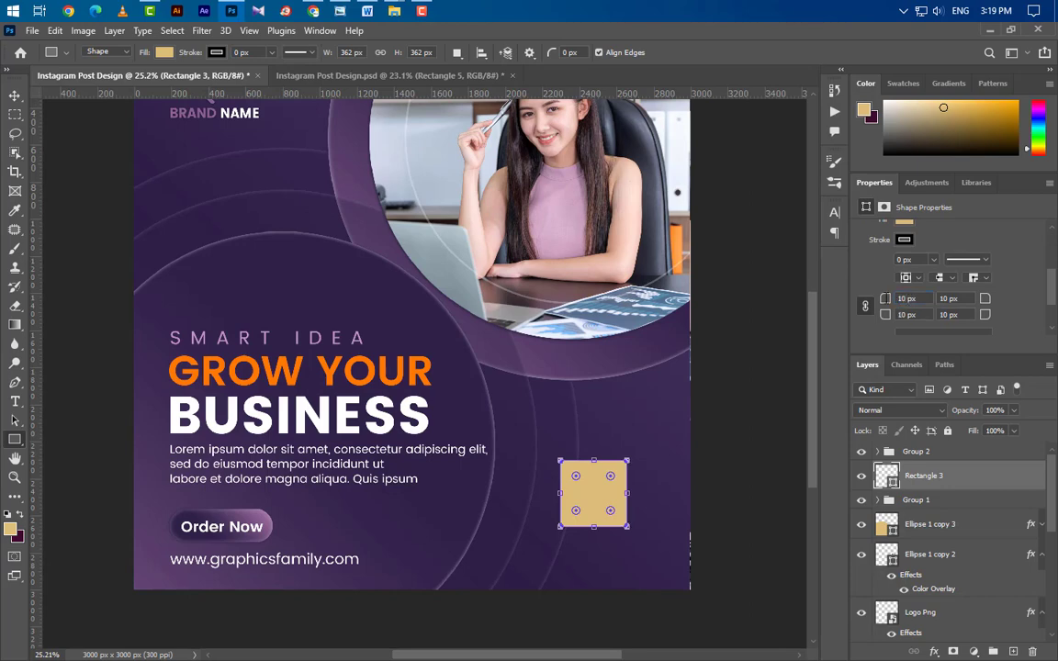
# Step: Give Rectangle 3 a 15% Screen inner glow with 30 px size
pyautogui.doubleClick(997, 481)
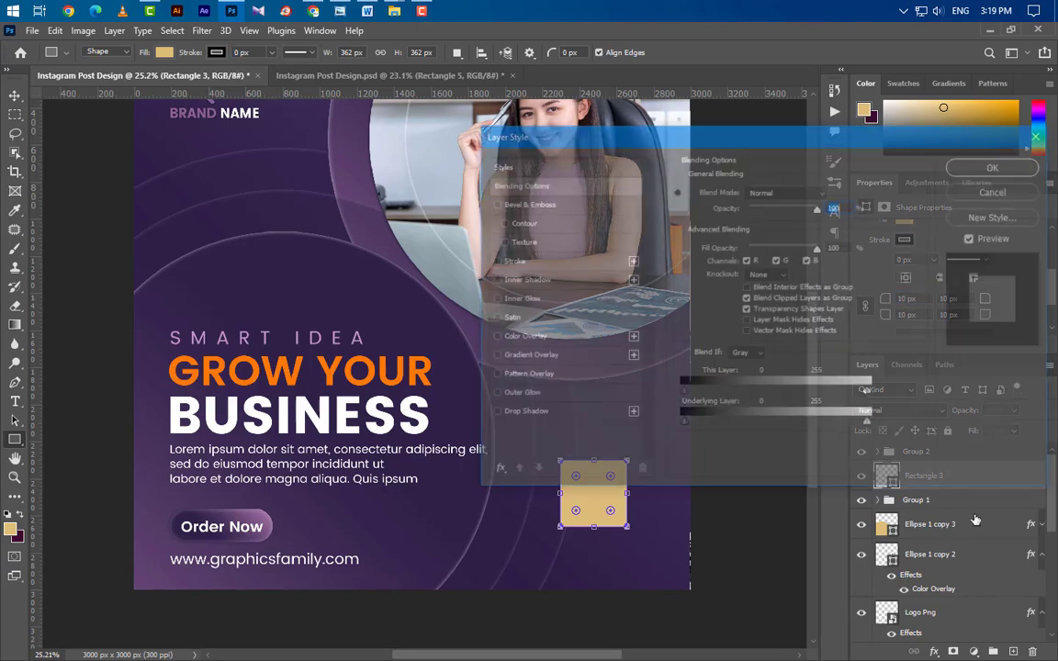
pyautogui.click(558, 302)
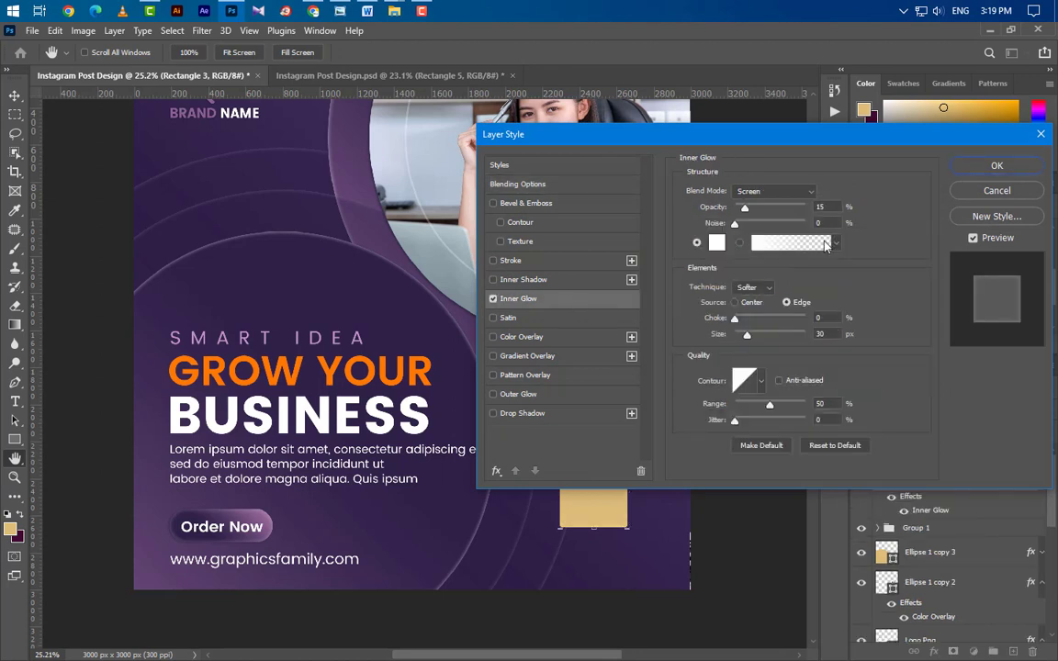
pyautogui.click(740, 191)
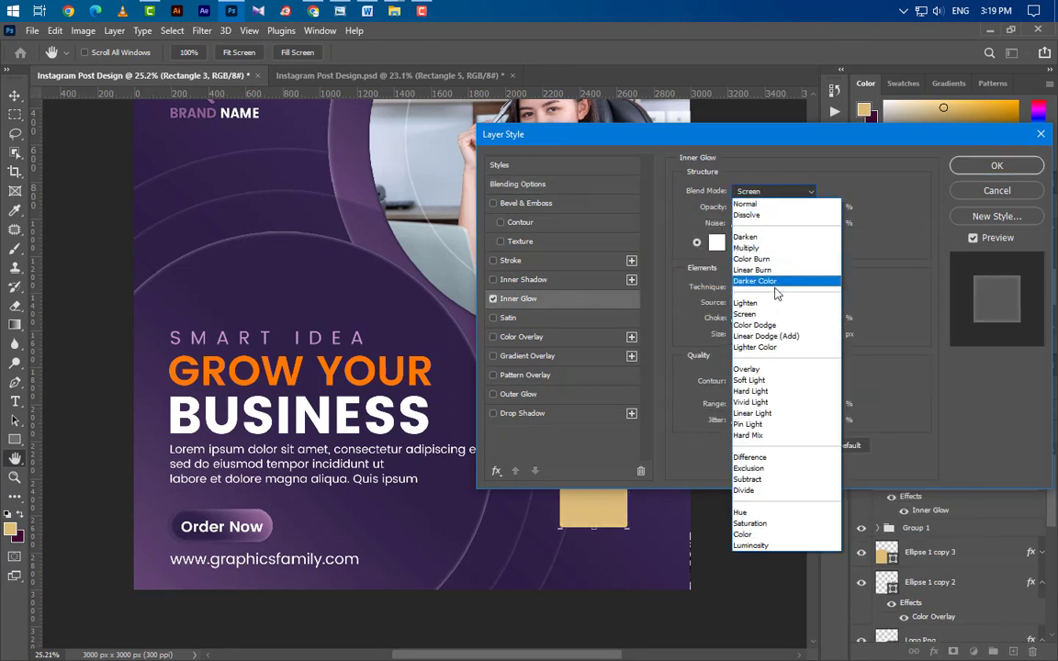
pyautogui.click(771, 316)
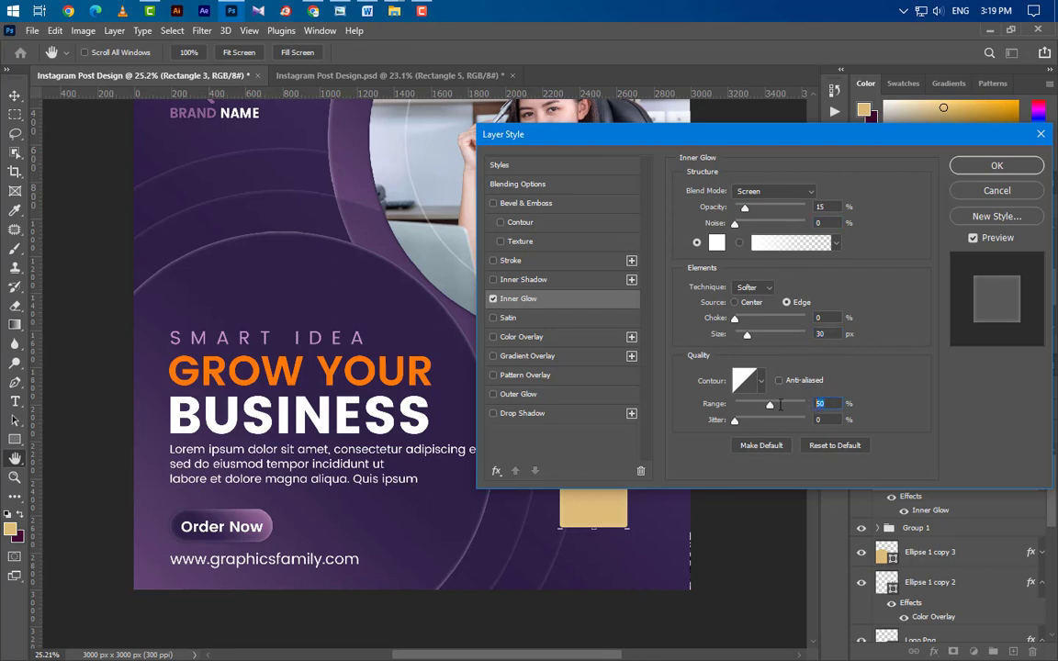
pyautogui.moveTo(605, 143)
pyautogui.mouseDown()
pyautogui.moveTo(850, 94)
pyautogui.moveTo(801, 118)
pyautogui.mouseUp()
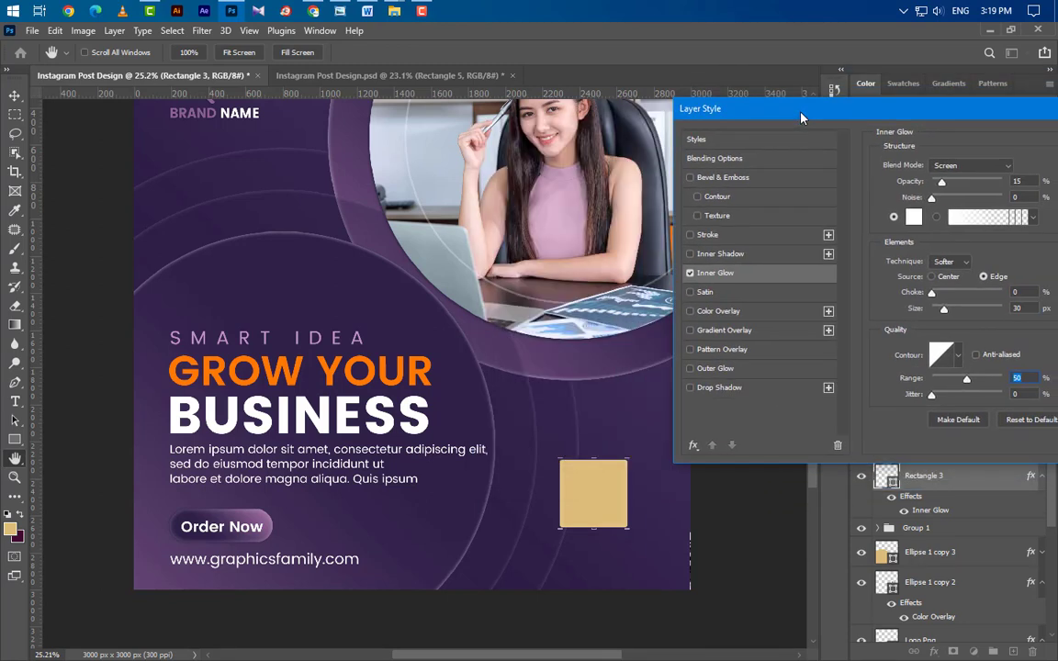
# Step: Add a 75% drop shadow (25°, 5 px distance, 15 px size) and apply the effects
pyautogui.click(759, 392)
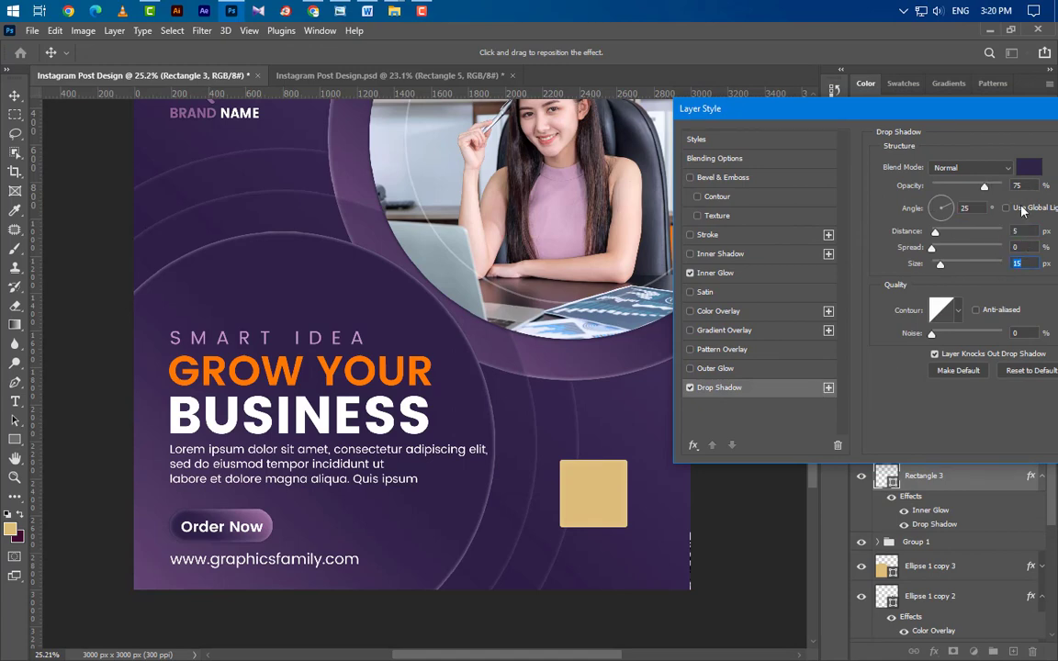
pyautogui.click(1029, 167)
pyautogui.click(885, 279)
pyautogui.moveTo(834, 114); pyautogui.dragTo(639, 147)
pyautogui.press('Return')
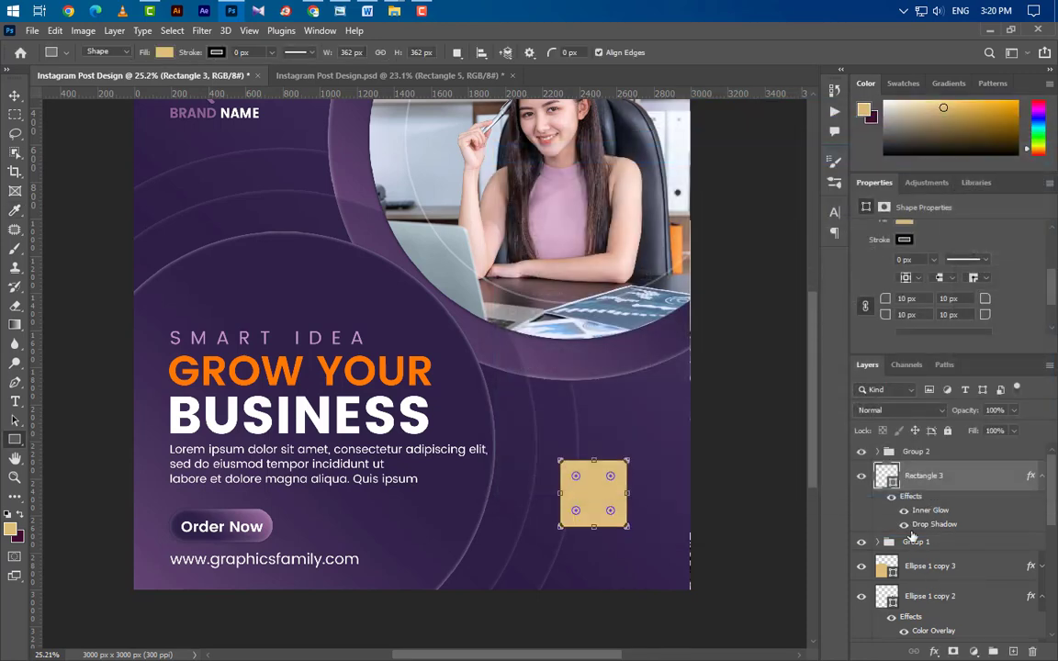
# Step: Fill the square with white and move it closer to the bottom-right corner
pyautogui.doubleClick(887, 475)
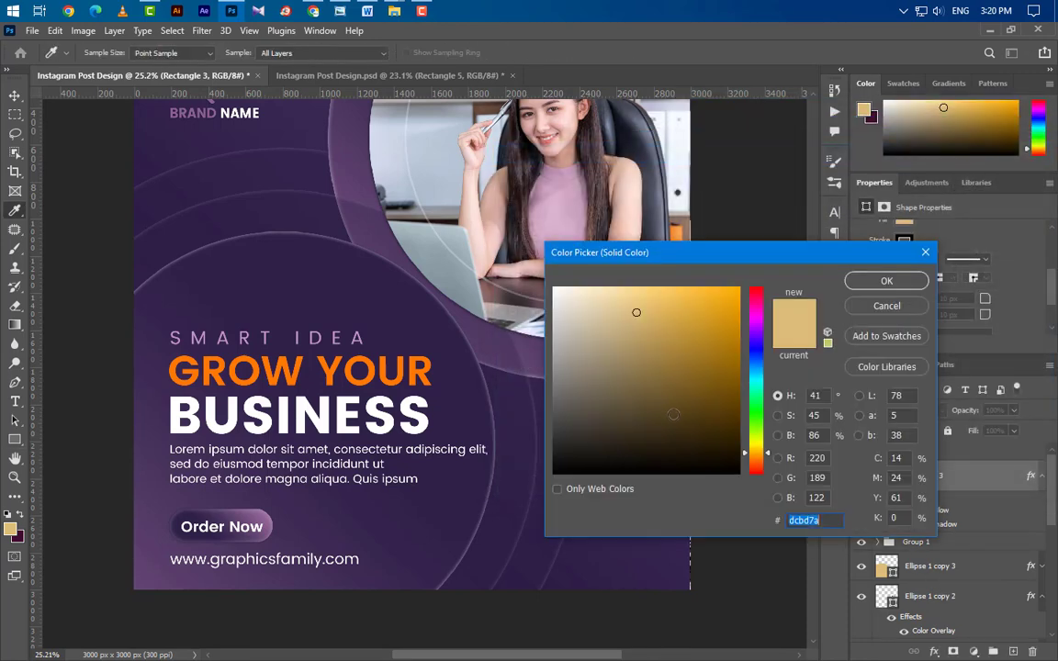
pyautogui.click(884, 282)
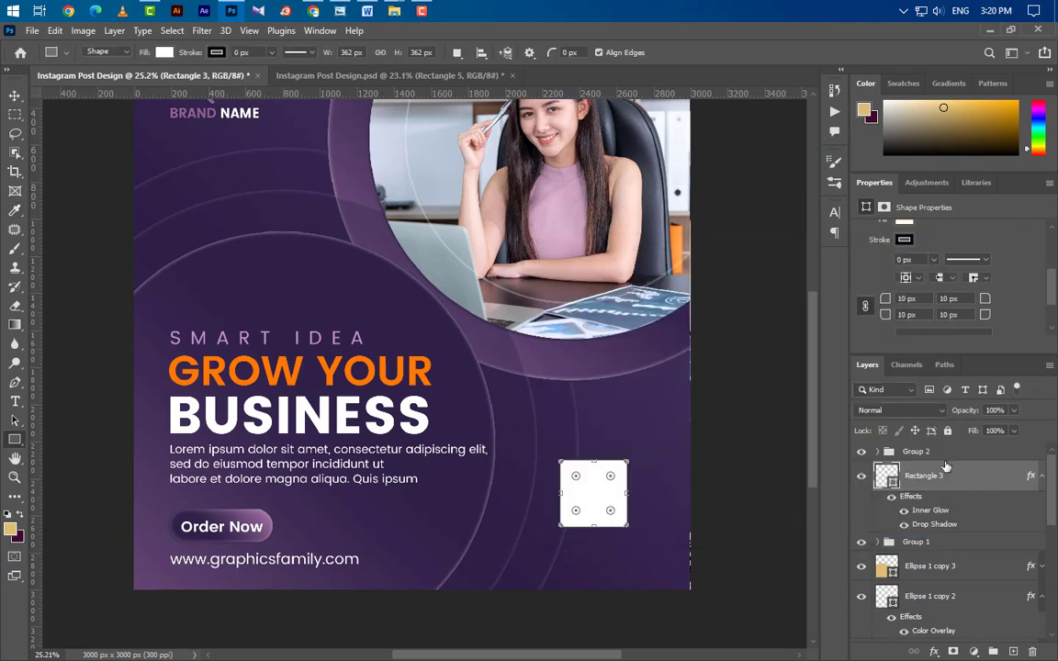
pyautogui.hotkey('ctrl', 't')
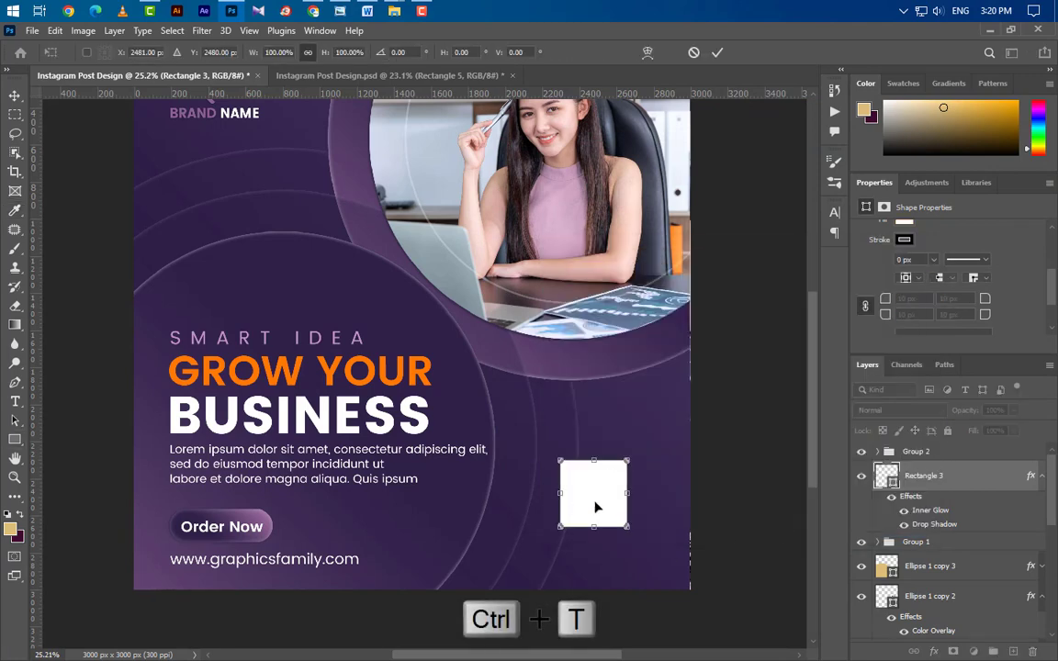
pyautogui.moveTo(598, 504)
pyautogui.mouseDown()
pyautogui.moveTo(607, 547)
pyautogui.moveTo(623, 542)
pyautogui.mouseUp()
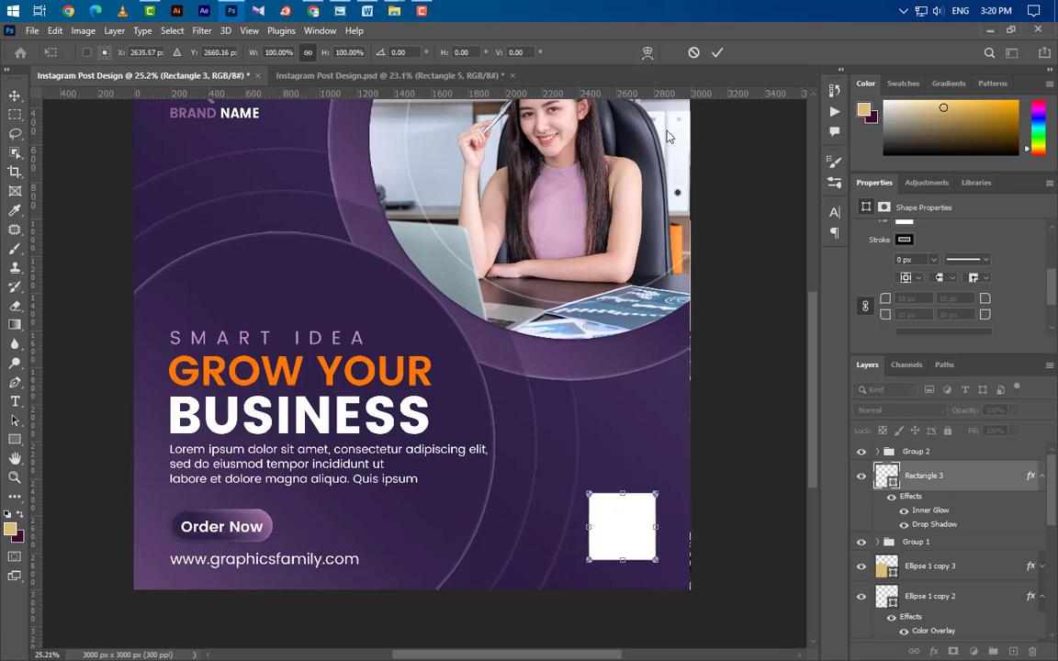
pyautogui.click(718, 55)
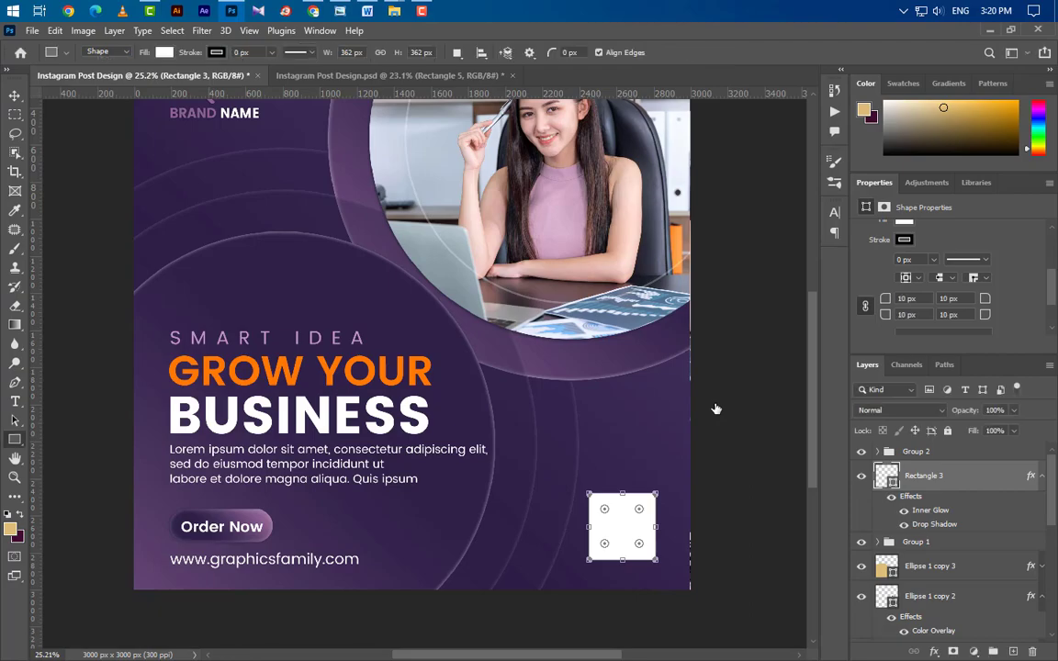
pyautogui.click(232, 12)
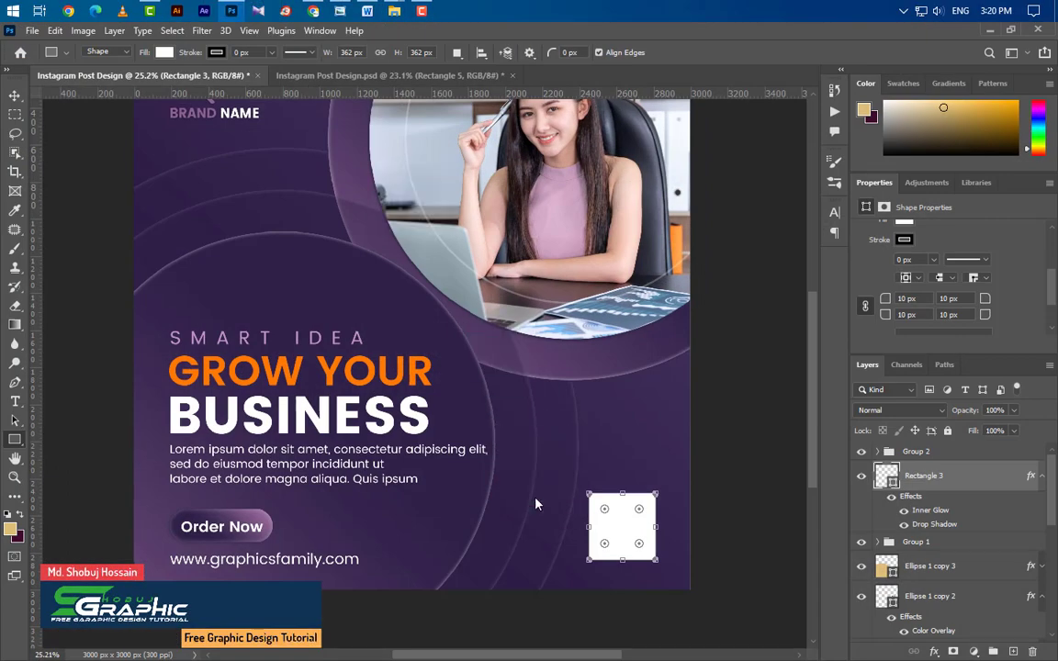
# Step: Place QR_code_for_QRpedia, scaled to 271 × 271 px, onto the white square
pyautogui.moveTo(235, 11); pyautogui.dragTo(481, 446)
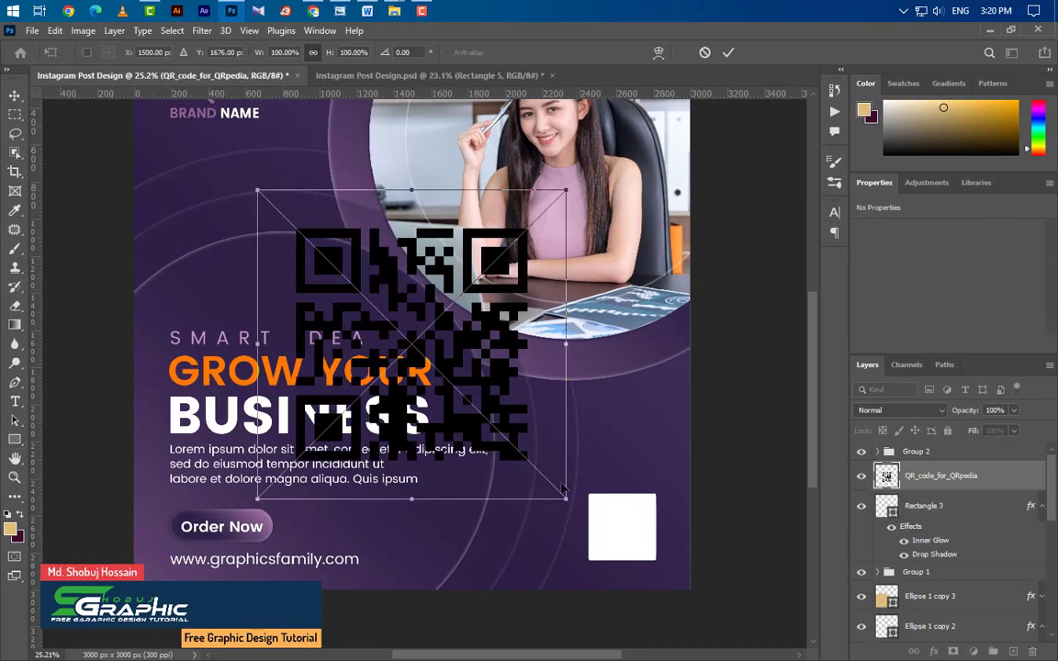
pyautogui.moveTo(565, 499); pyautogui.dragTo(367, 393)
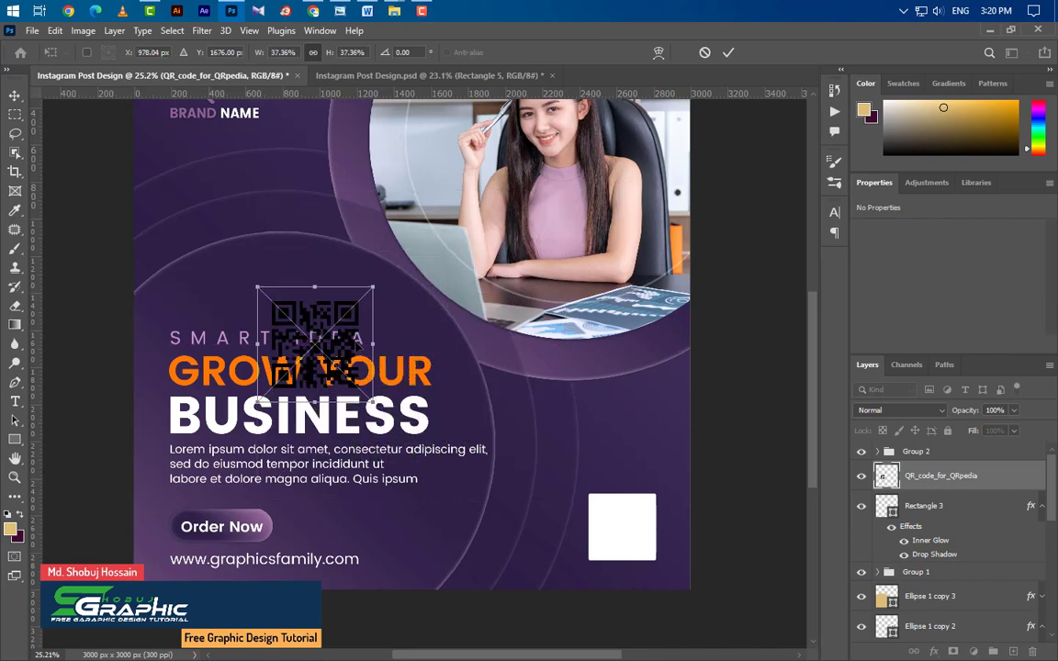
pyautogui.moveTo(358, 343); pyautogui.dragTo(646, 539)
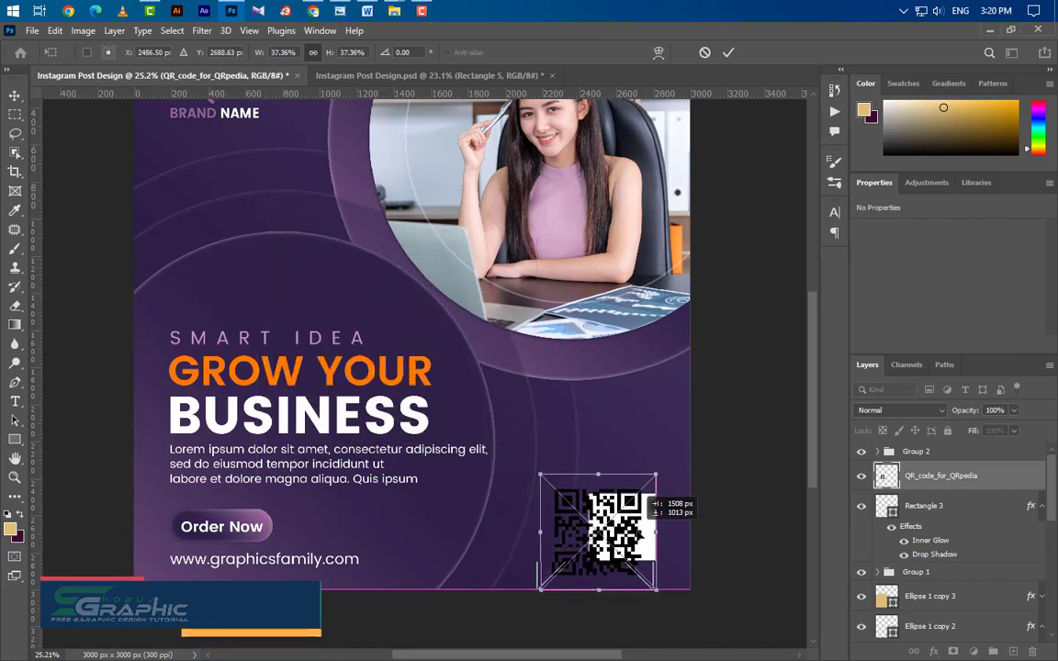
pyautogui.moveTo(541, 532); pyautogui.dragTo(589, 532)
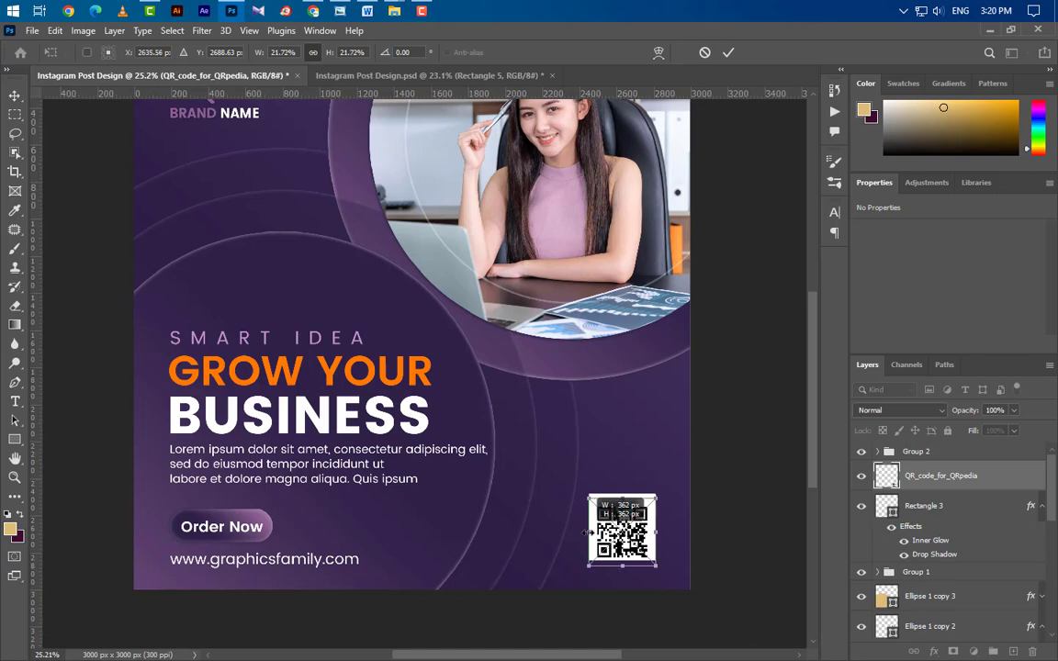
pyautogui.click(727, 52)
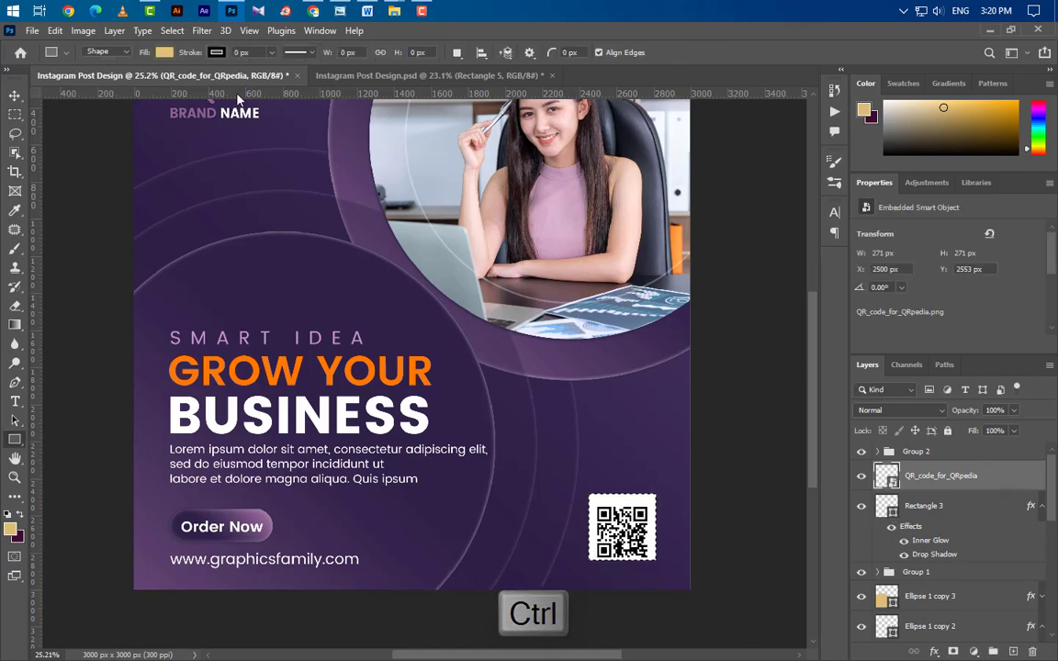
pyautogui.press('v')
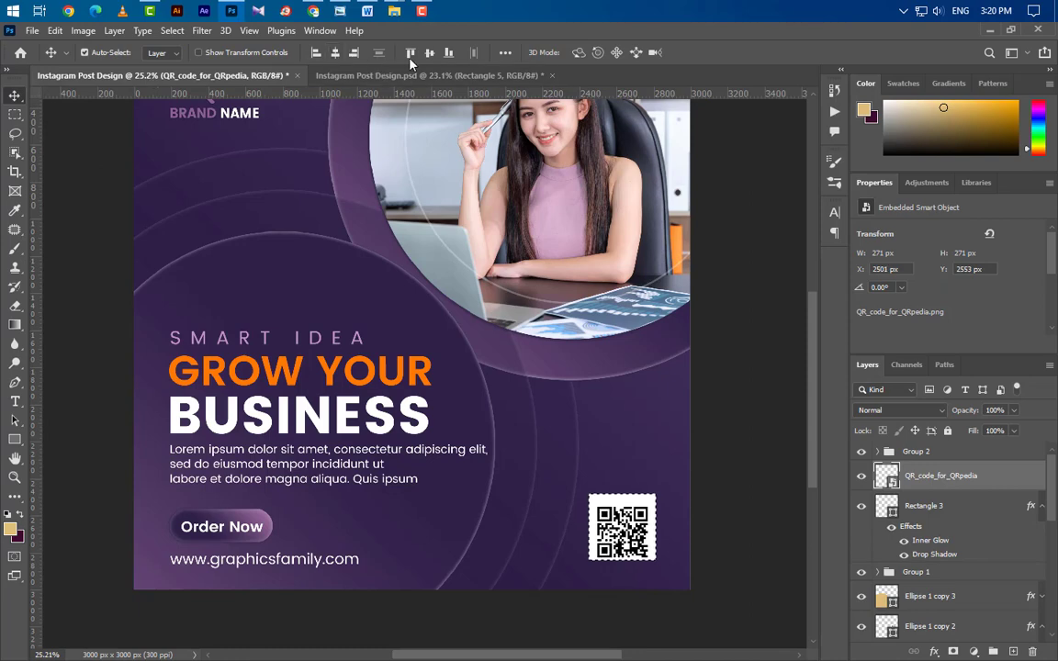
pyautogui.hotkey('ctrl', 'd')
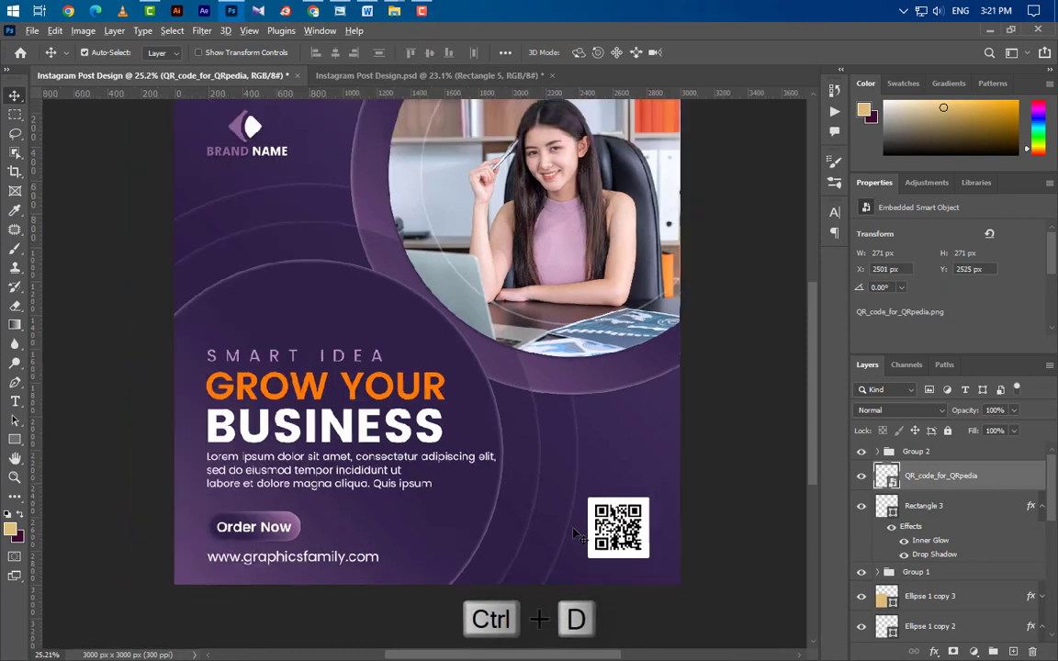
pyautogui.scroll(-2, 515, 475)
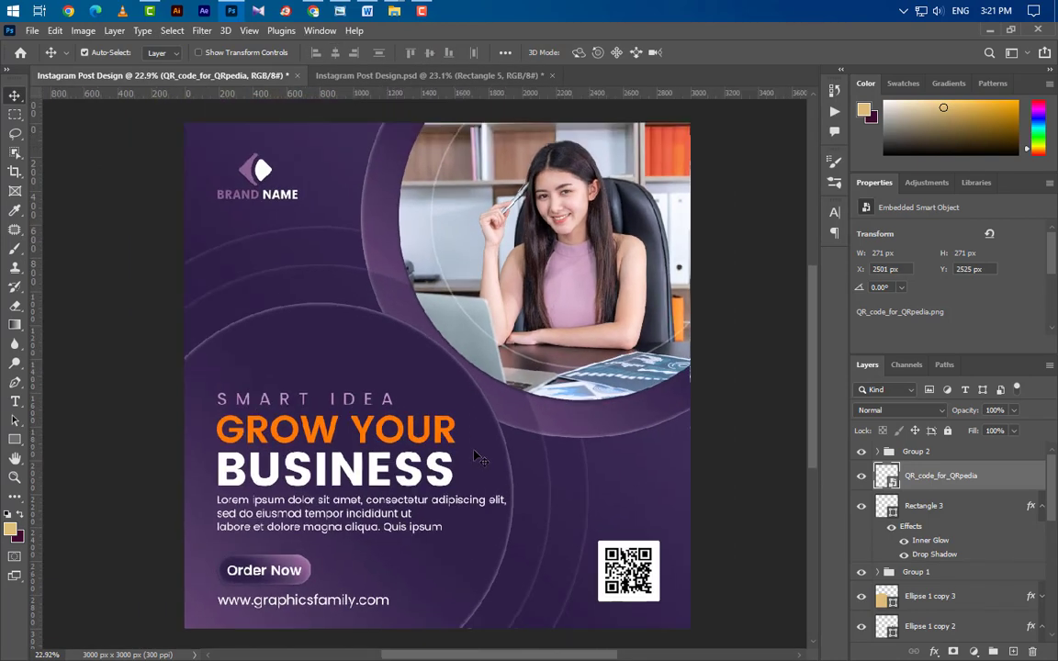